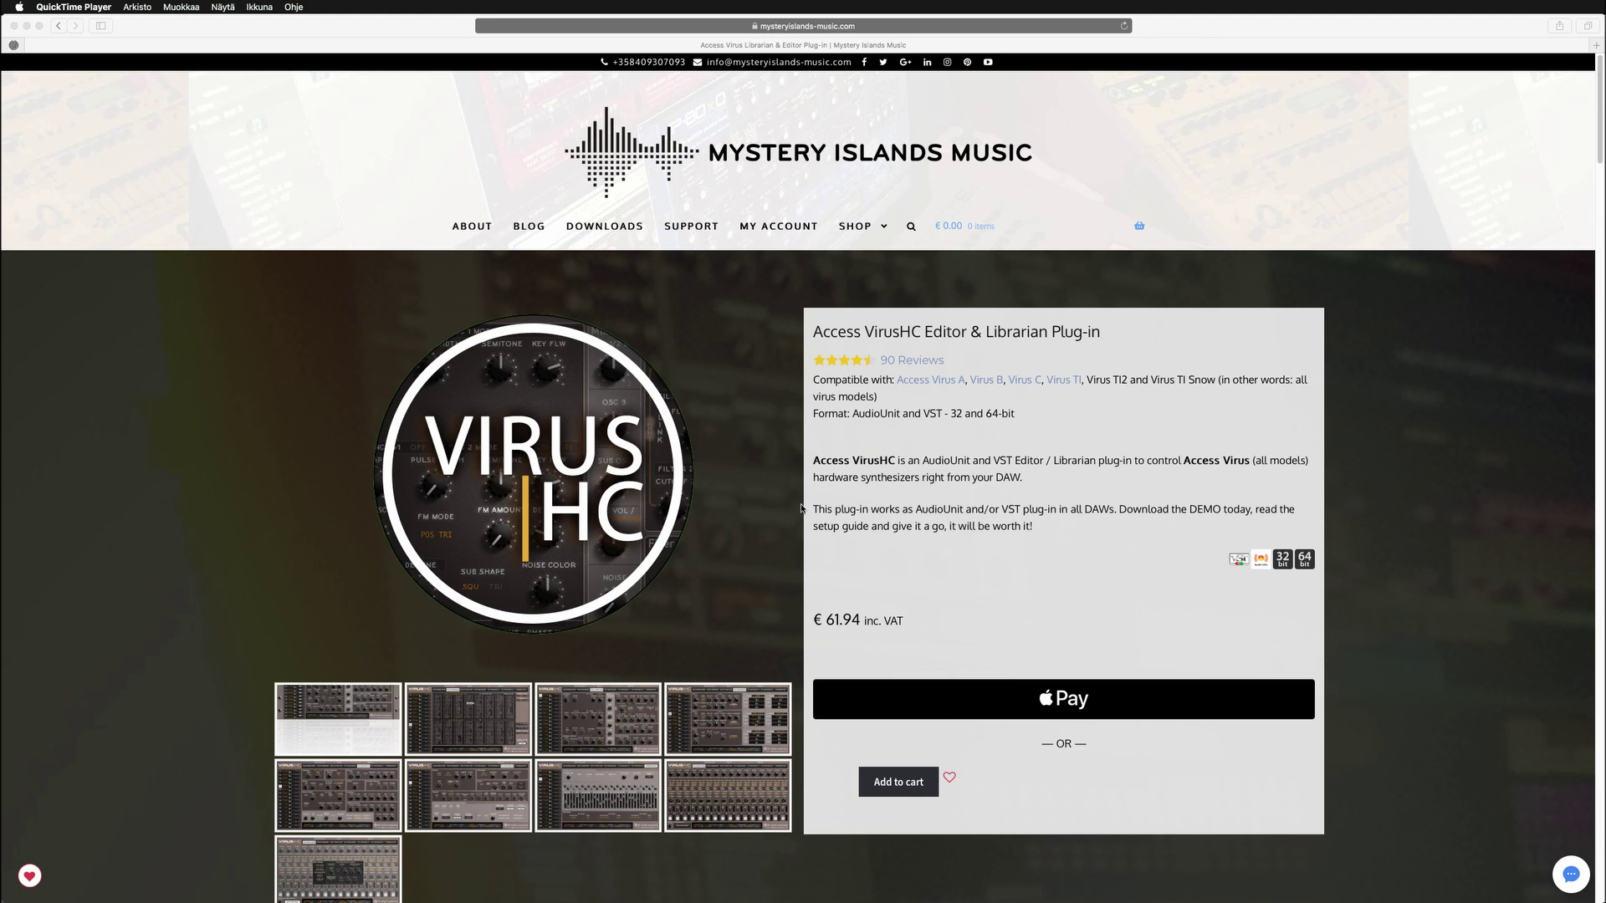
Step: Scroll the VirusHC product page down to the macOS/Windows demo downloads and Tutorials tab
{"action": "scroll", "coordinate": [931, 538], "scroll_direction": "down", "scroll_amount": 1}
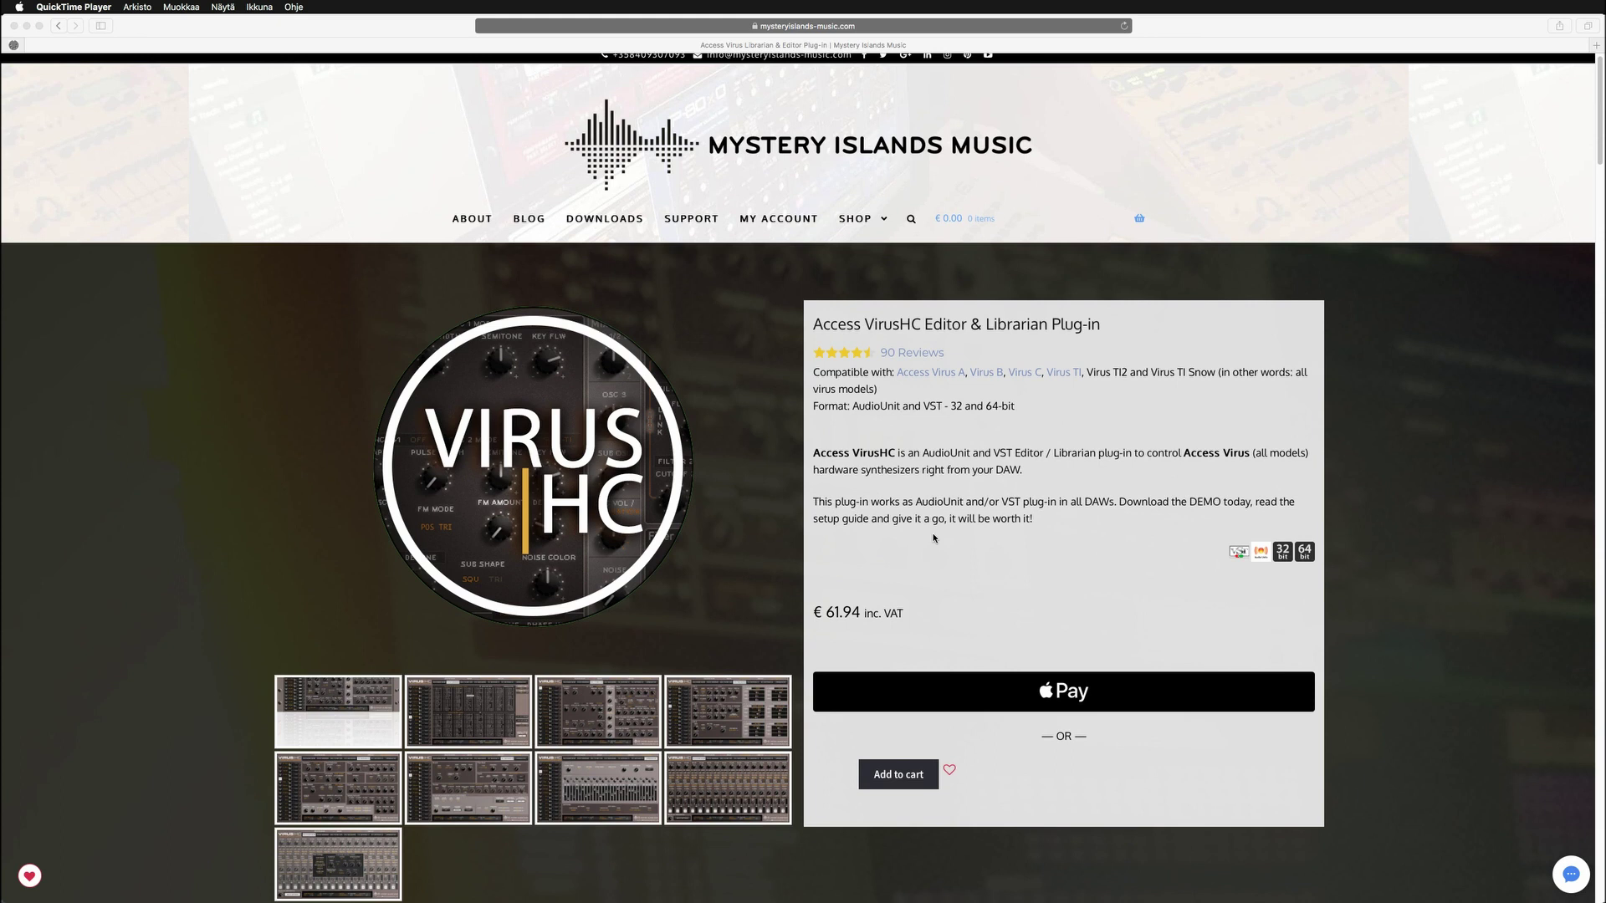
{"action": "scroll", "coordinate": [934, 538], "scroll_direction": "down", "scroll_amount": 3}
{"action": "scroll", "coordinate": [935, 538], "scroll_direction": "down", "scroll_amount": 5}
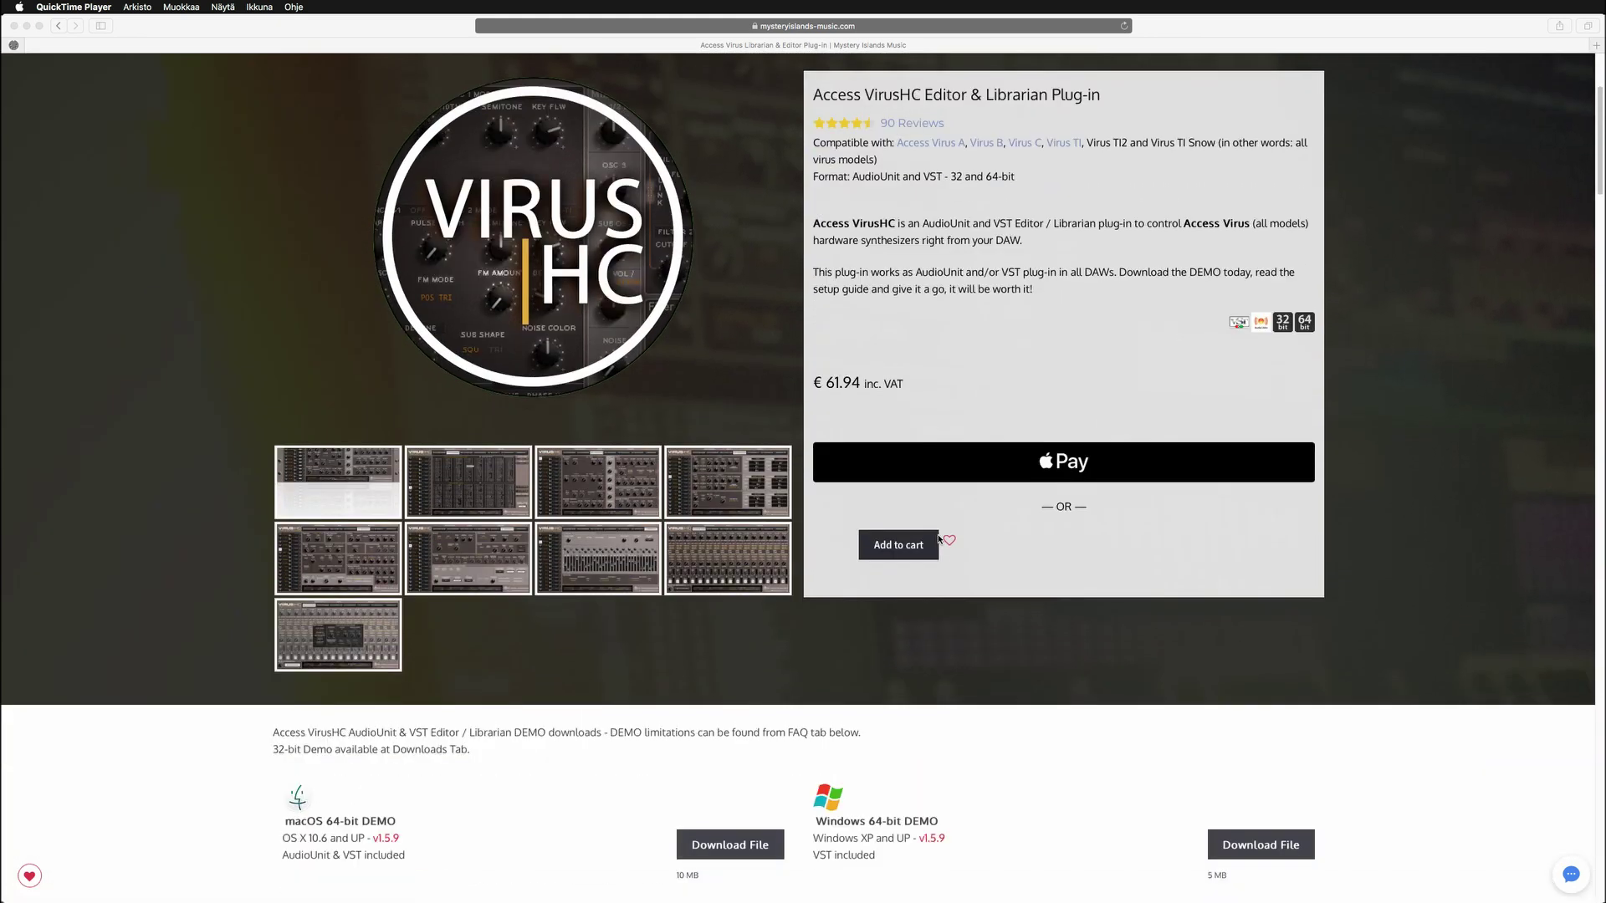
{"action": "scroll", "coordinate": [1097, 661], "scroll_direction": "down", "scroll_amount": 10}
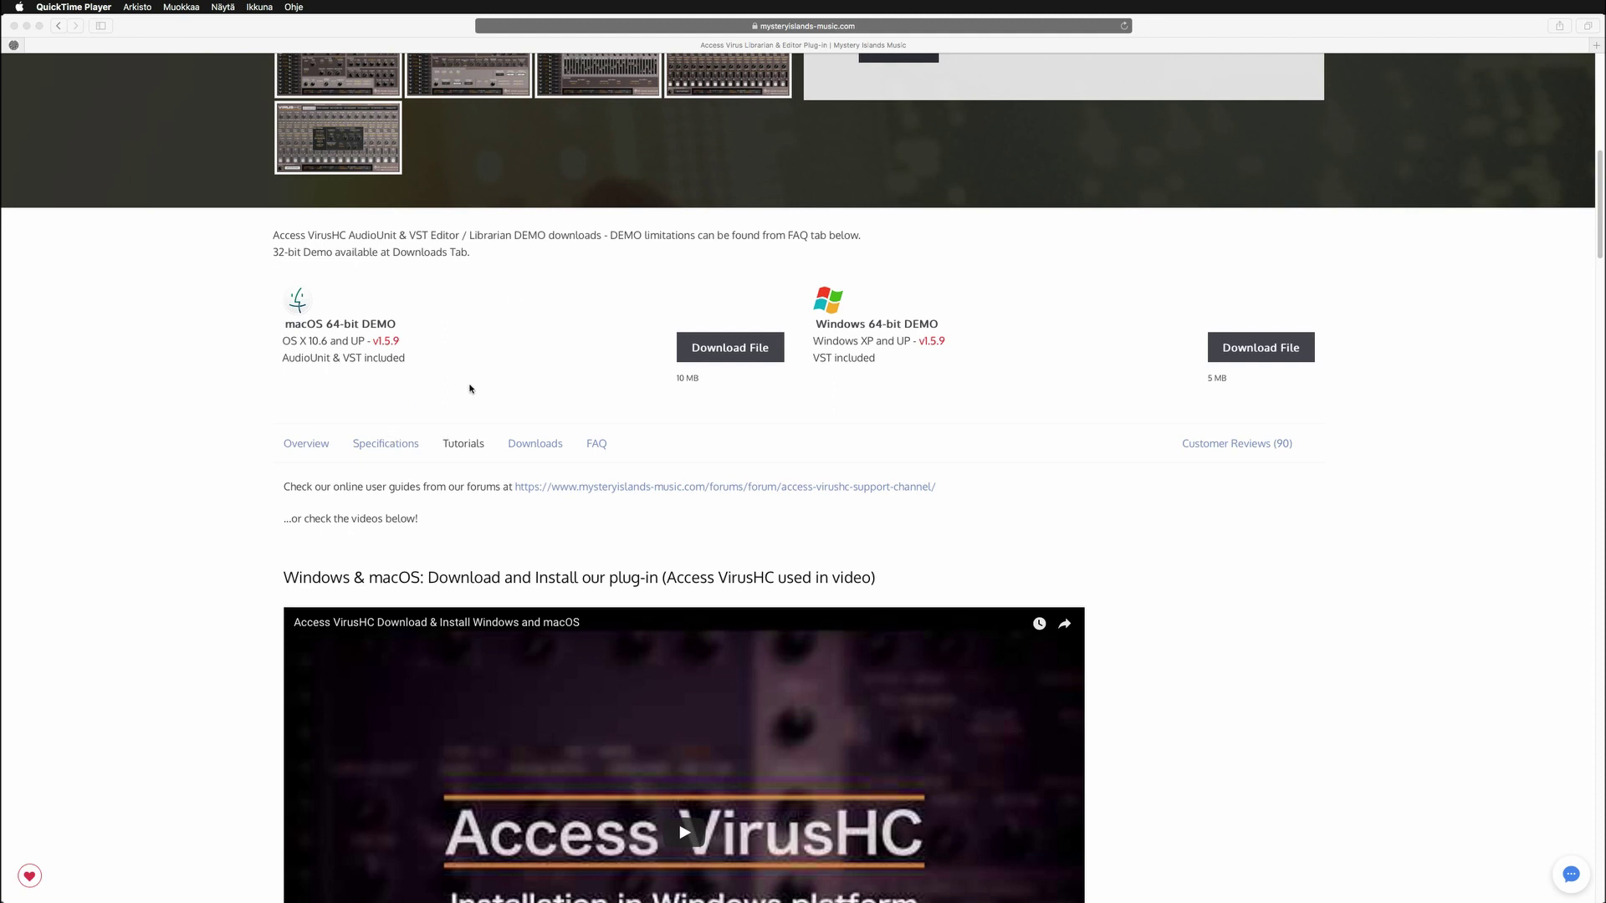
Step: Browse the Access Virus configuration tutorial videos, then scroll back to the page top
{"action": "left_click", "coordinate": [458, 456]}
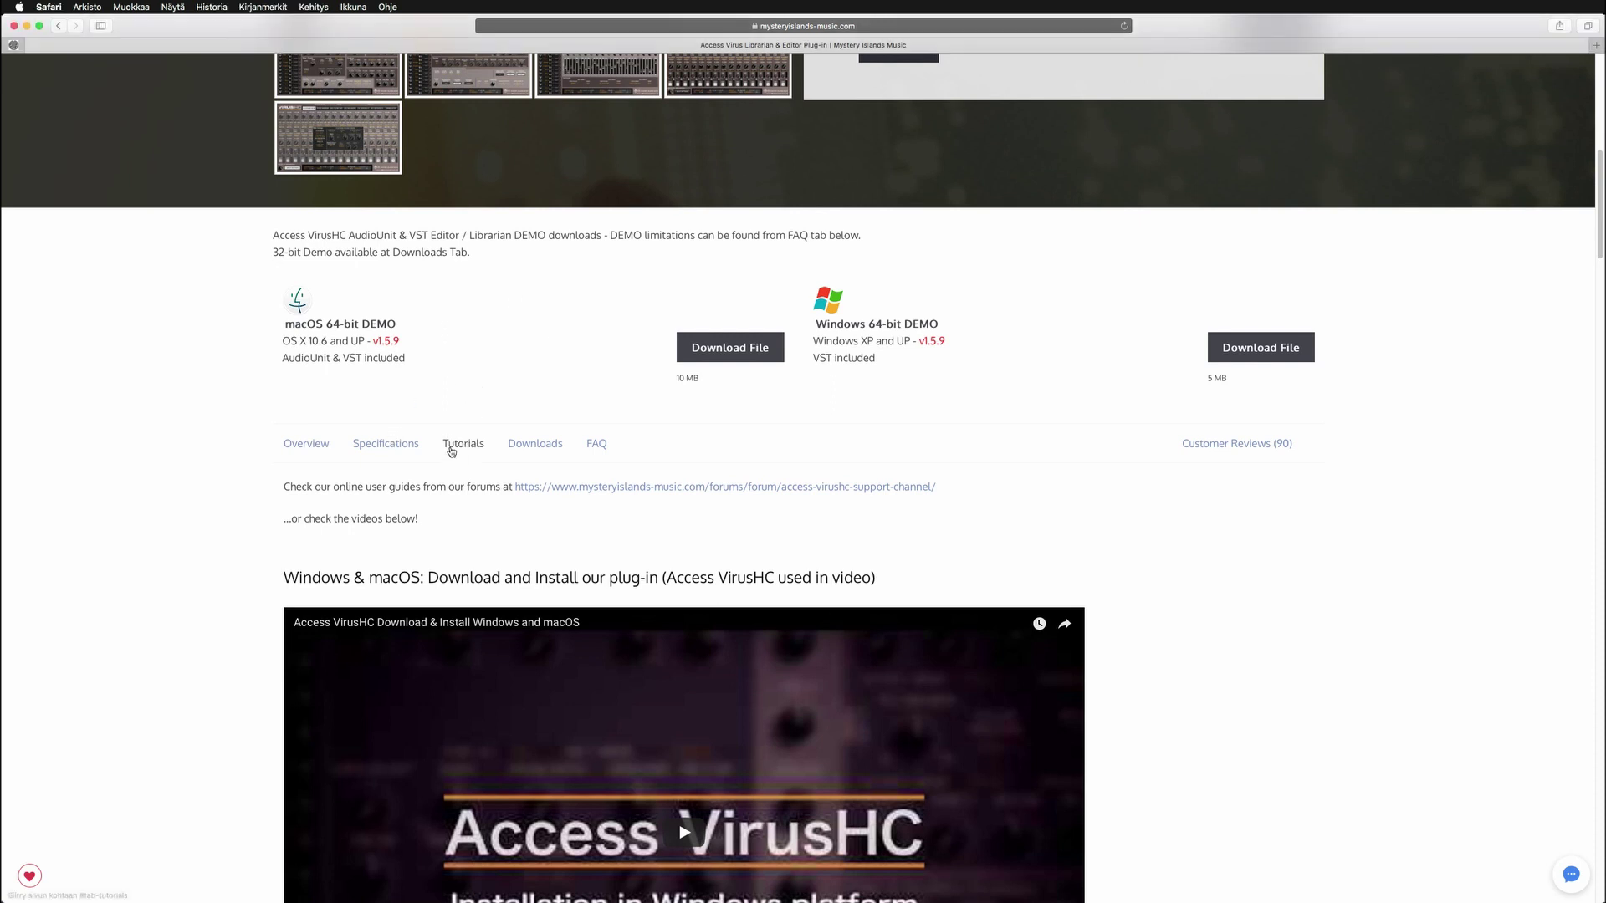
{"action": "scroll", "coordinate": [473, 467], "scroll_direction": "down", "scroll_amount": 3}
{"action": "scroll", "coordinate": [474, 467], "scroll_direction": "down", "scroll_amount": 4}
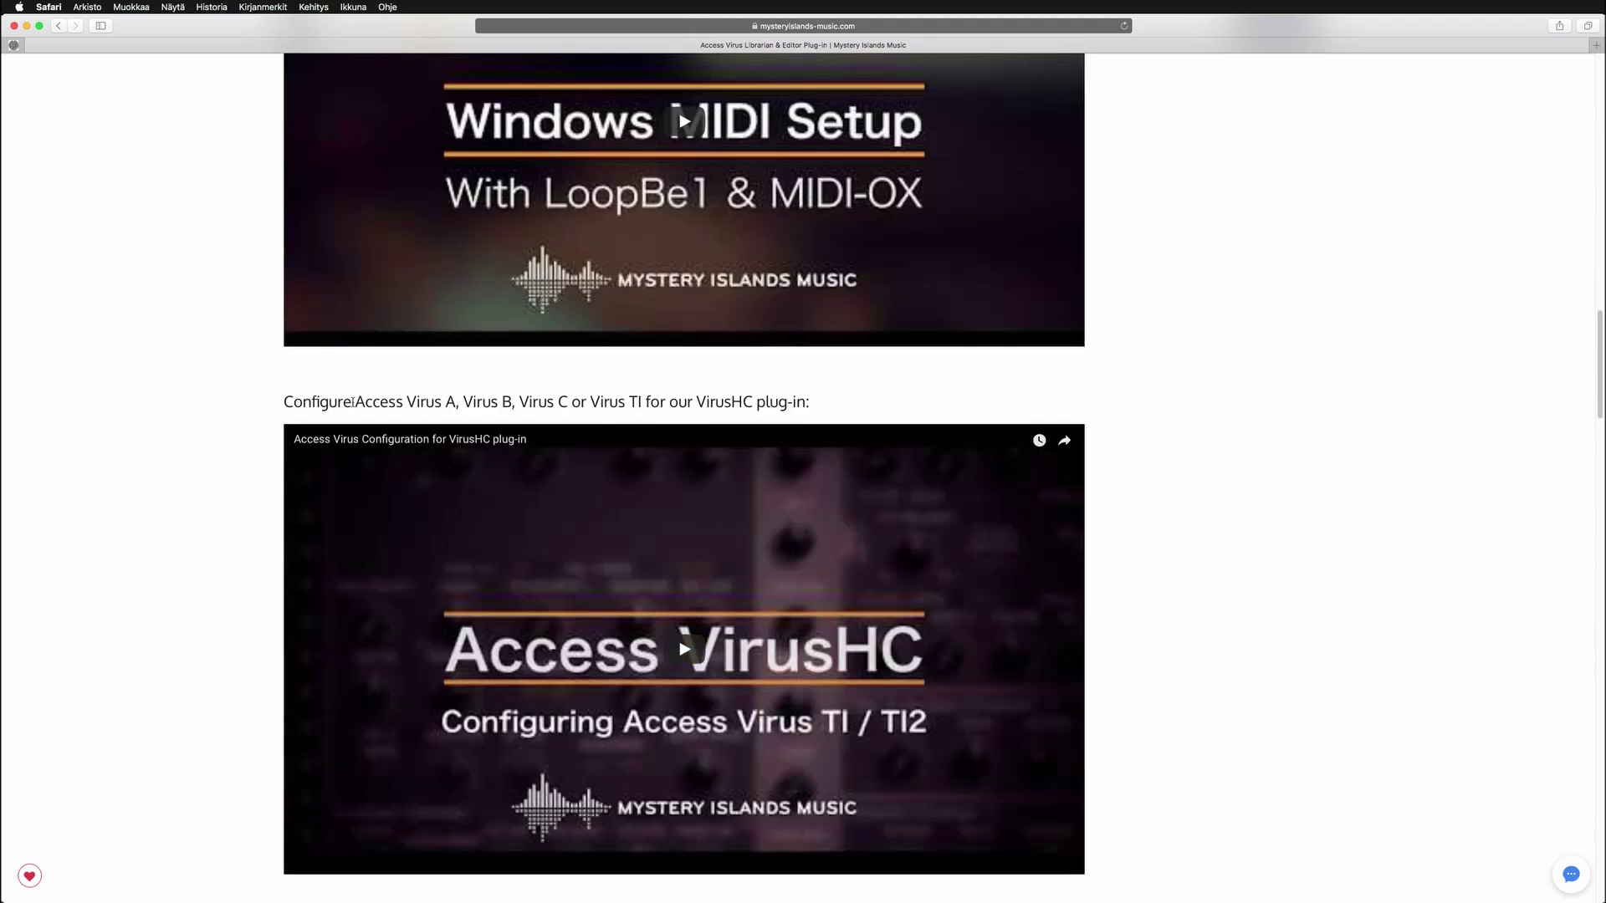
{"action": "left_click_drag", "start_coordinate": [280, 403], "coordinate": [824, 400]}
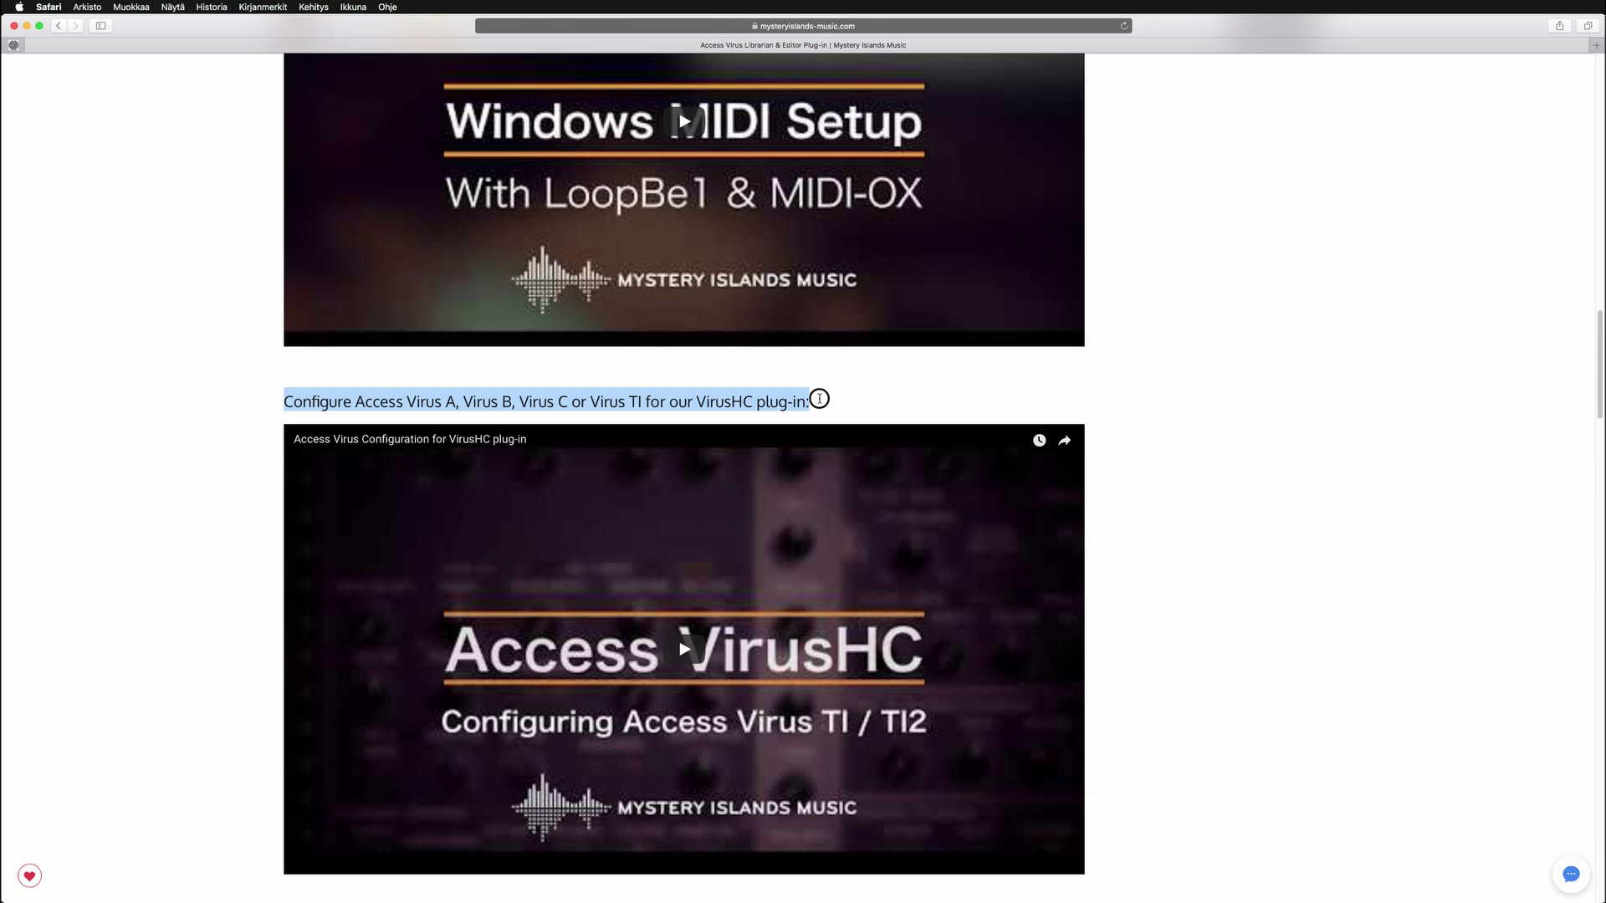
{"action": "left_click", "coordinate": [824, 400]}
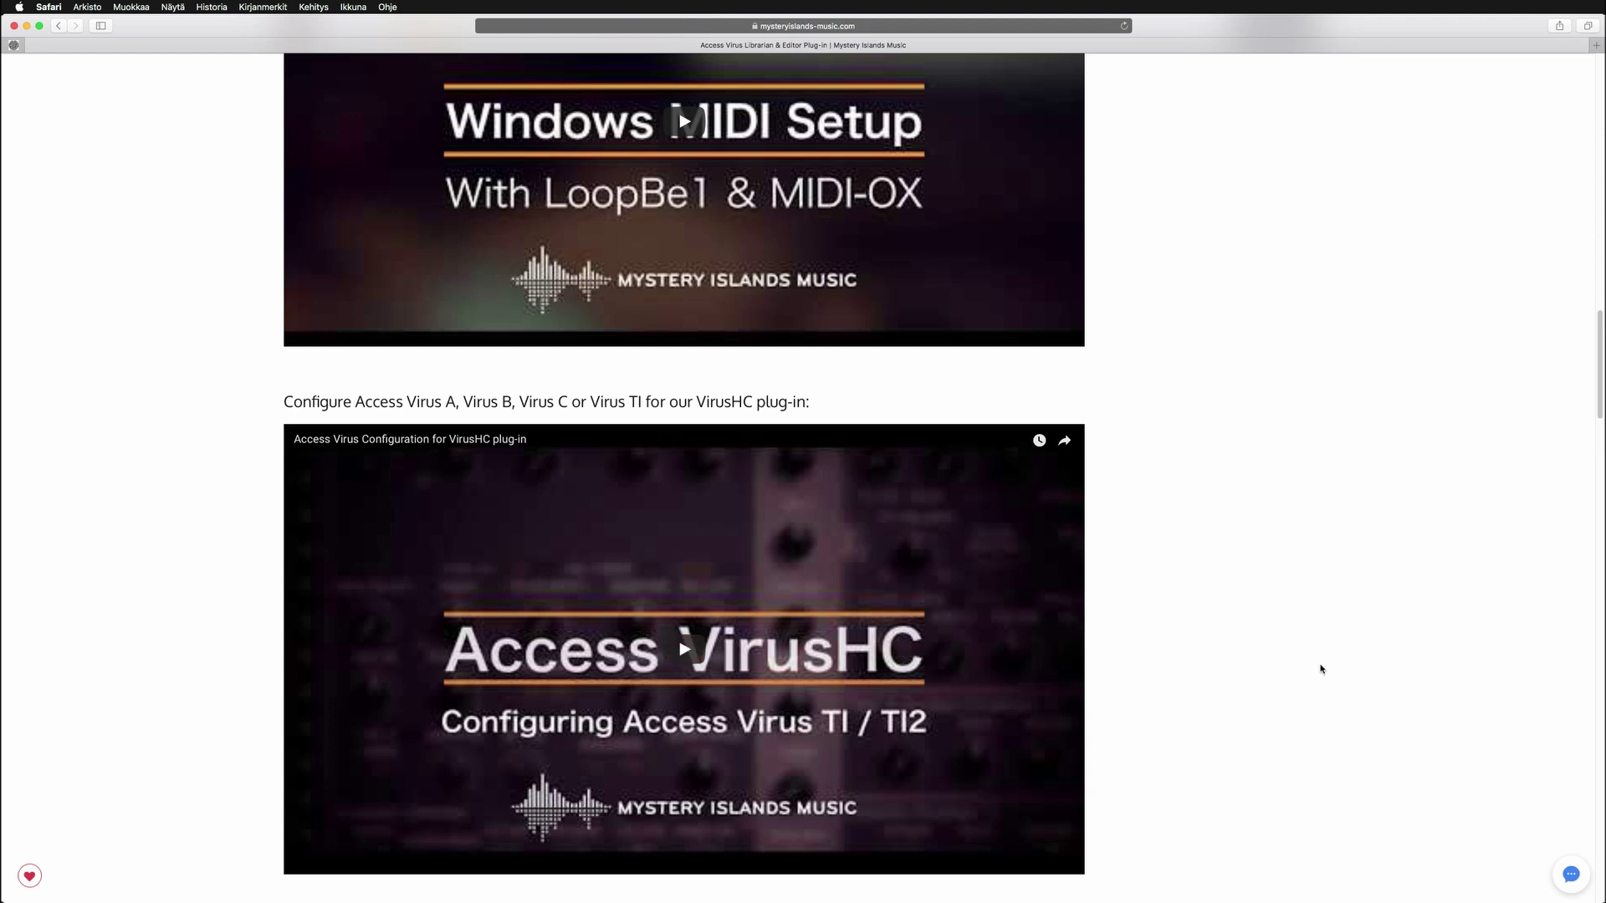
{"action": "scroll", "coordinate": [1237, 729], "scroll_direction": "up", "scroll_amount": 5}
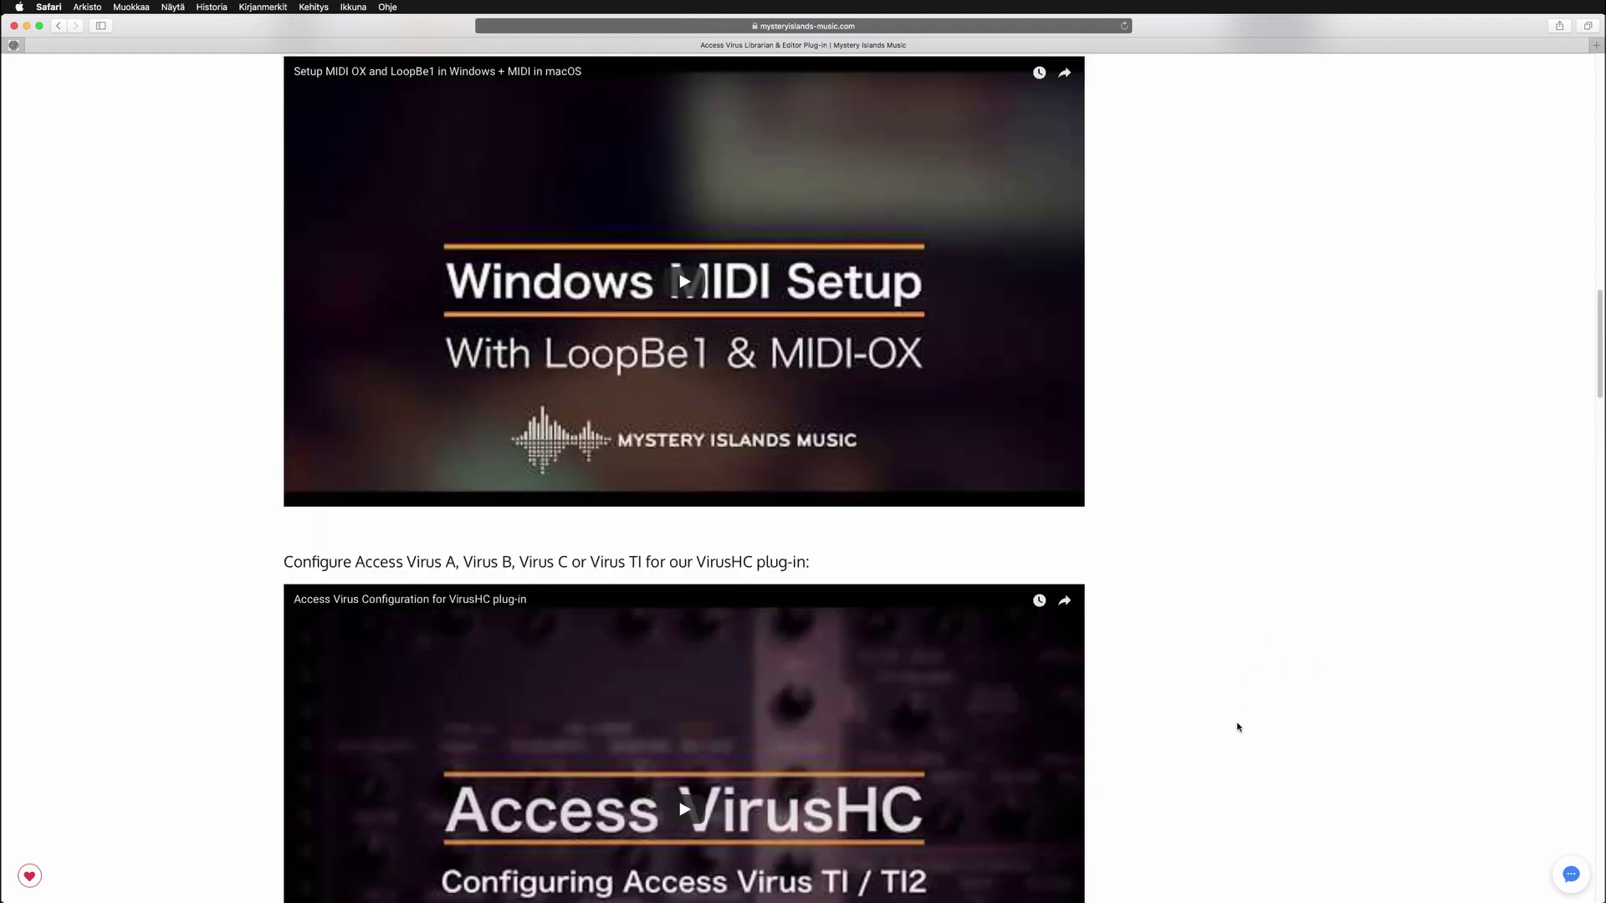
{"action": "scroll", "coordinate": [1238, 726], "scroll_direction": "up", "scroll_amount": 15}
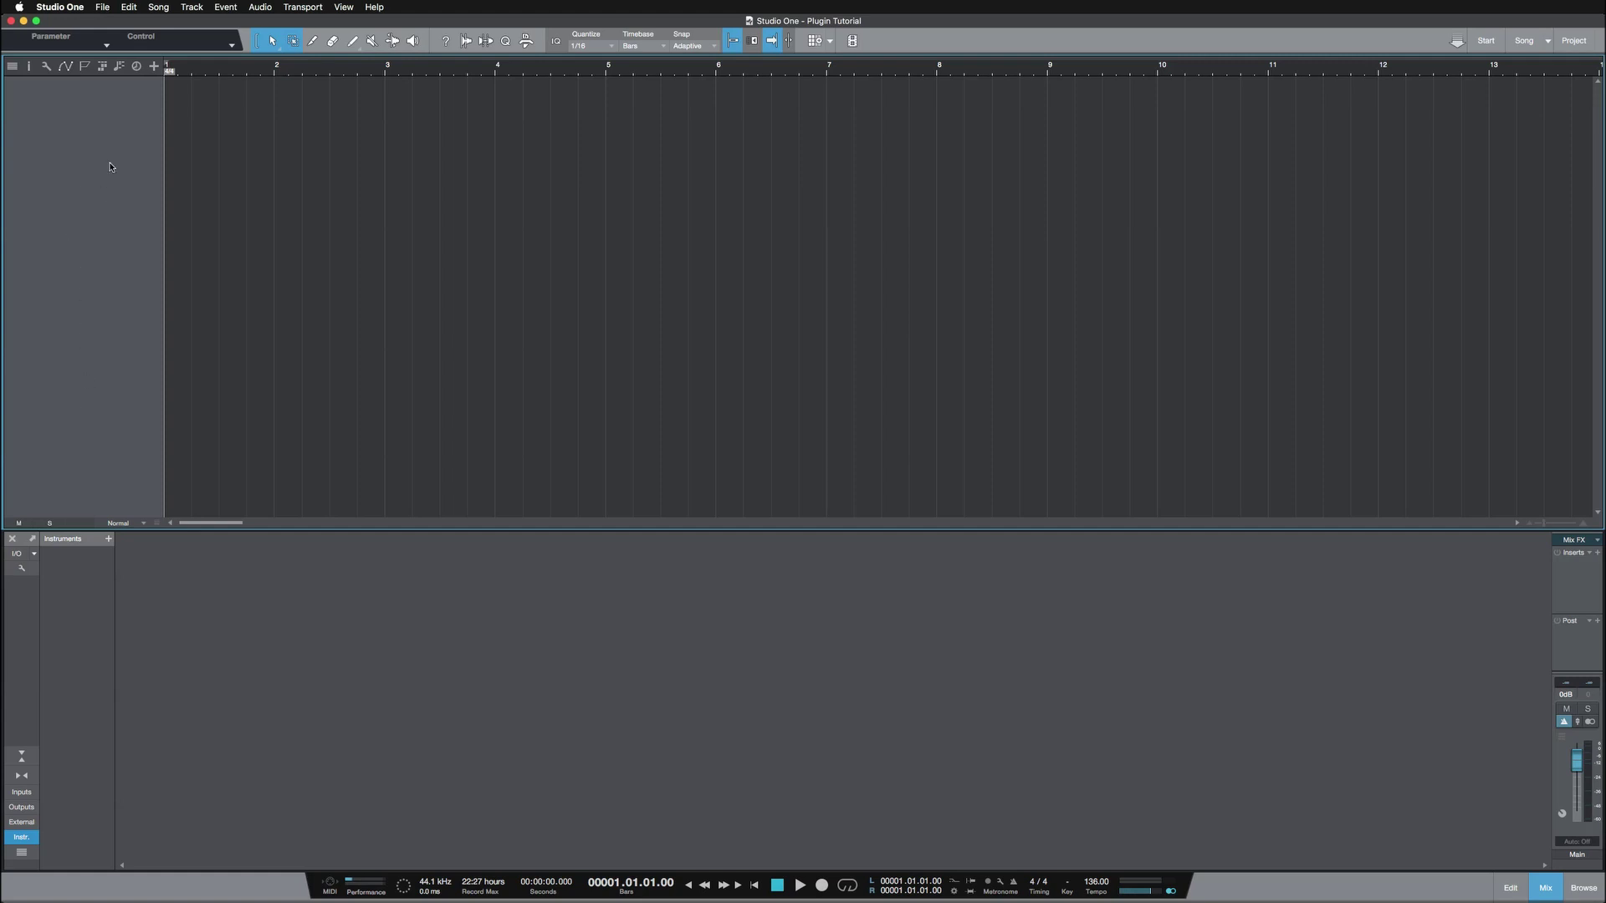
Step: In External Devices preferences, add a new instrument: Access Music, Virus TI 2 Desktop
{"action": "left_click", "coordinate": [81, 12]}
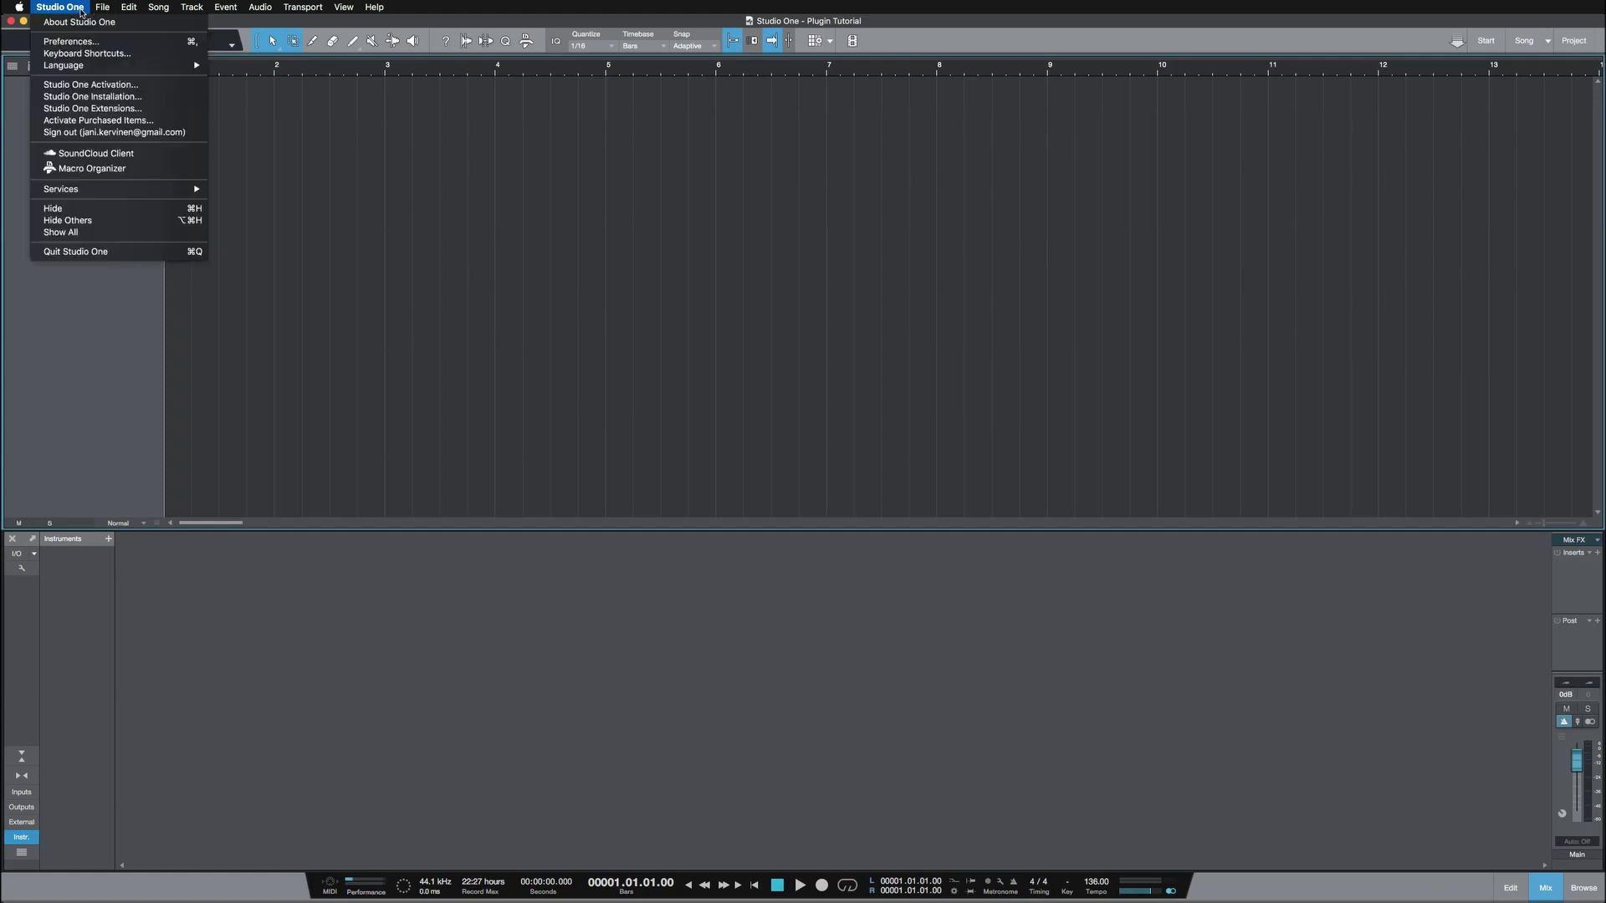
{"action": "left_click", "coordinate": [94, 44]}
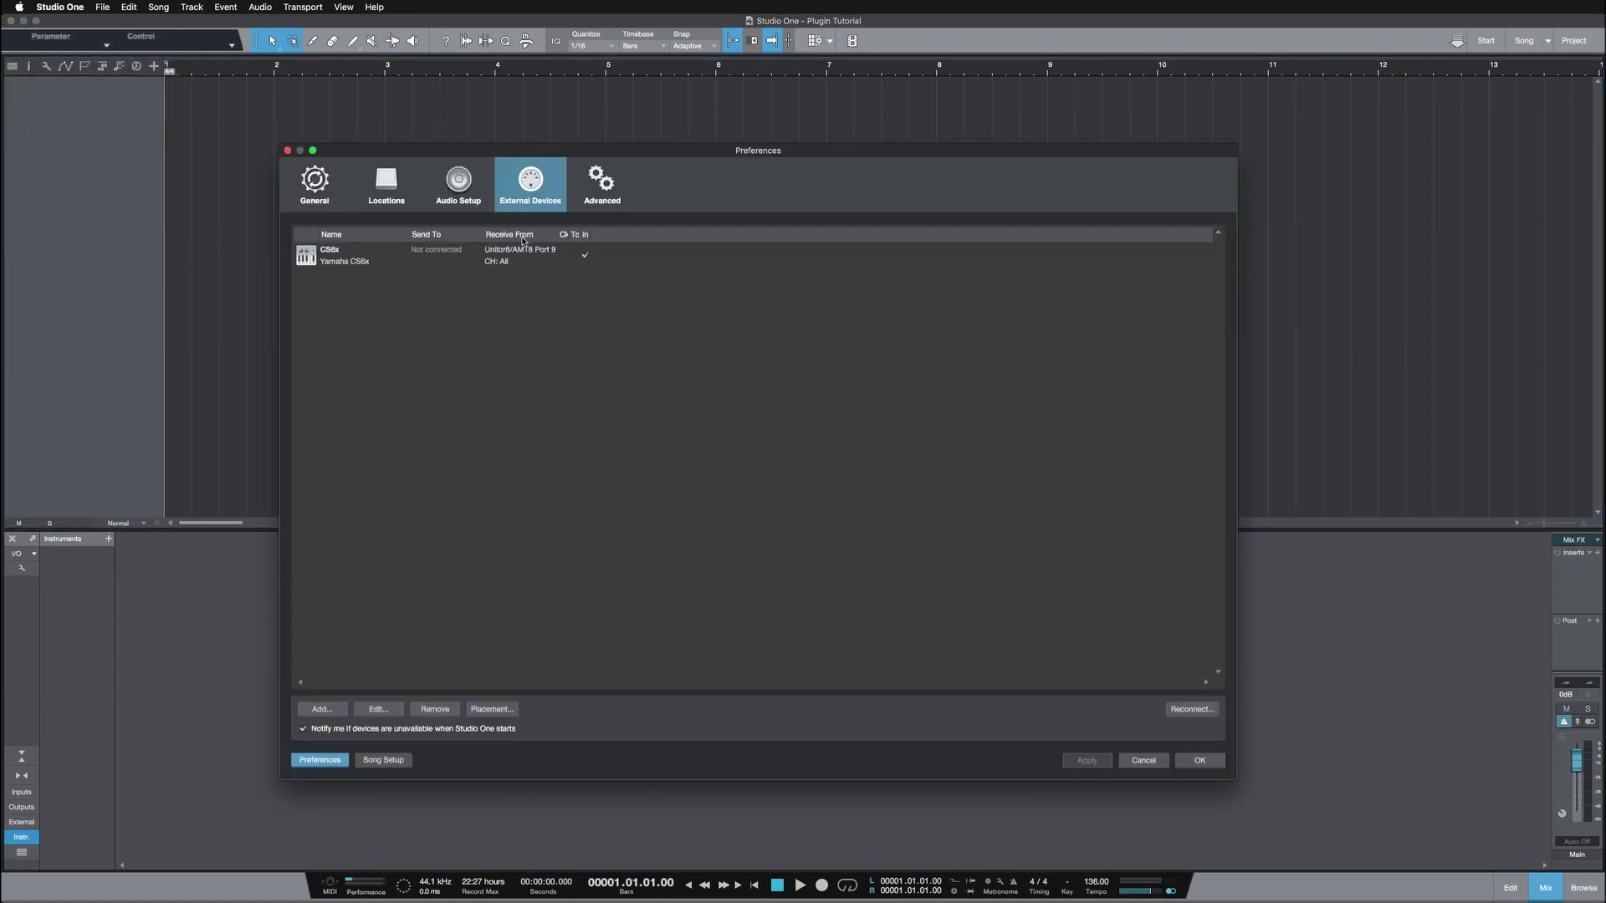
{"action": "left_click", "coordinate": [403, 255]}
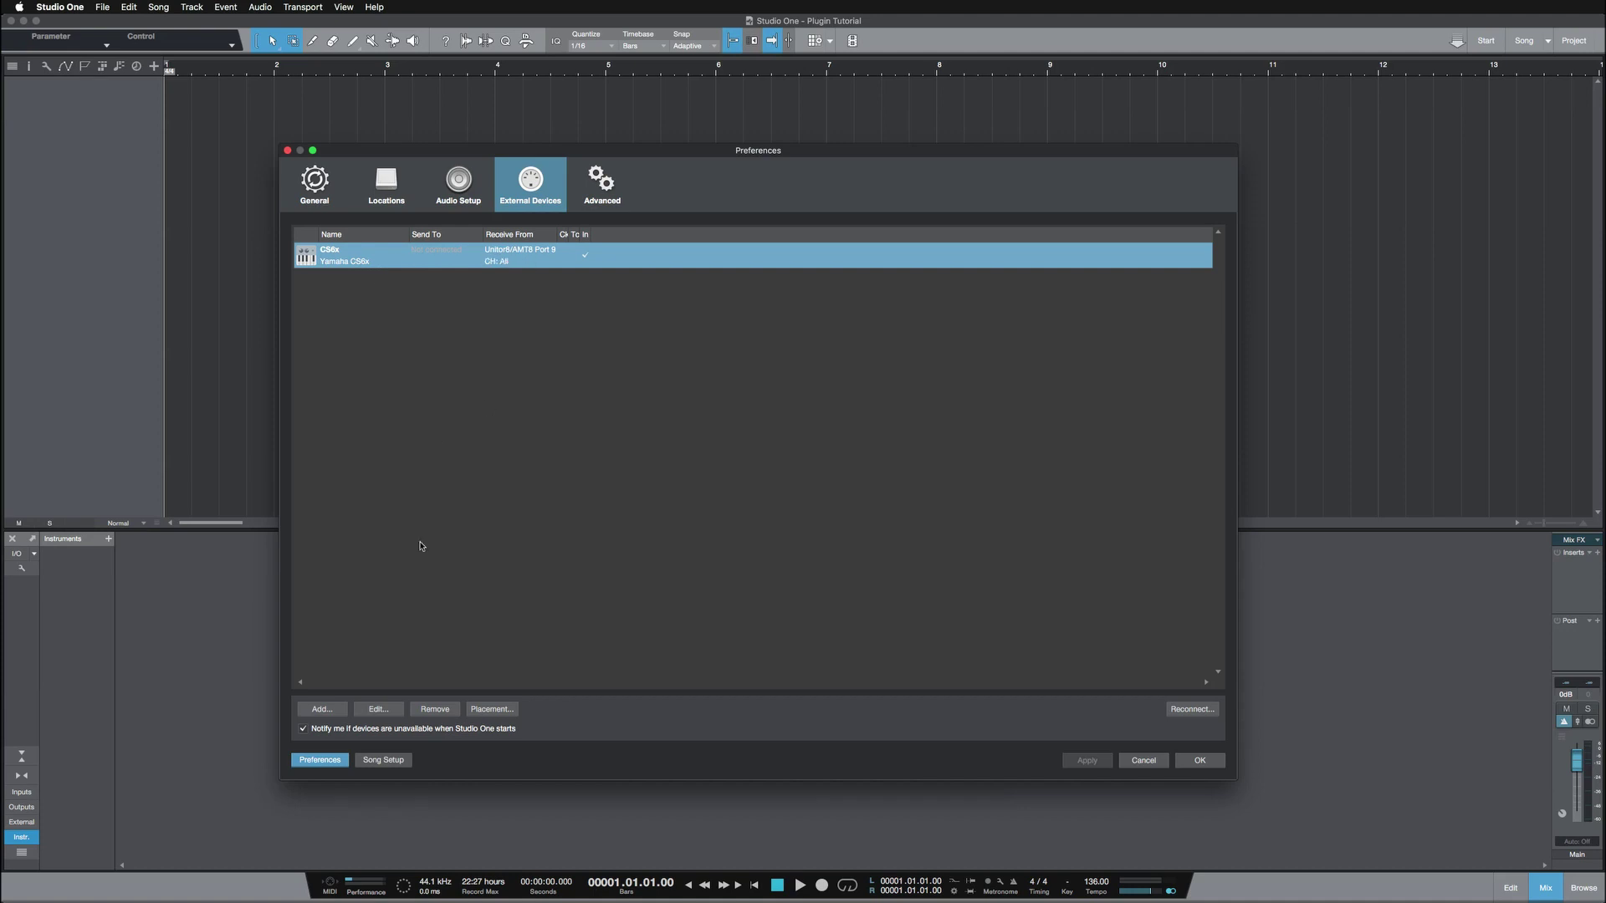
{"action": "left_click", "coordinate": [334, 713]}
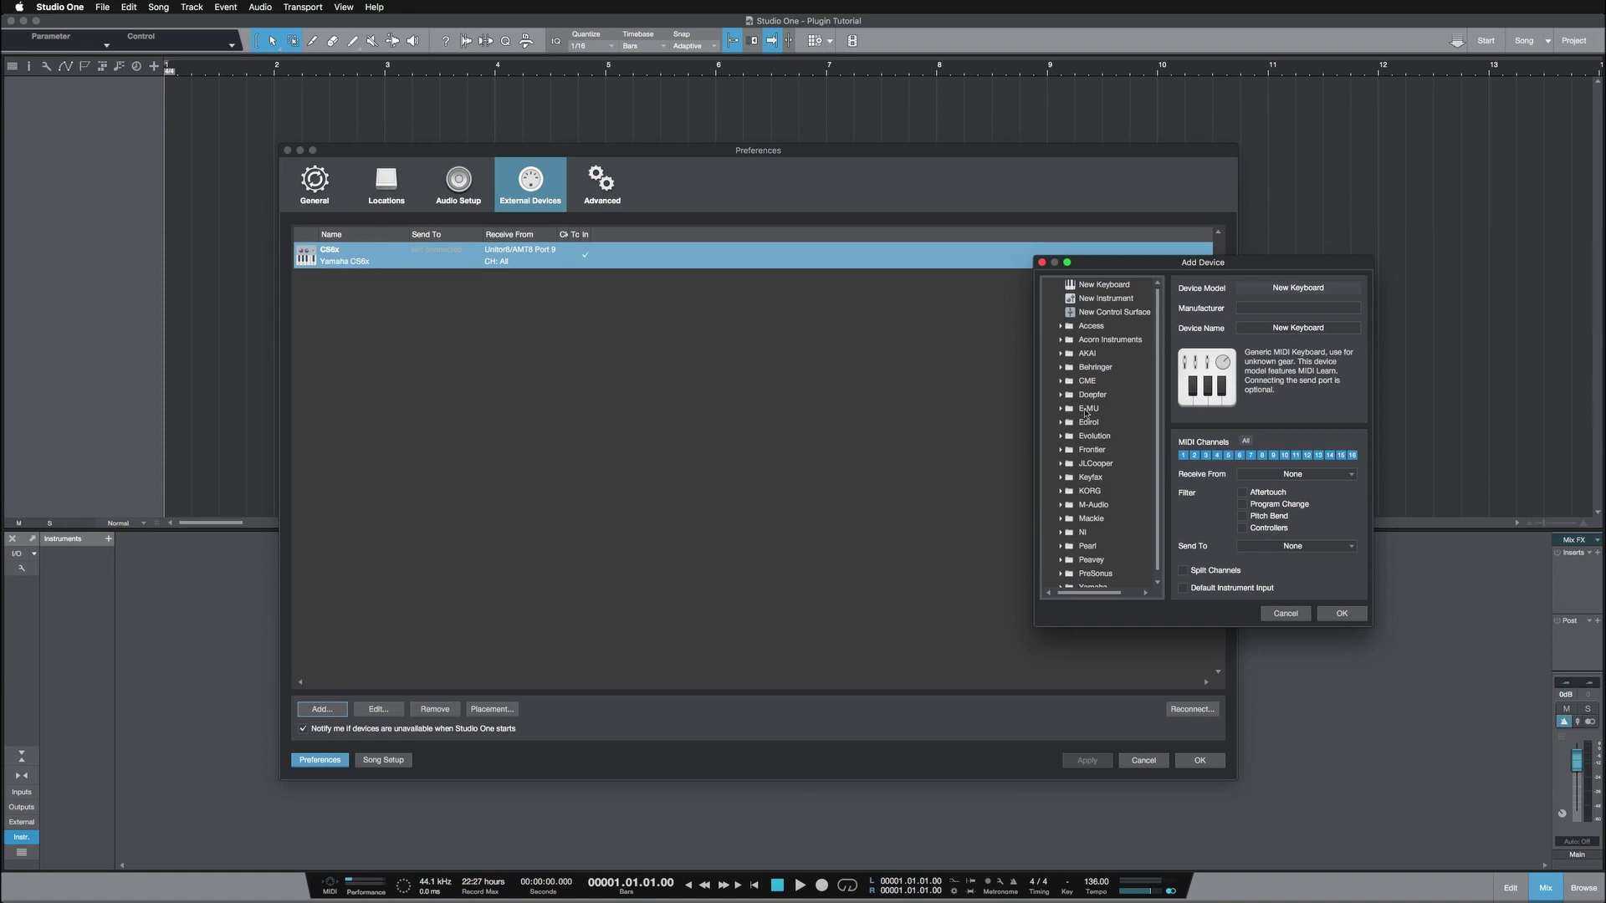
{"action": "left_click", "coordinate": [1109, 299]}
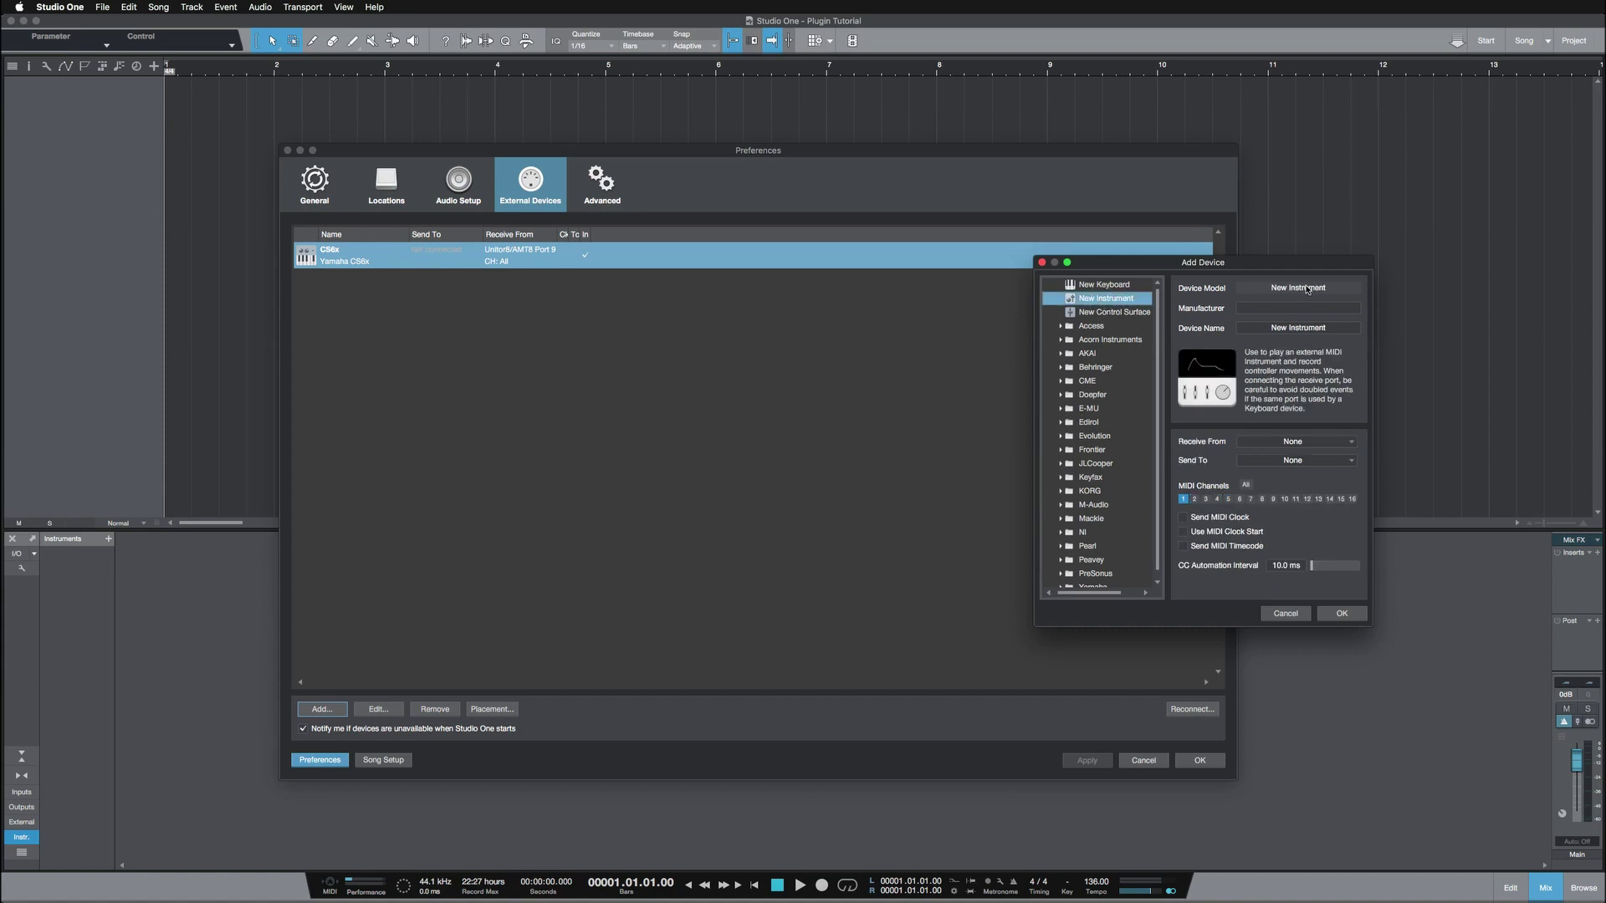
{"action": "left_click", "coordinate": [1275, 307]}
{"action": "type", "text": "A"}
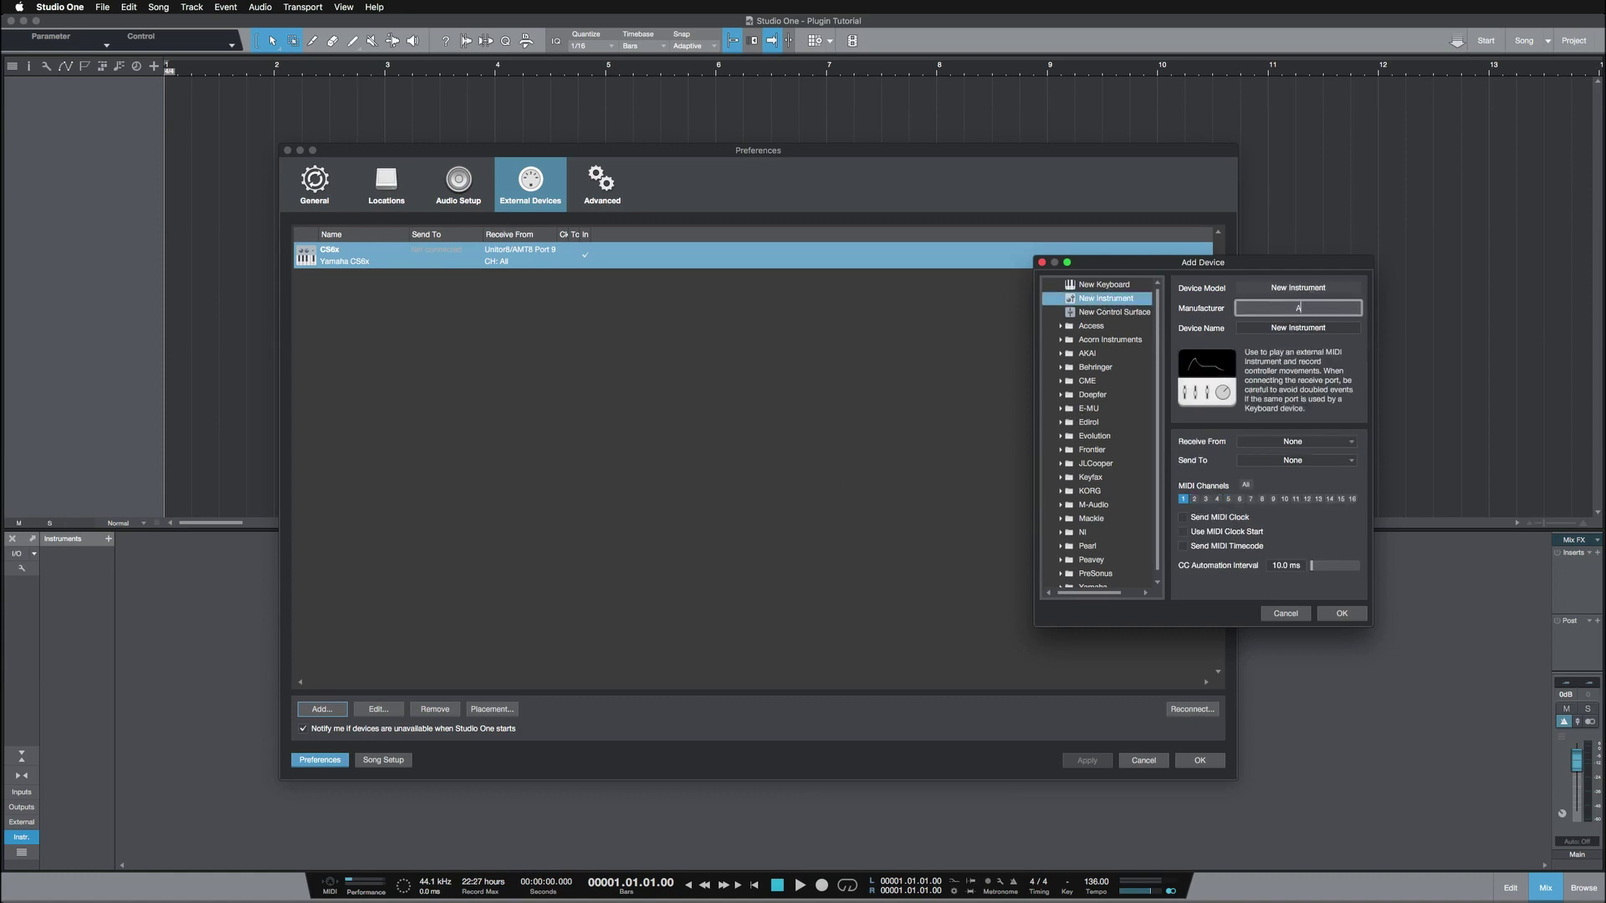
{"action": "type", "text": "ccess Music"}
{"action": "key", "text": "Tab"}
{"action": "type", "text": "V"}
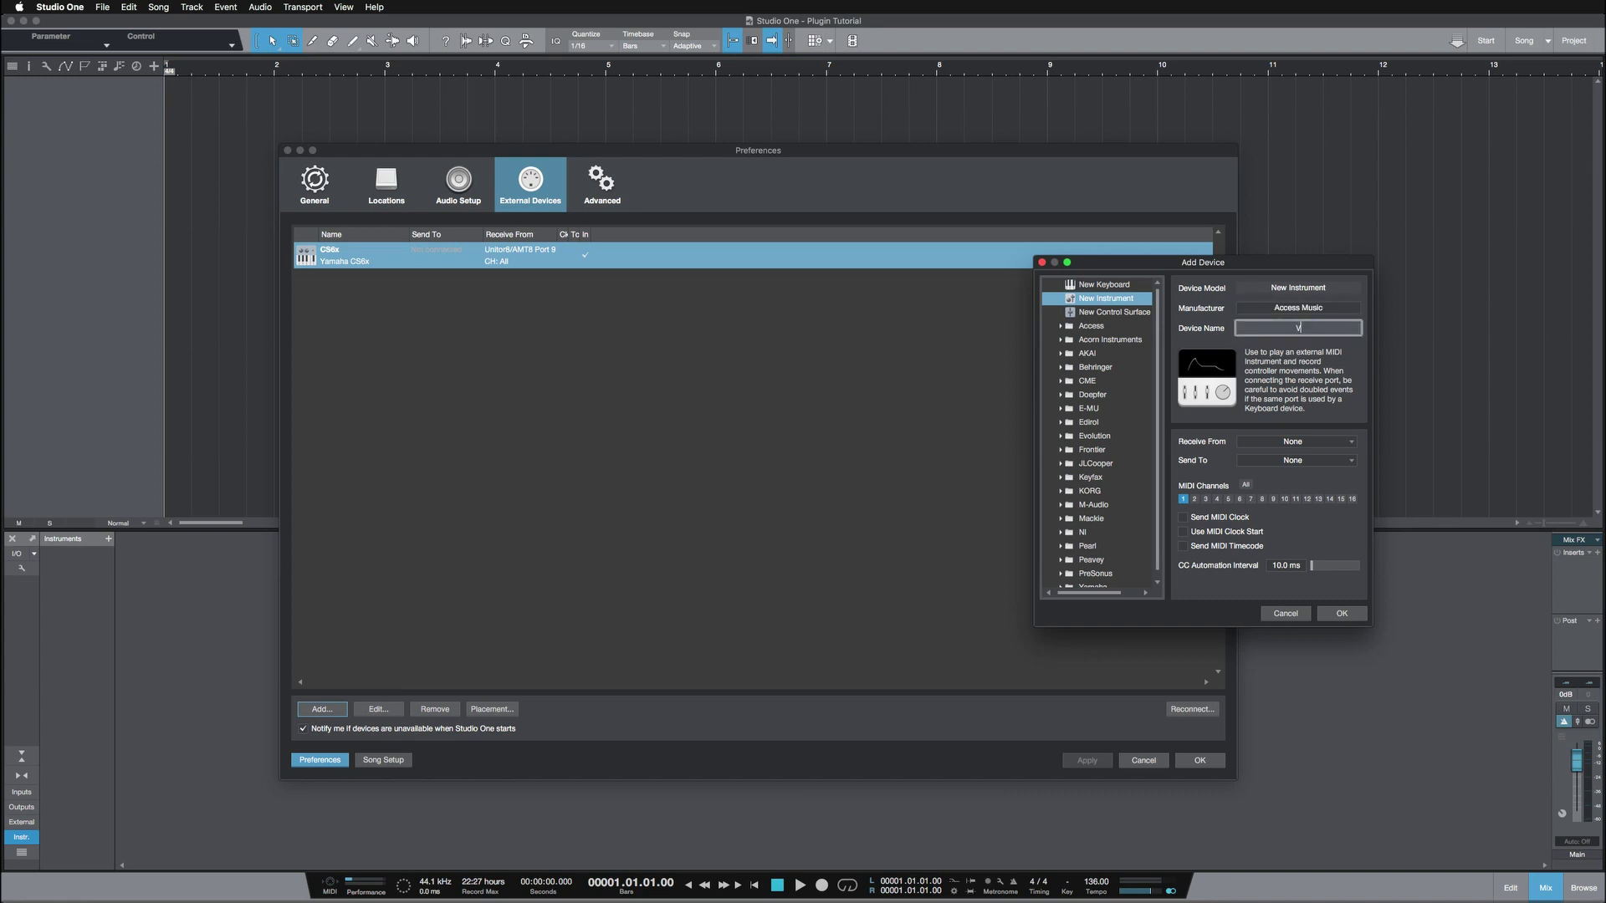
{"action": "type", "text": "irus TI 2 Desktop"}
Step: Send it to Unitor8/AMT8 Port 11 on all channels with MIDI clock, and confirm
{"action": "left_click", "coordinate": [1299, 462]}
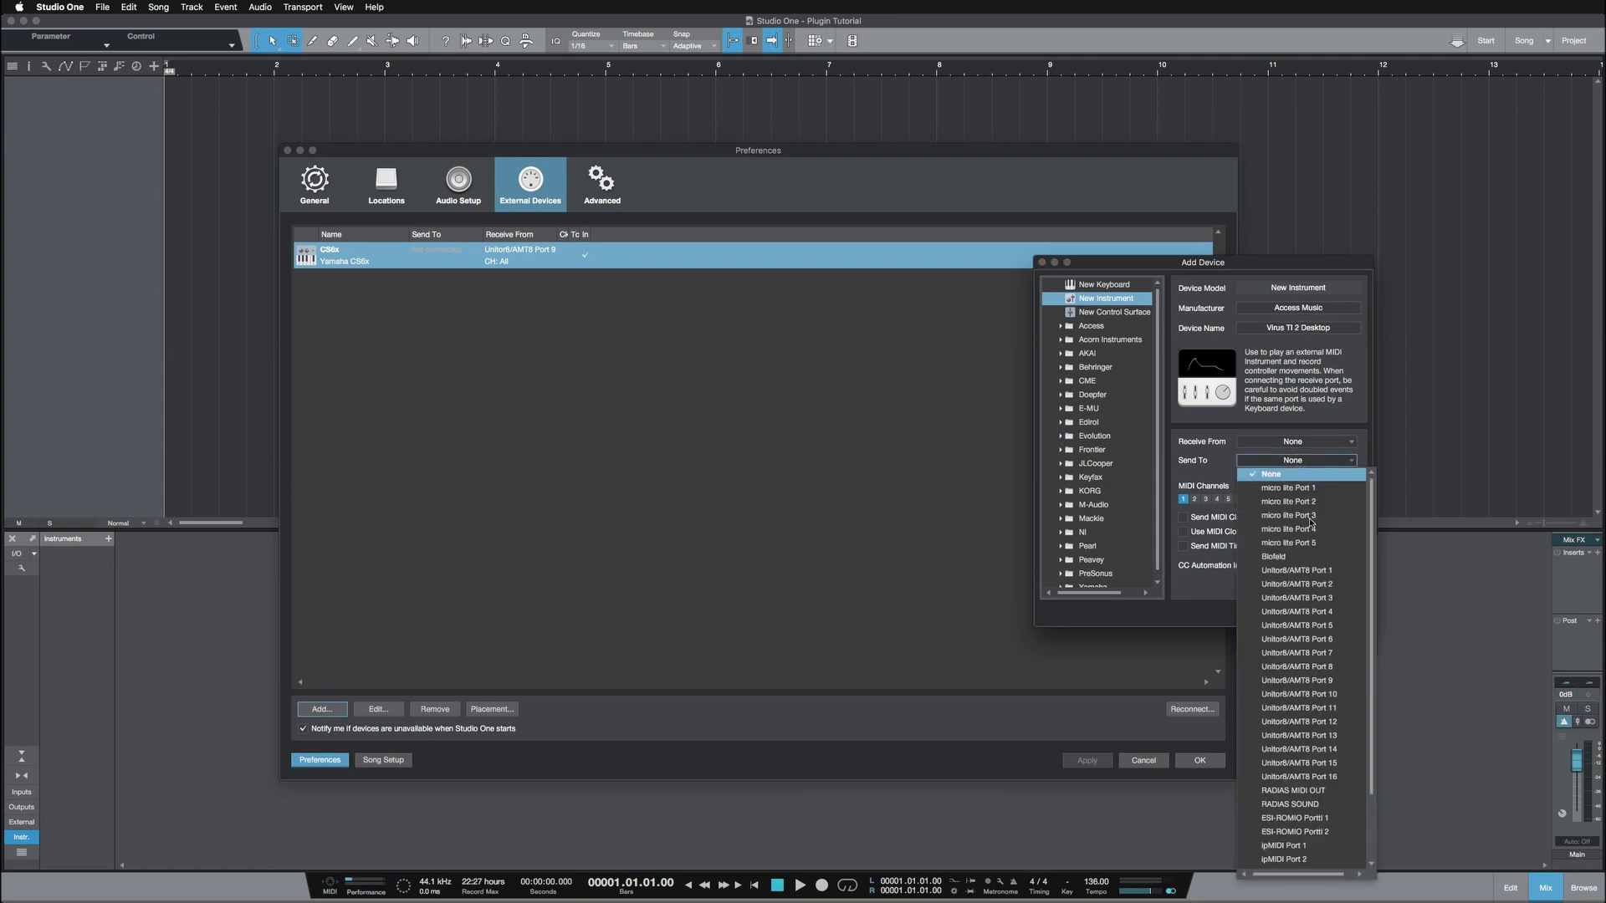
{"action": "left_click", "coordinate": [1331, 710]}
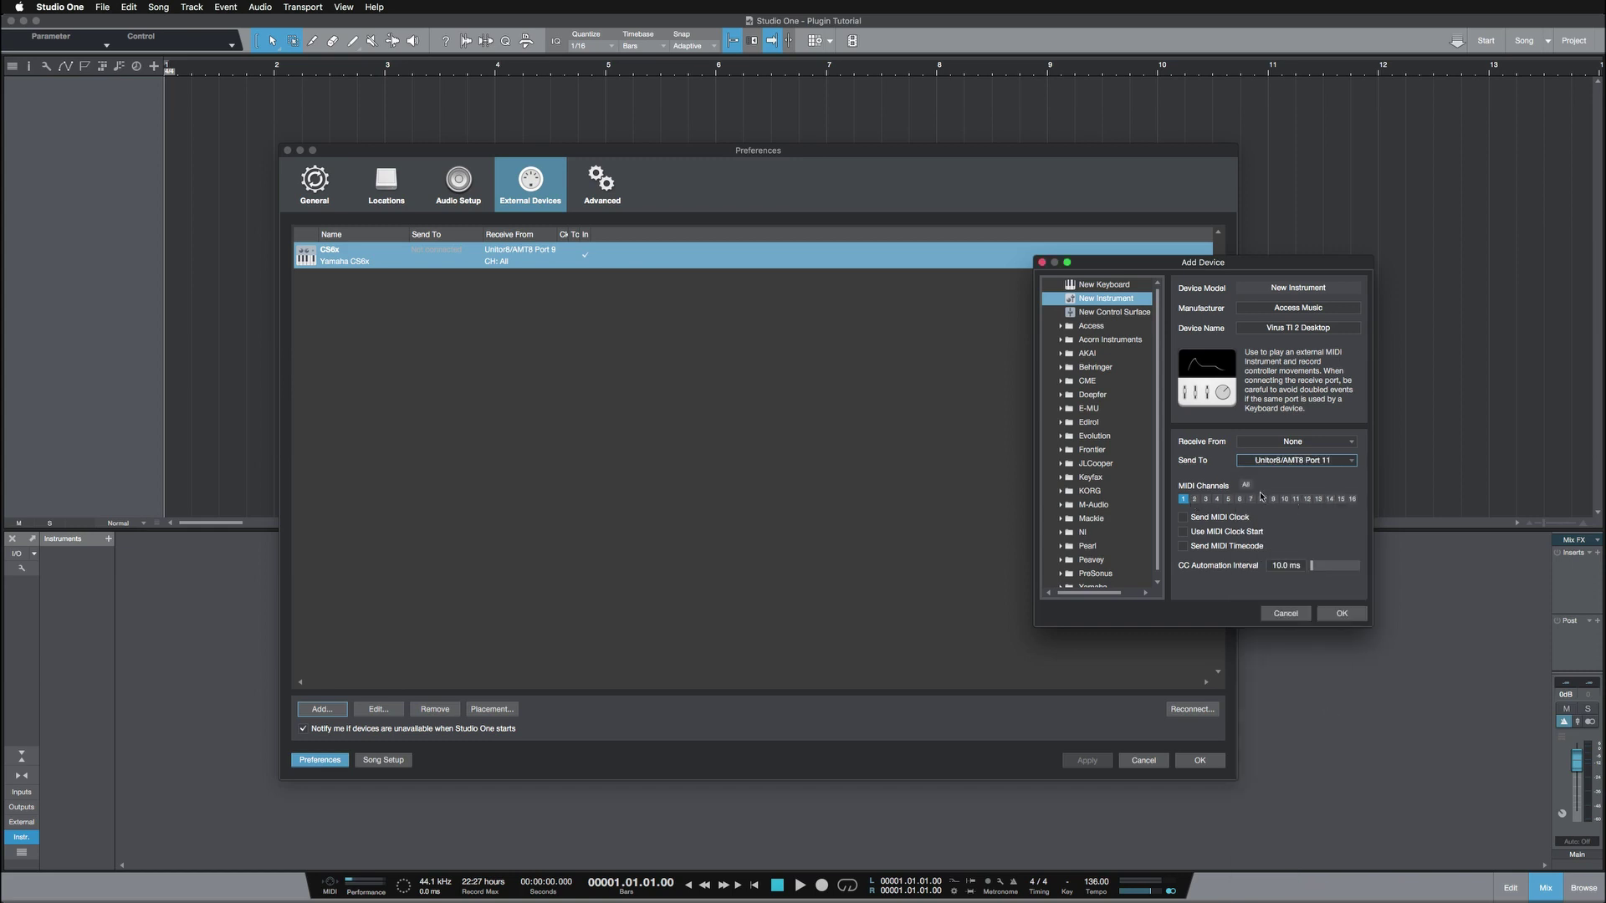
{"action": "left_click", "coordinate": [1246, 485]}
{"action": "left_click", "coordinate": [1195, 519]}
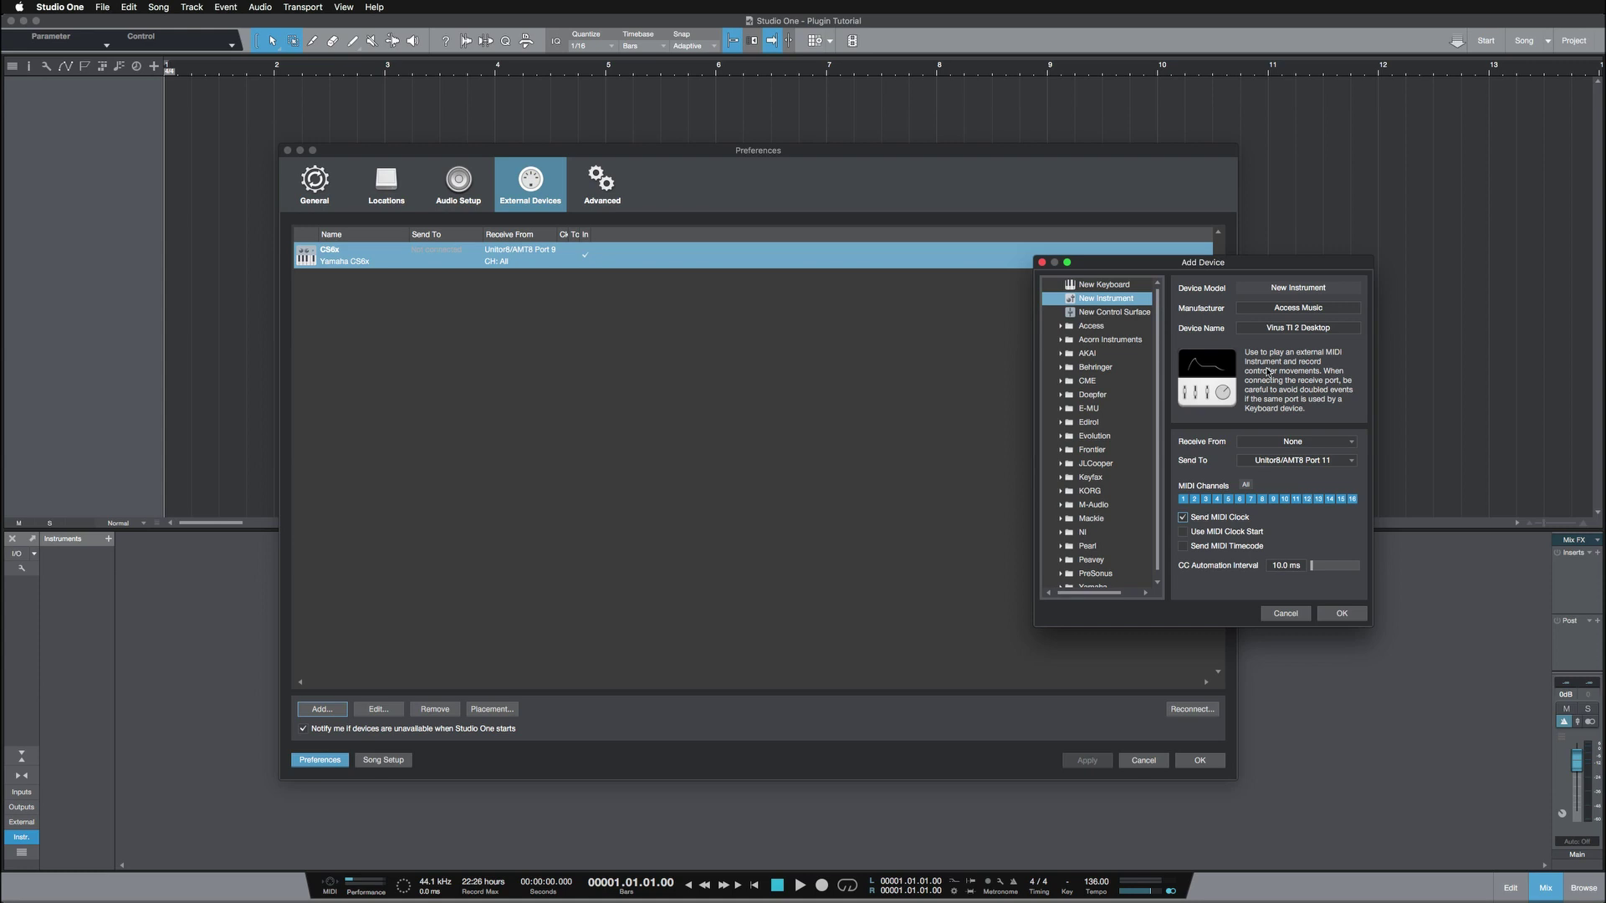
{"action": "left_click", "coordinate": [1342, 614]}
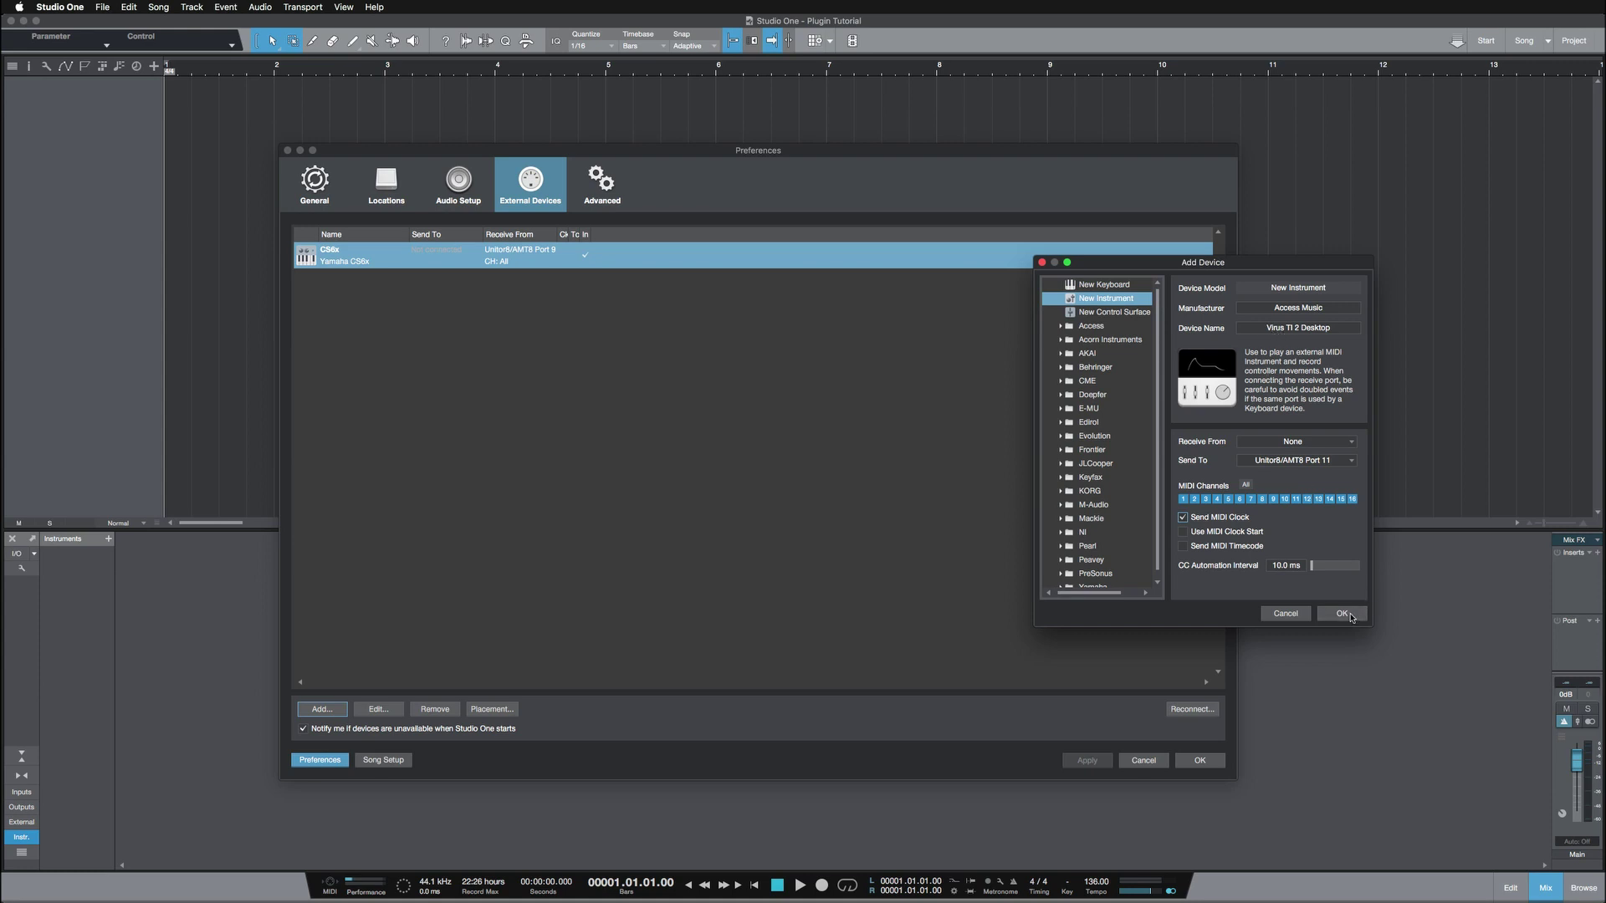
Step: Add another new instrument with manufacturer Access Music and device name Virus C Desktop
{"action": "left_click", "coordinate": [325, 710]}
{"action": "left_click", "coordinate": [1106, 298]}
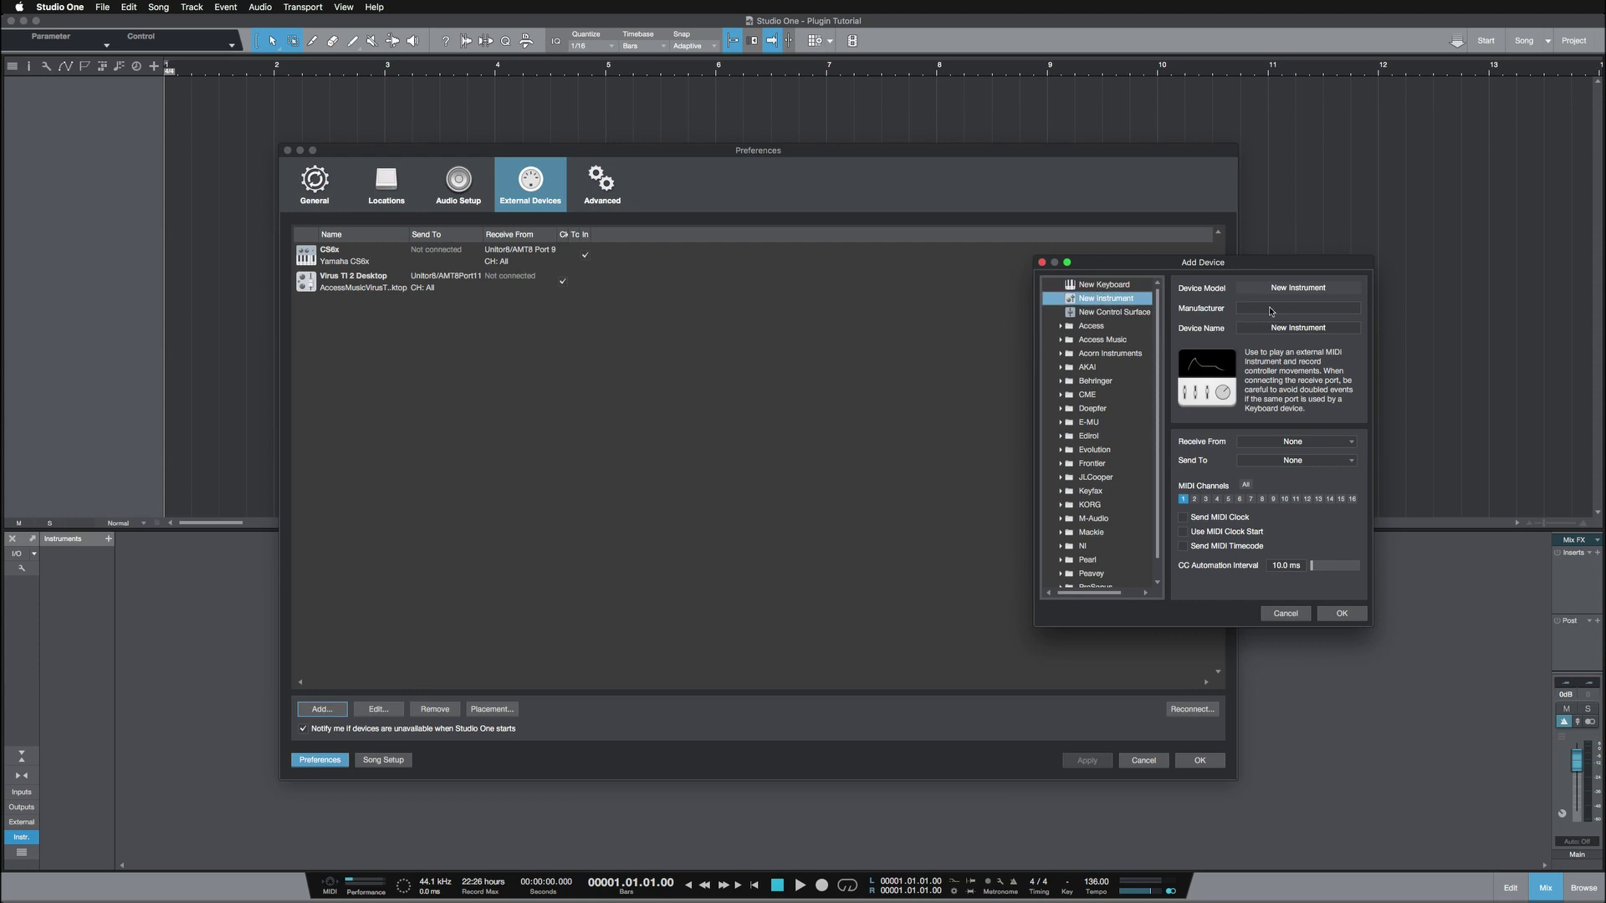
{"action": "left_click", "coordinate": [1278, 308]}
{"action": "type", "text": "Access Music"}
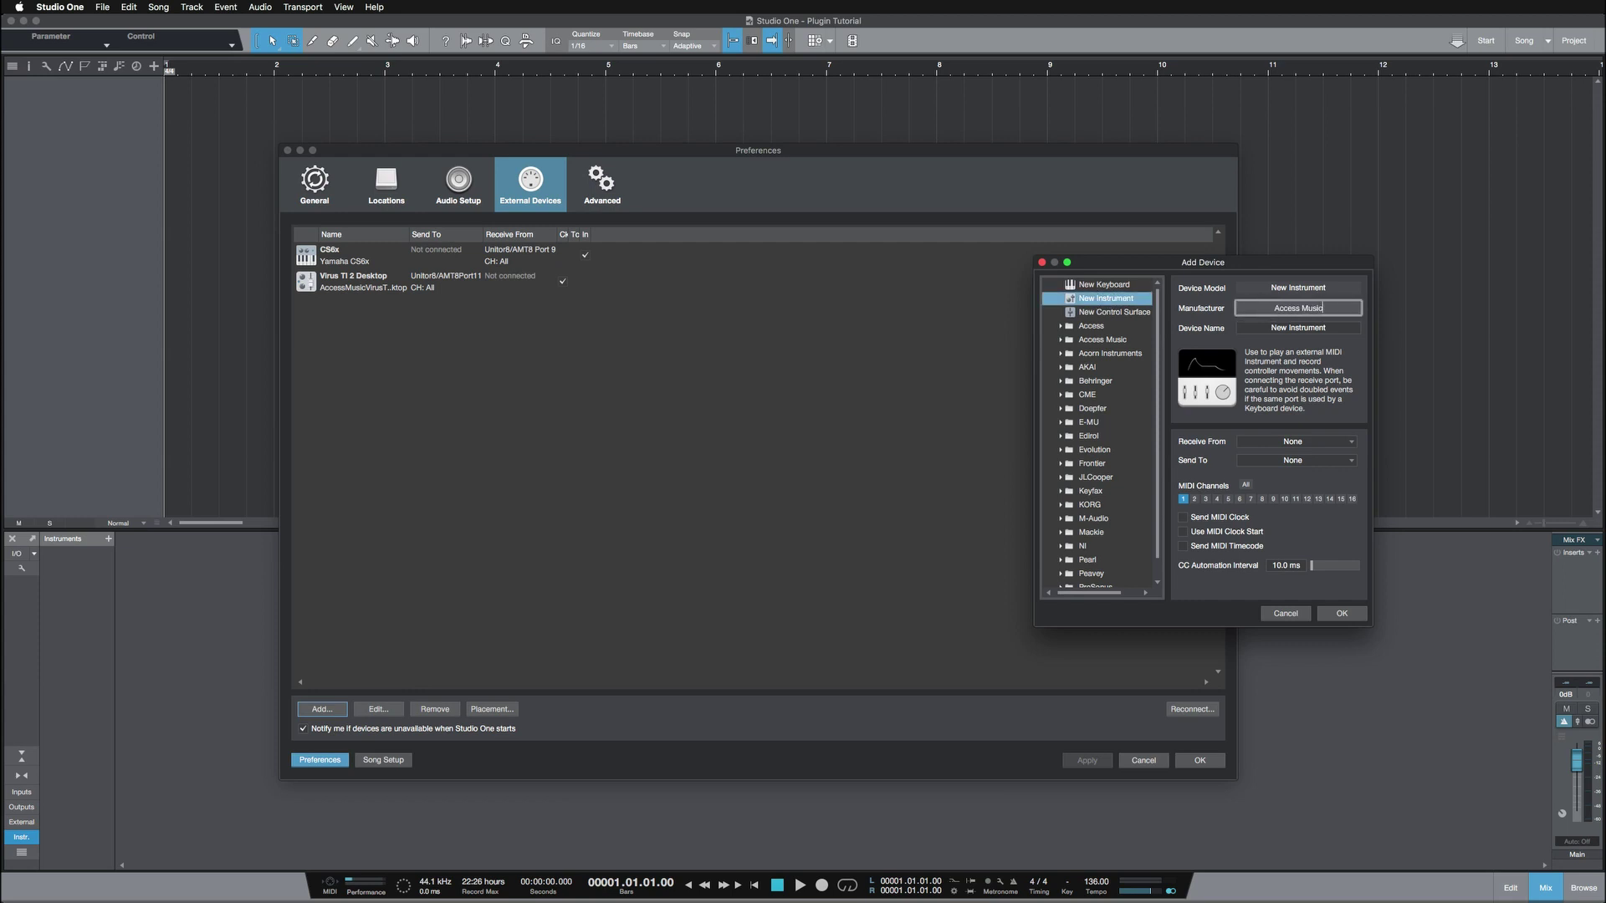
{"action": "key", "text": "Tab"}
{"action": "type", "text": "Vir"}
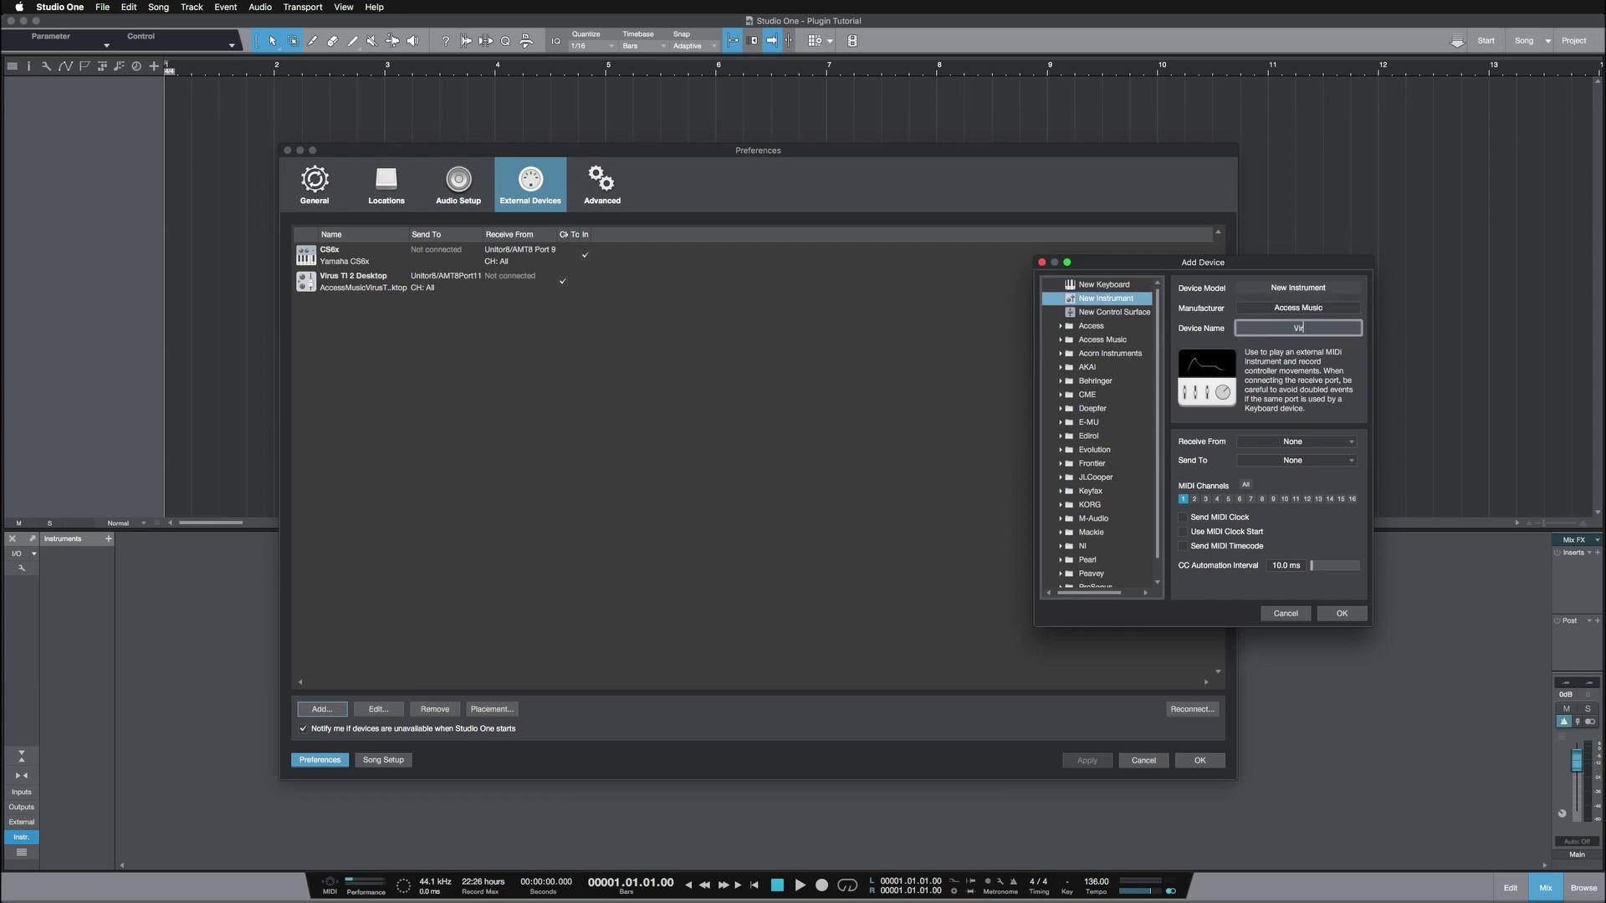
{"action": "type", "text": "us C Desktop"}
Step: Send it to Unitor8/AMT8 Port 12 on all channels with MIDI clock, and confirm
{"action": "left_click", "coordinate": [1295, 461]}
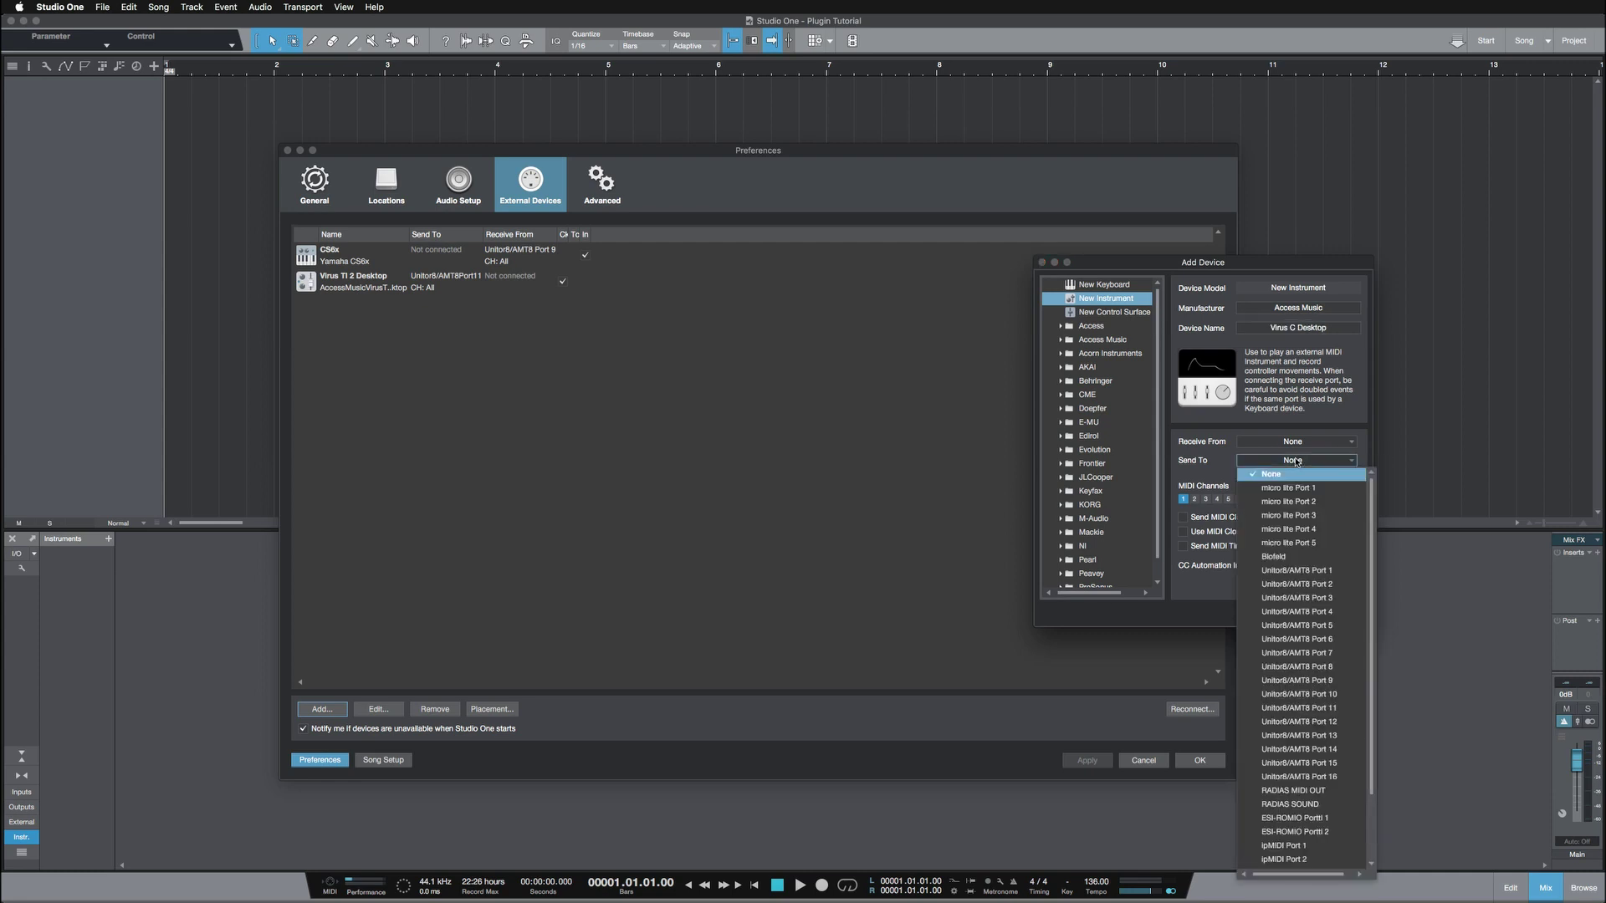
{"action": "left_click", "coordinate": [1336, 722]}
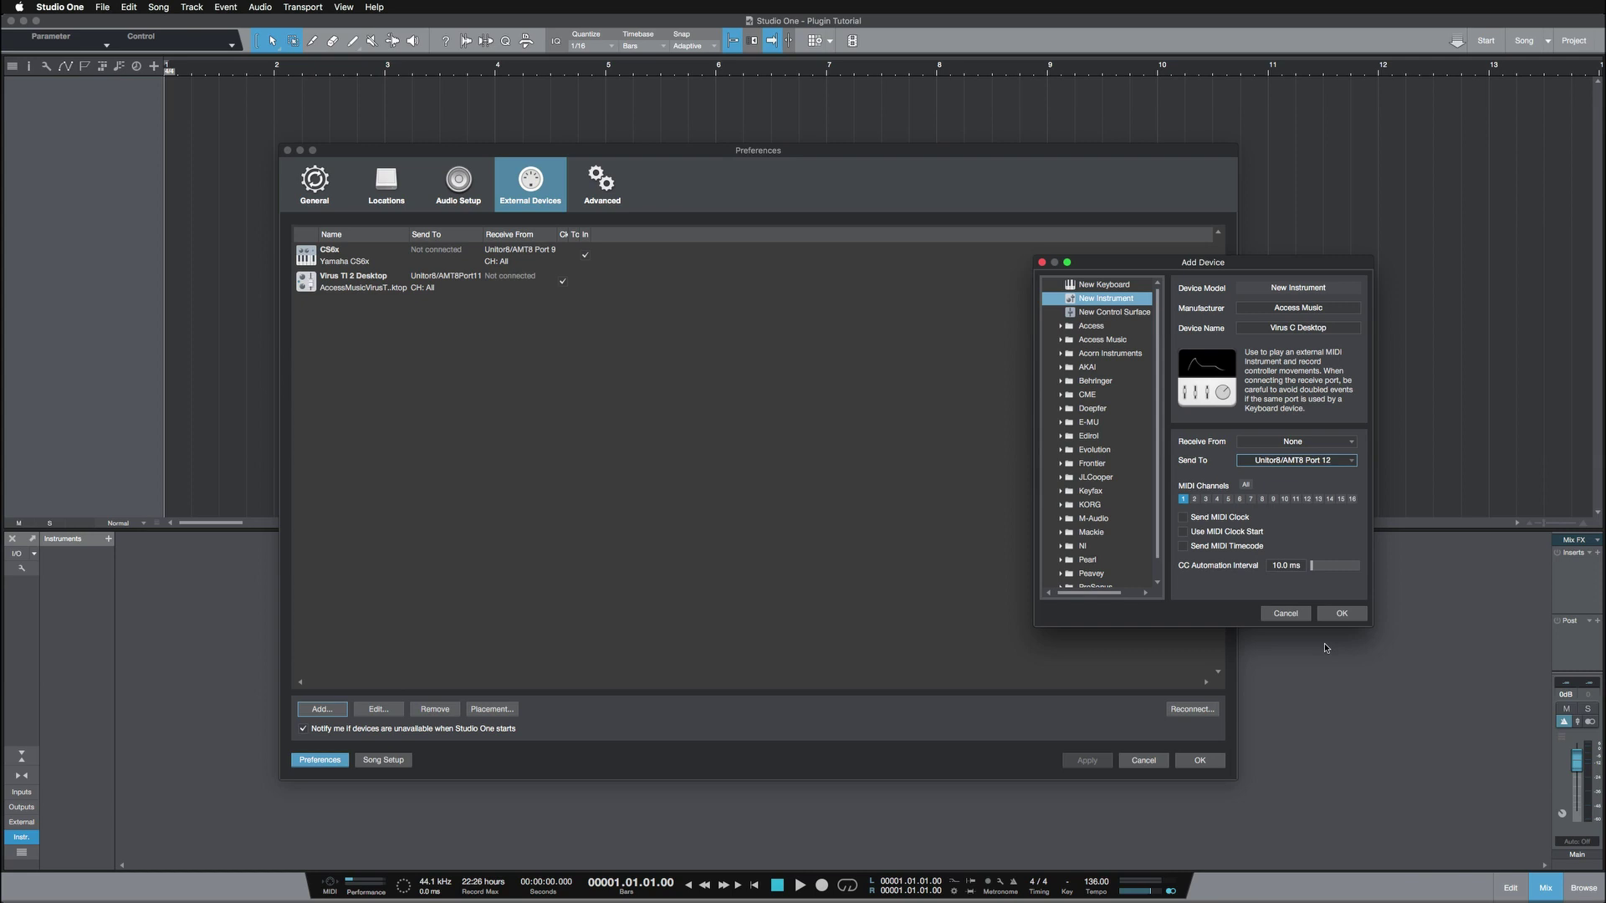
{"action": "left_click", "coordinate": [1246, 484]}
{"action": "left_click", "coordinate": [1212, 519]}
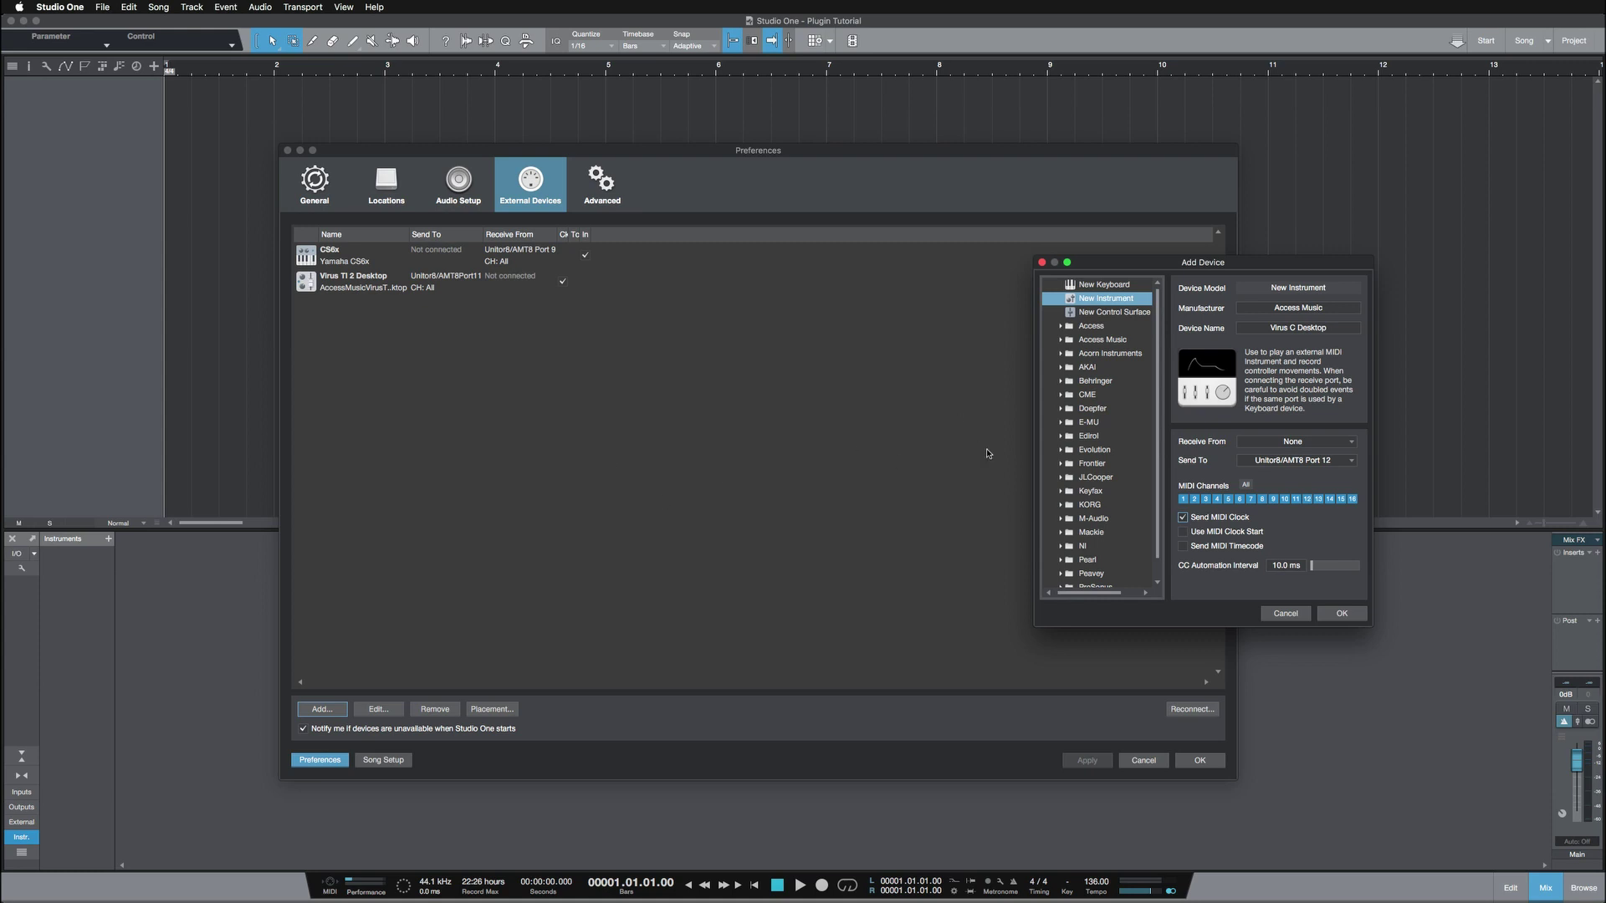
{"action": "left_click", "coordinate": [1342, 614]}
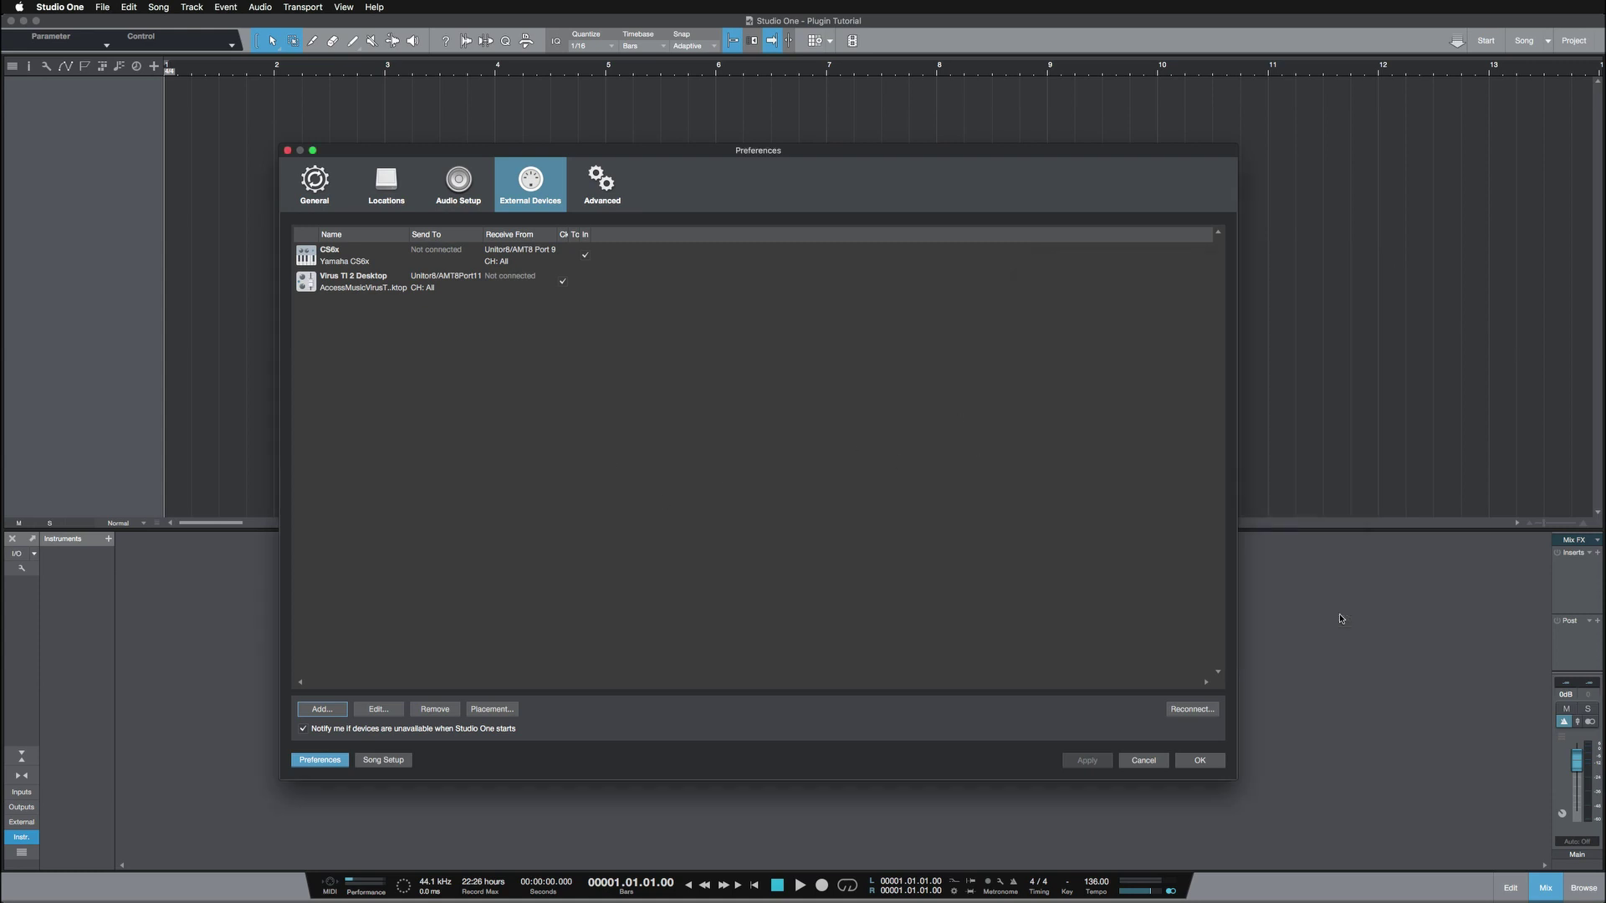
Step: Review the Virus TI 2, Virus C and CS6x device port settings, then close Preferences with OK
{"action": "left_click", "coordinate": [350, 285]}
{"action": "left_click", "coordinate": [350, 306]}
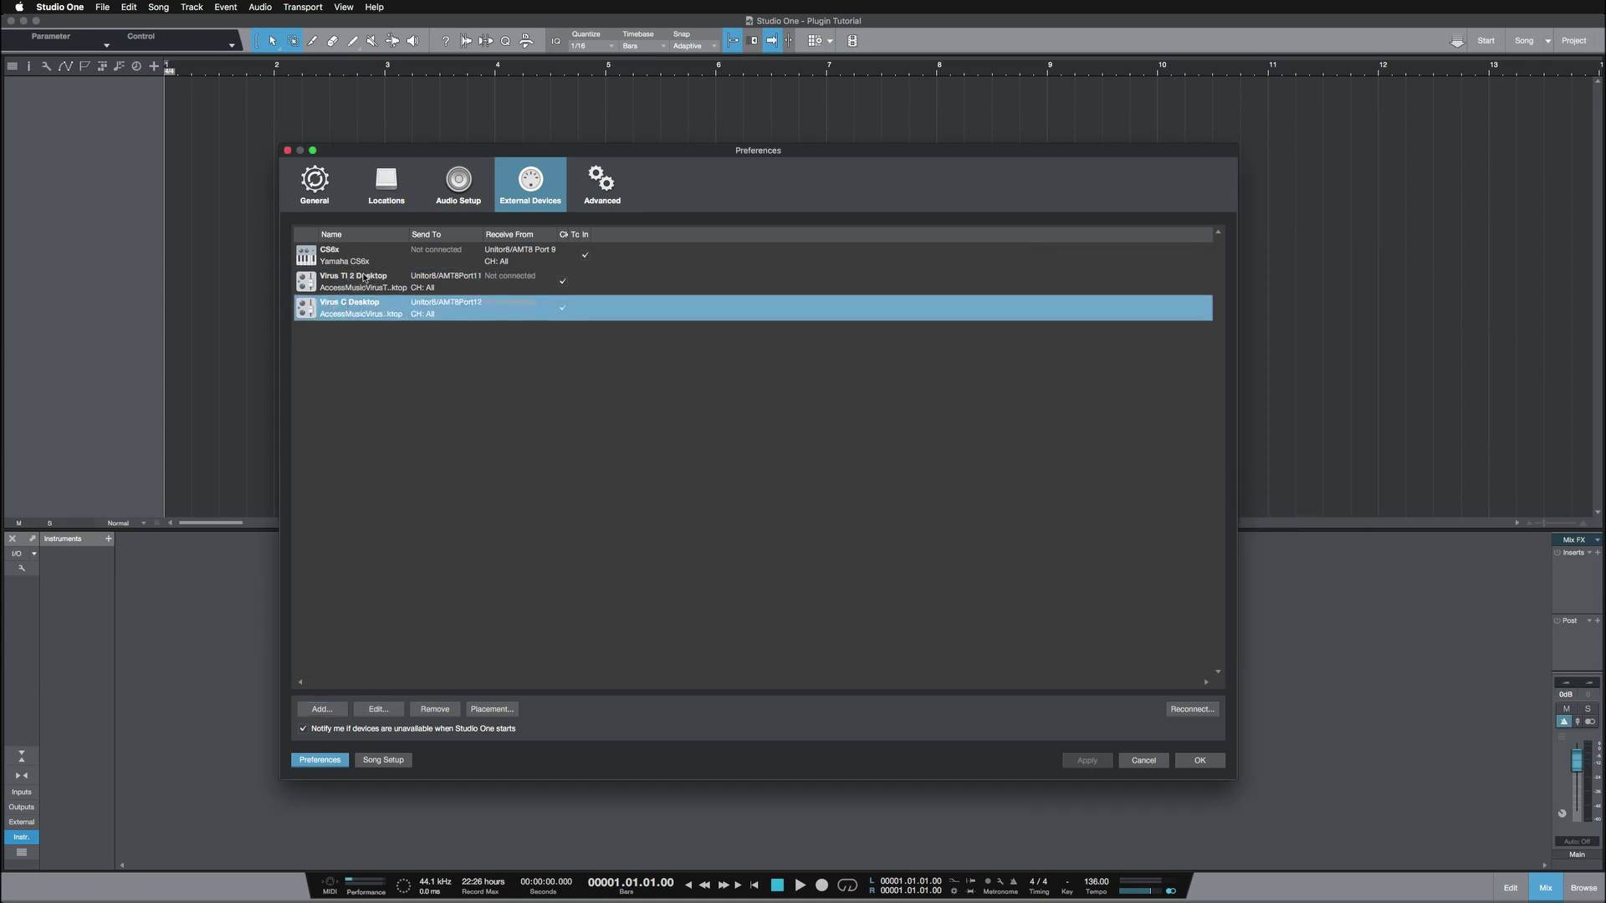
{"action": "left_click", "coordinate": [364, 278]}
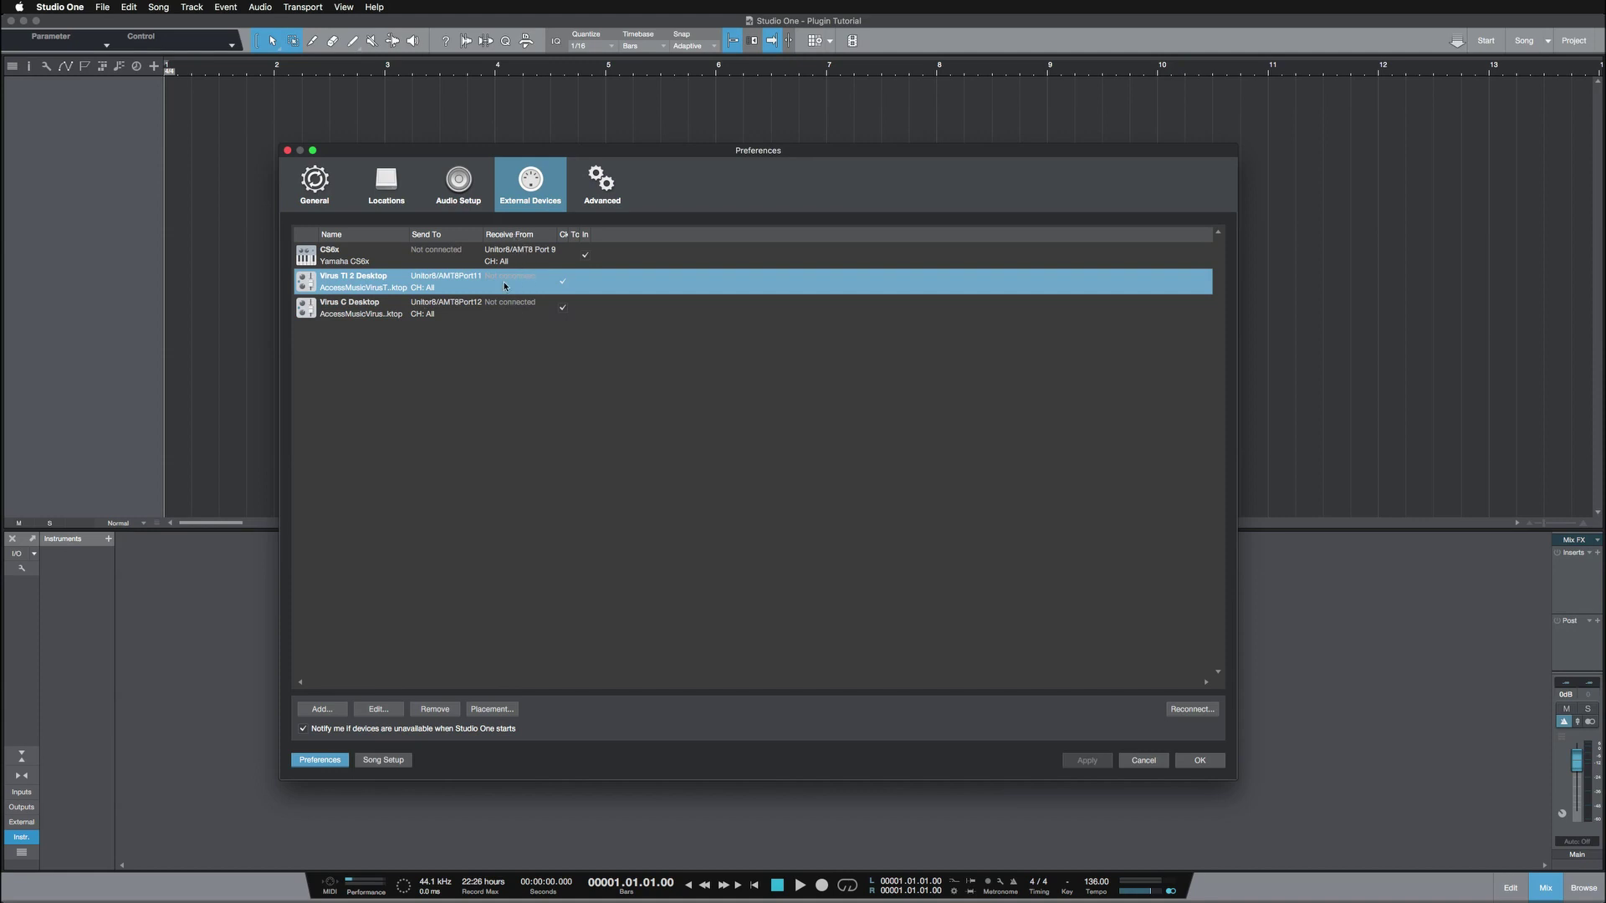
{"action": "left_click", "coordinate": [513, 306]}
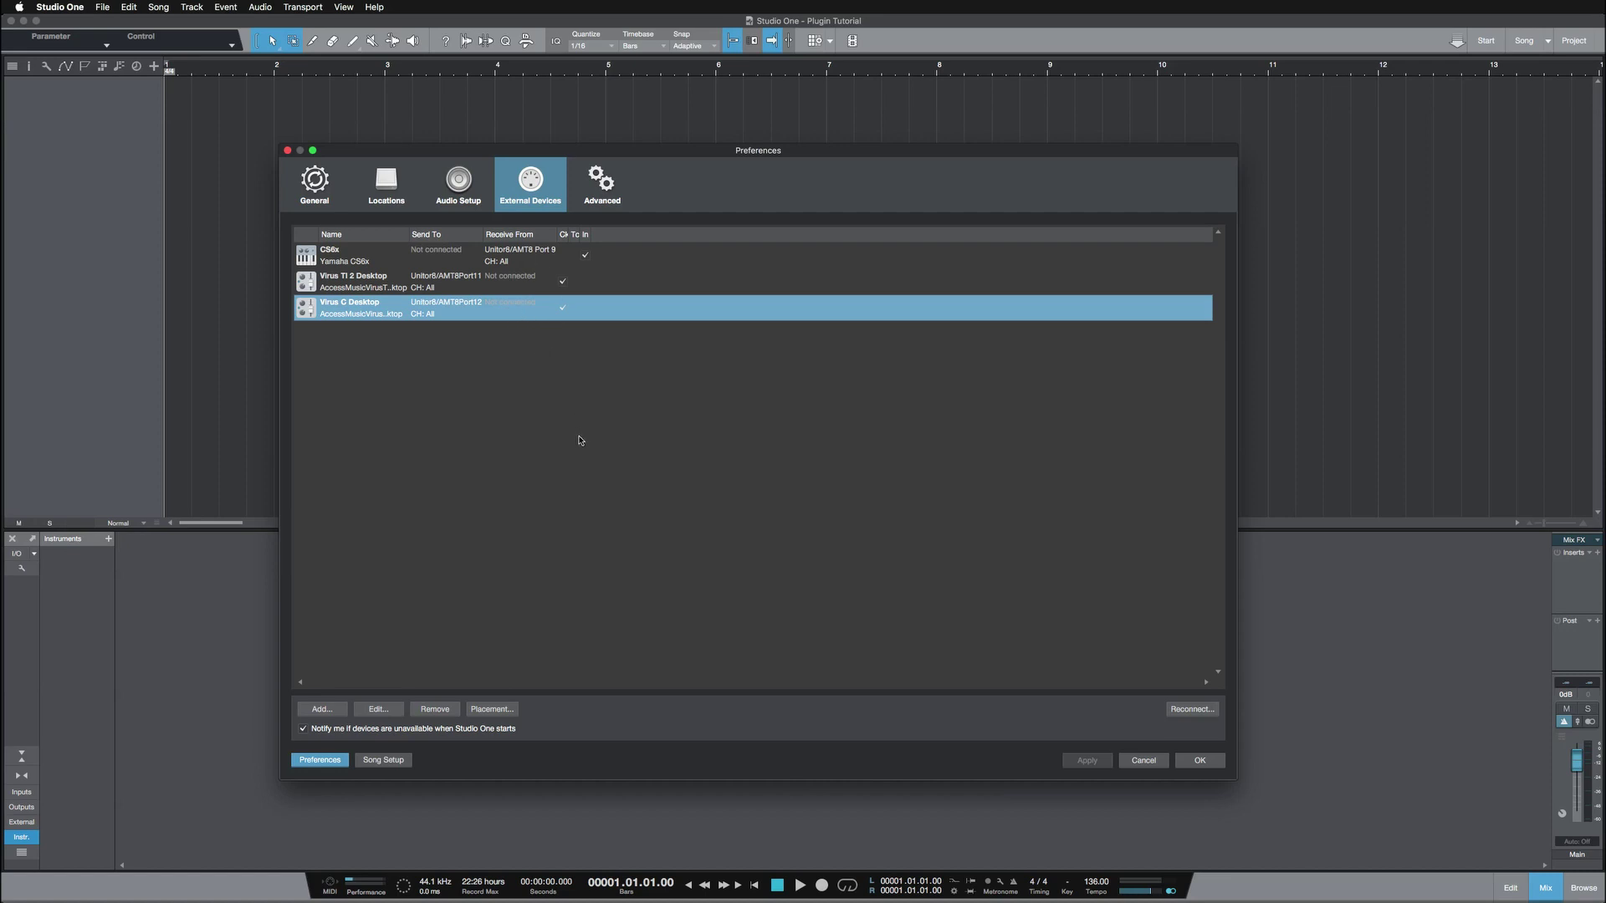
{"action": "left_click", "coordinate": [494, 258]}
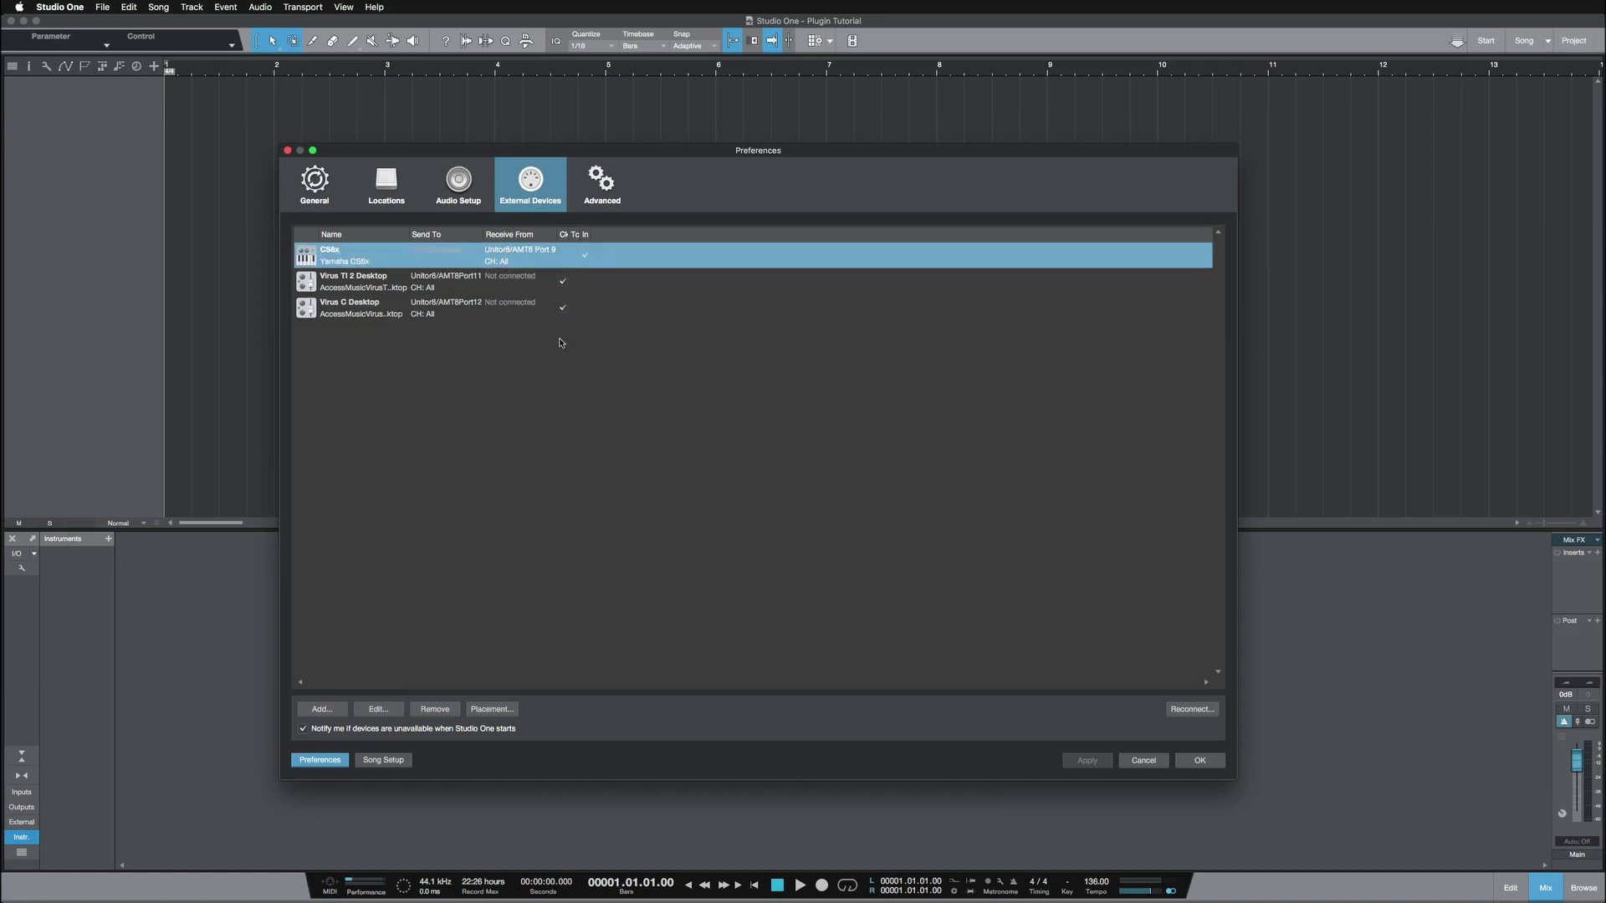
{"action": "left_click", "coordinate": [1209, 762]}
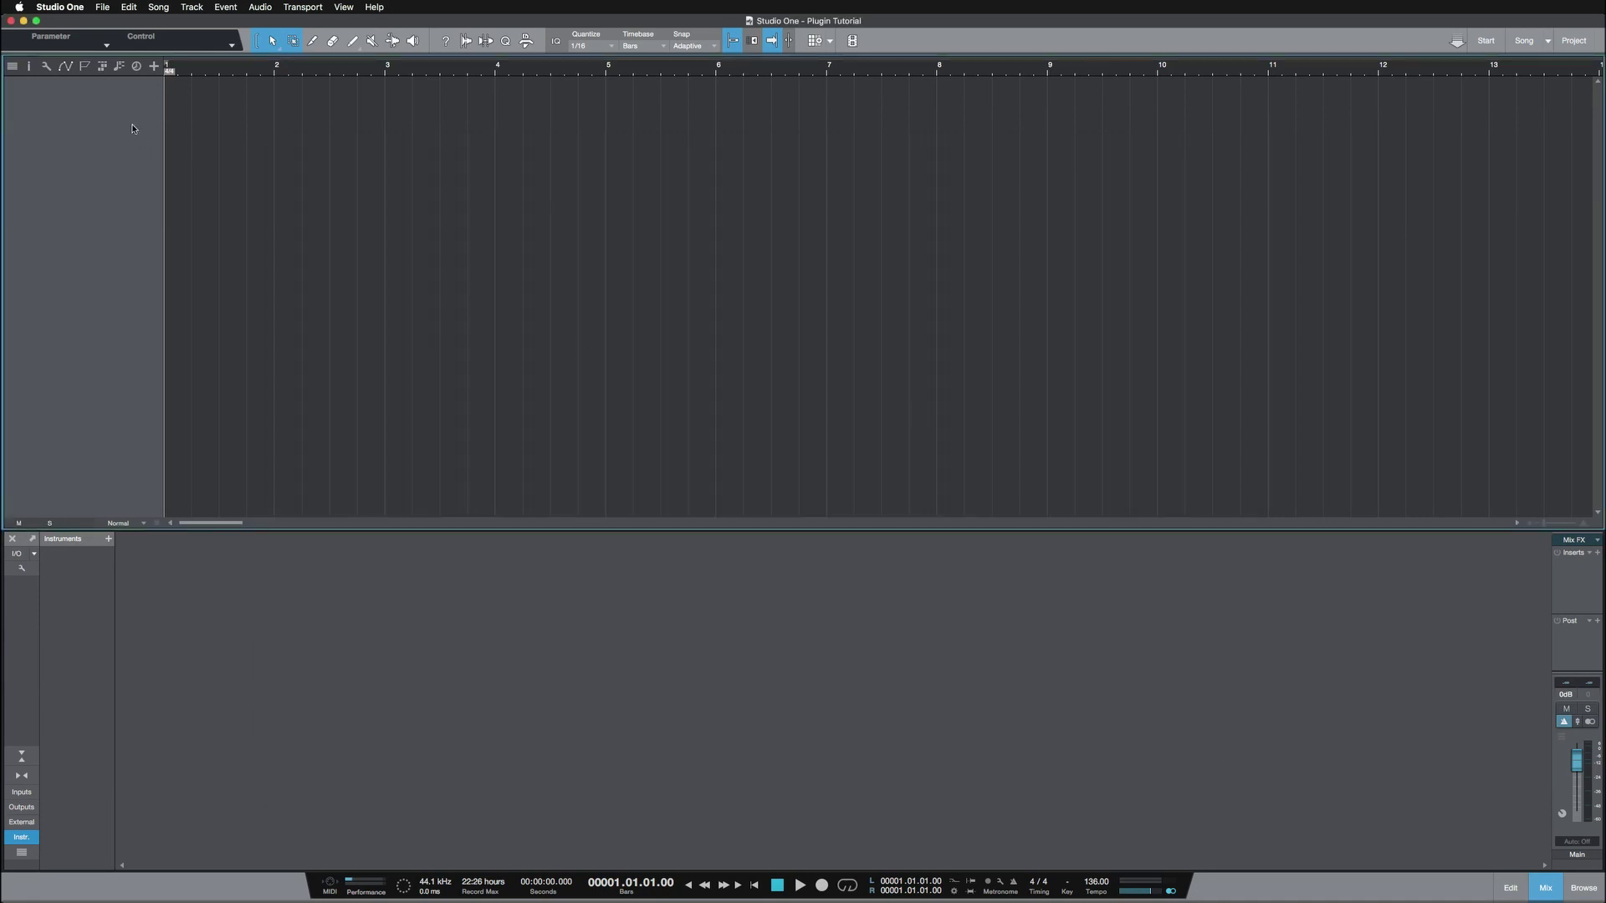
Step: Set Add Tracks to 3 audio tracks named 'VirusTI Audio' with input VirusTI 1/2
{"action": "left_click", "coordinate": [154, 67]}
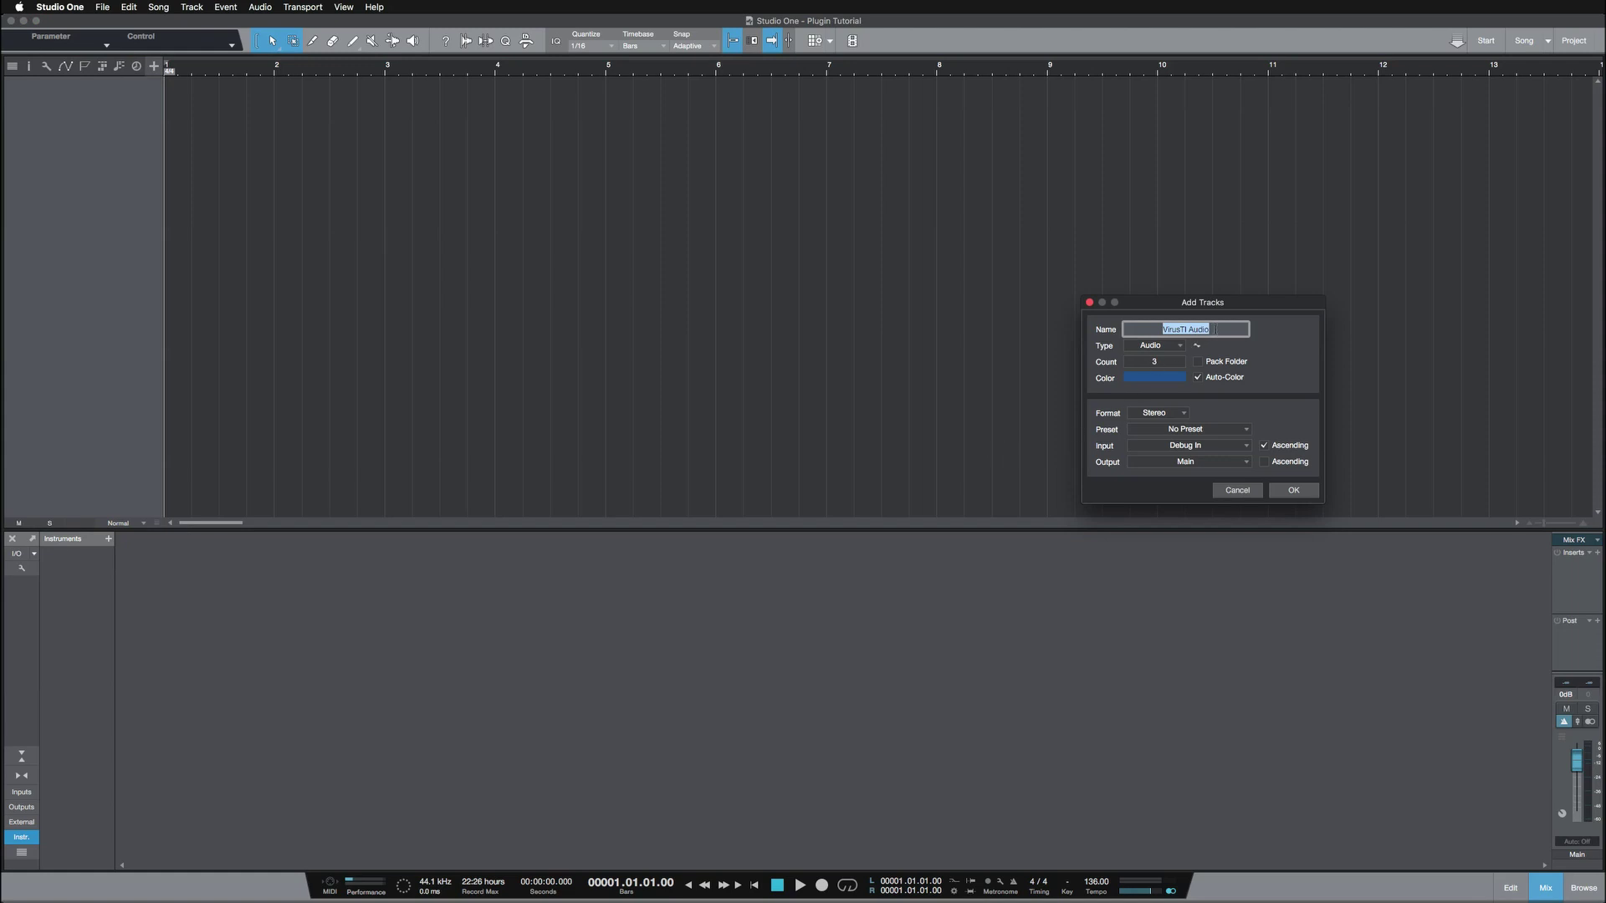
{"action": "key", "text": "Right"}
{"action": "key", "text": "Tab"}
{"action": "left_click", "coordinate": [1187, 328]}
{"action": "left_click", "coordinate": [1210, 329]}
{"action": "left_click", "coordinate": [1199, 449]}
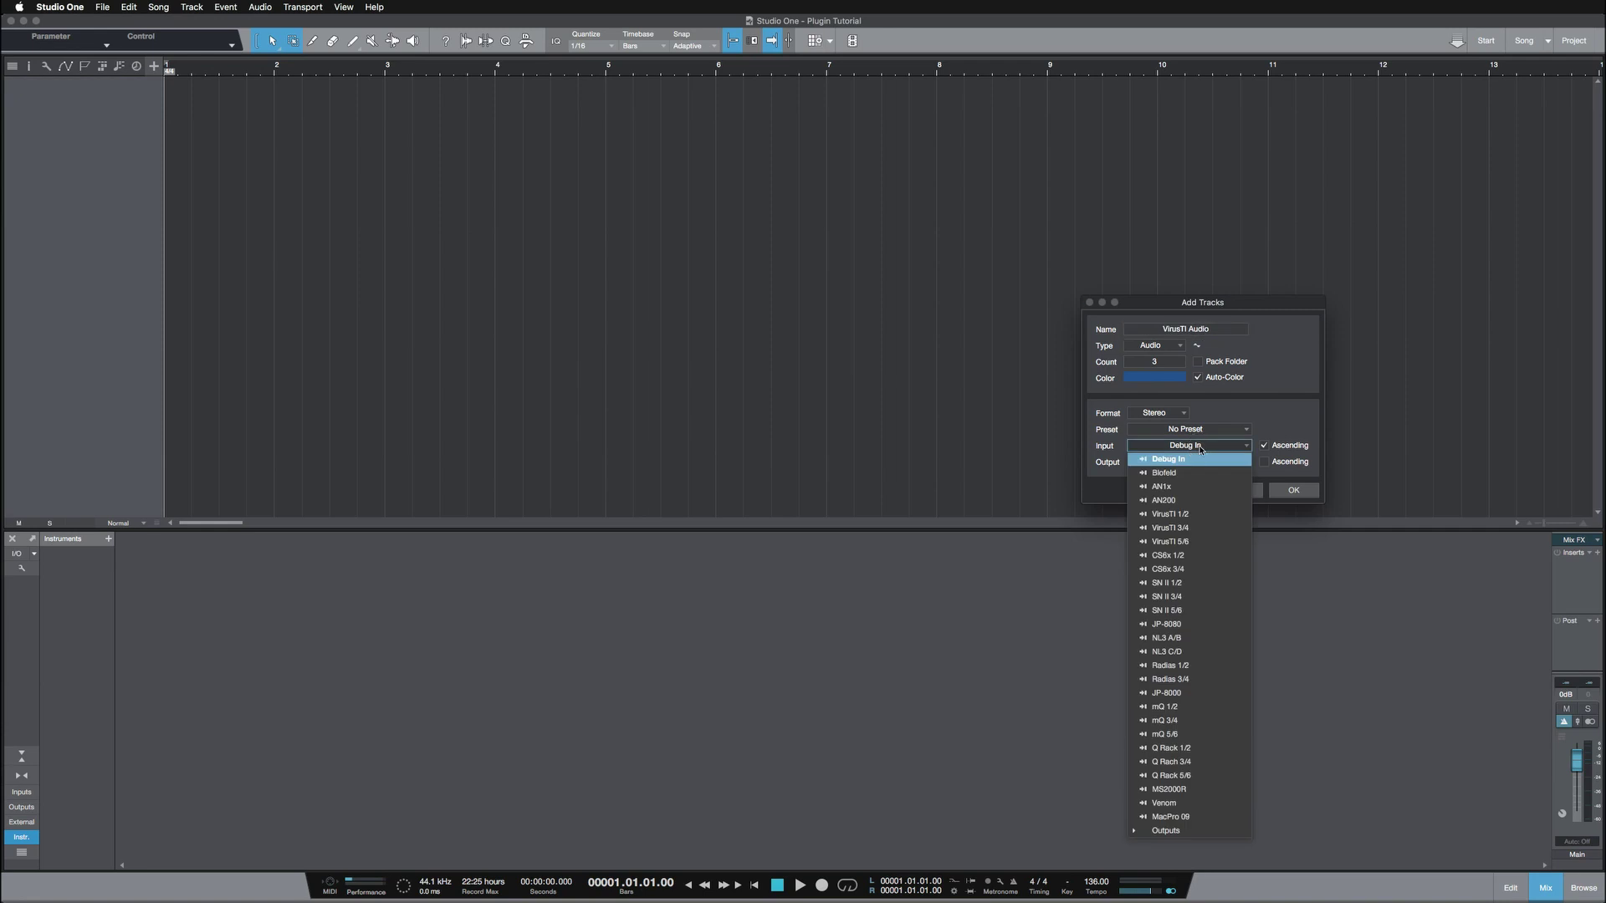
{"action": "left_click", "coordinate": [1174, 515]}
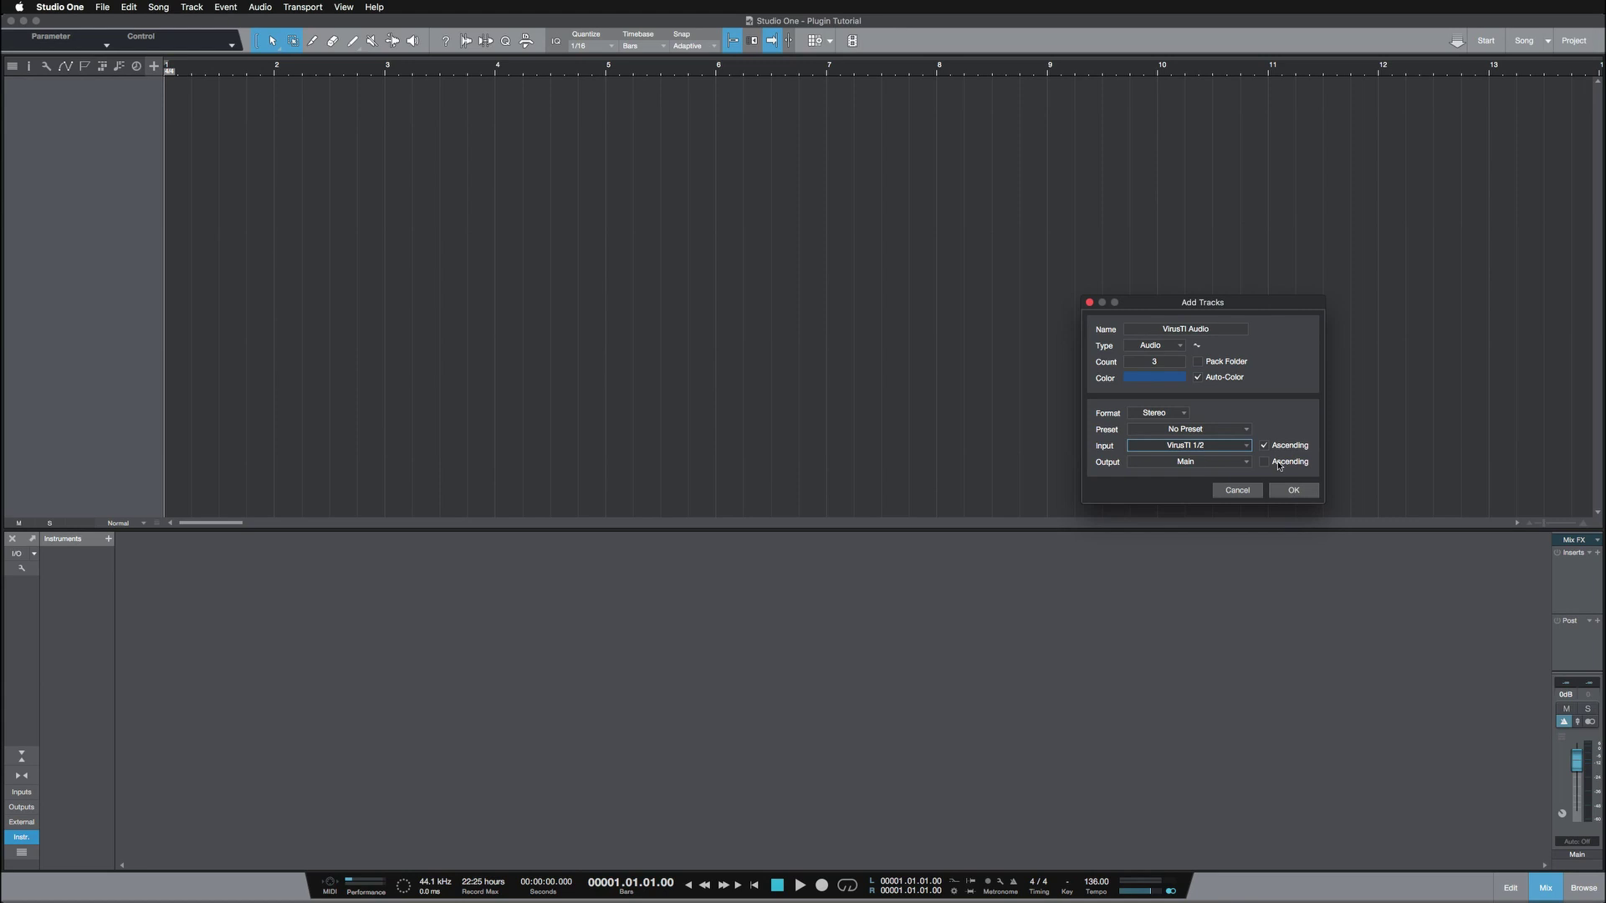
Step: Create the VirusTI Audio tracks and check their inputs VirusTI 1/2, 3/4 and 5/6
{"action": "left_click", "coordinate": [1295, 490]}
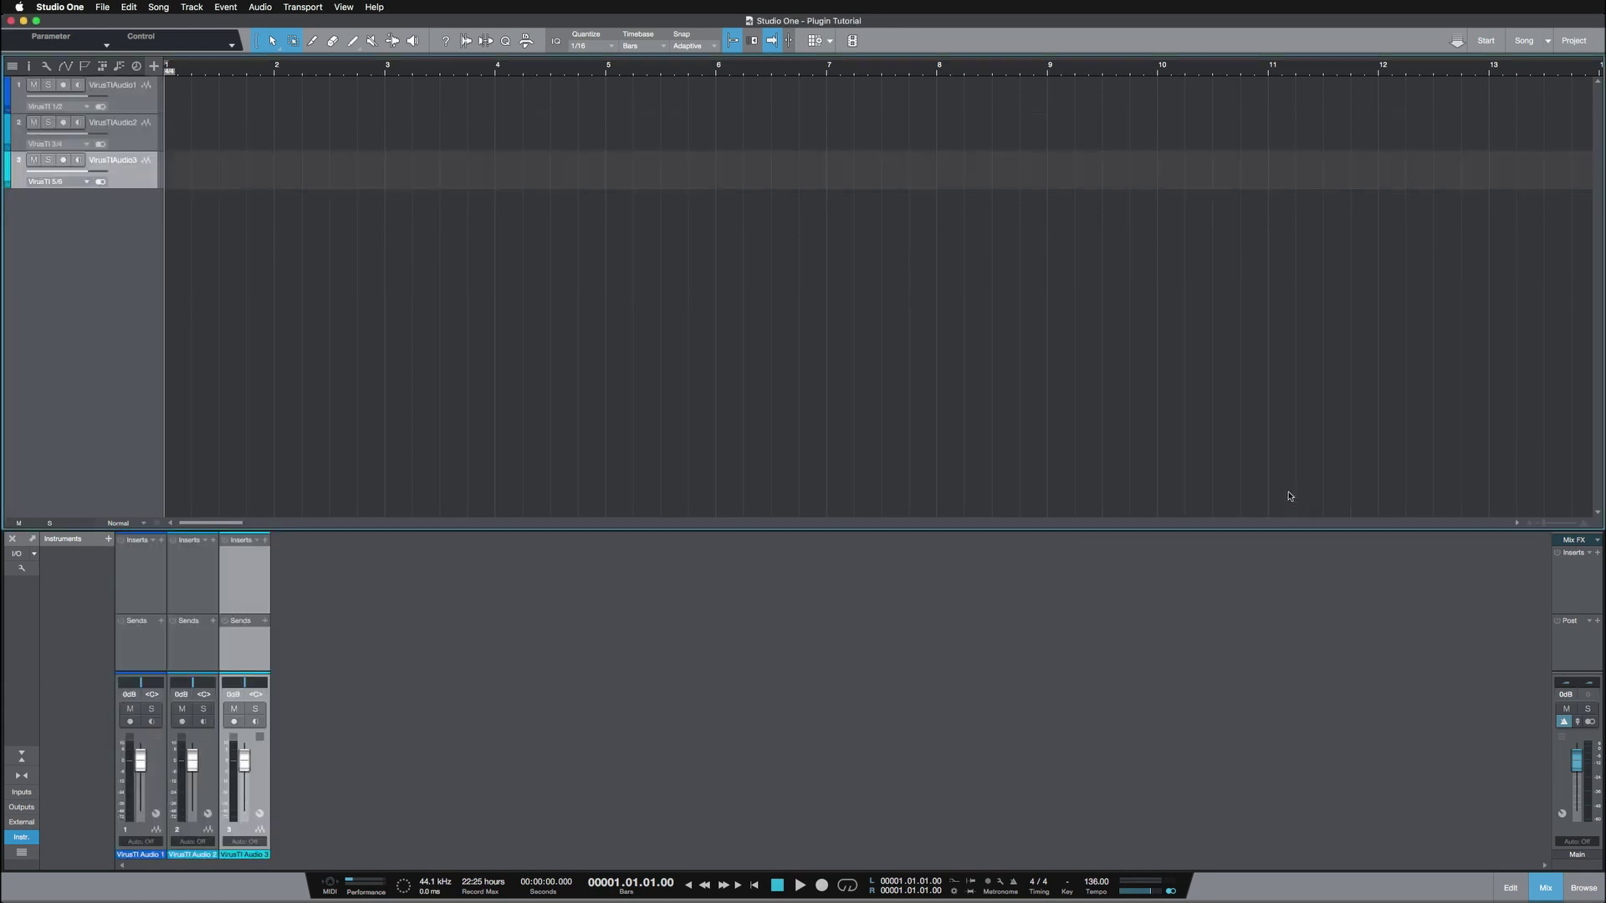
{"action": "left_click", "coordinate": [125, 100]}
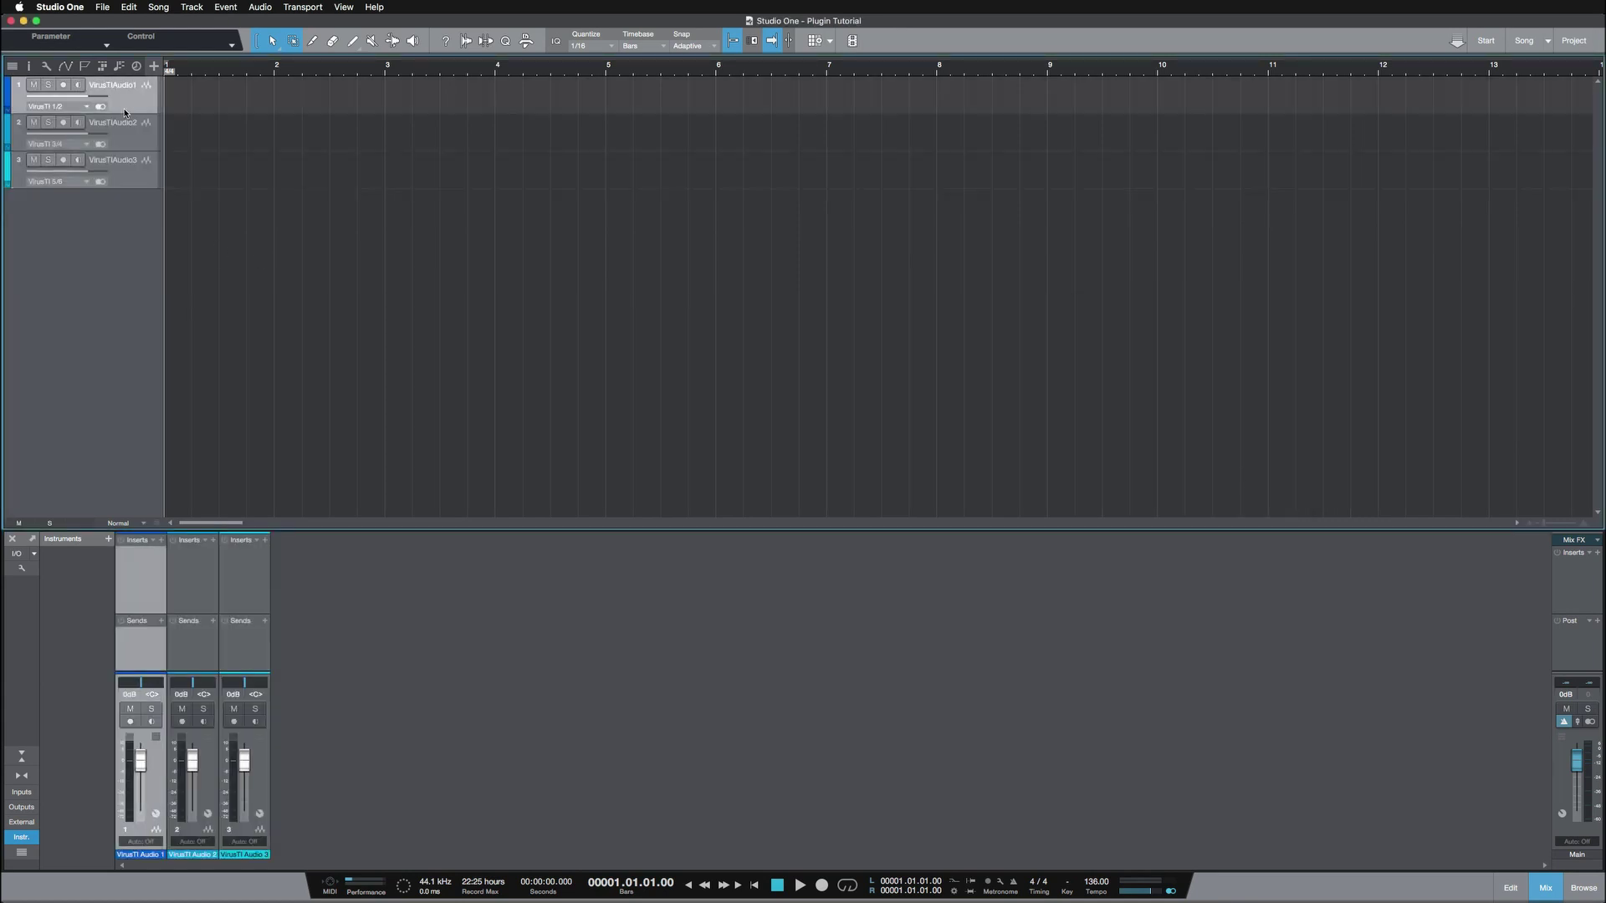
{"action": "left_click", "coordinate": [128, 138]}
{"action": "left_click", "coordinate": [123, 175]}
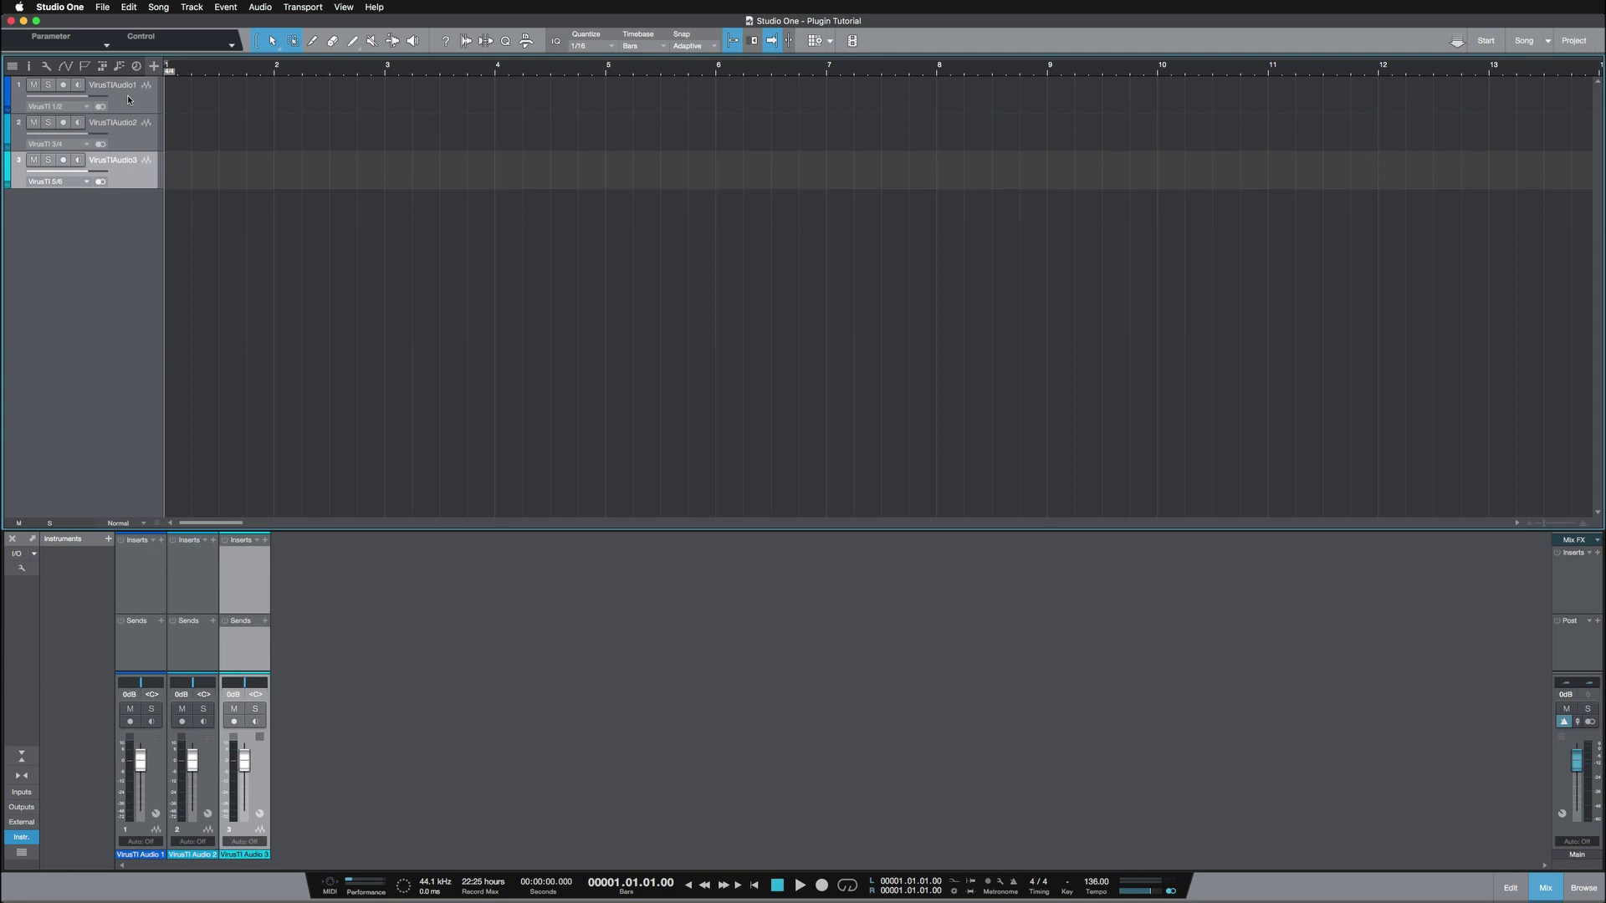
{"action": "left_click", "coordinate": [127, 99]}
{"action": "left_click", "coordinate": [128, 138]}
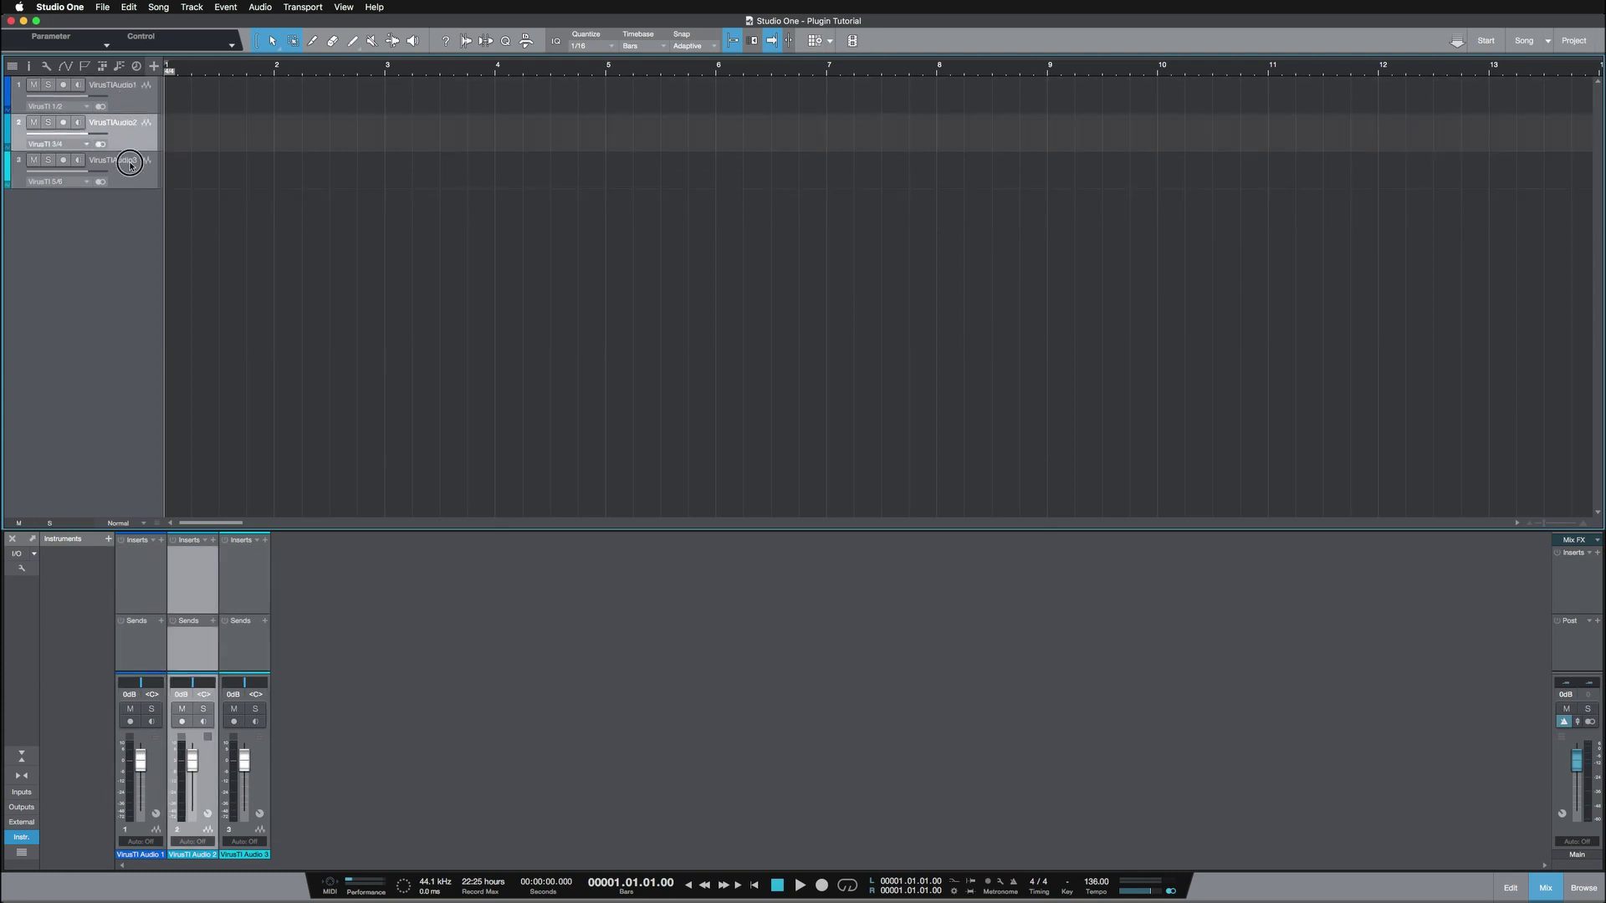
{"action": "left_click", "coordinate": [128, 175]}
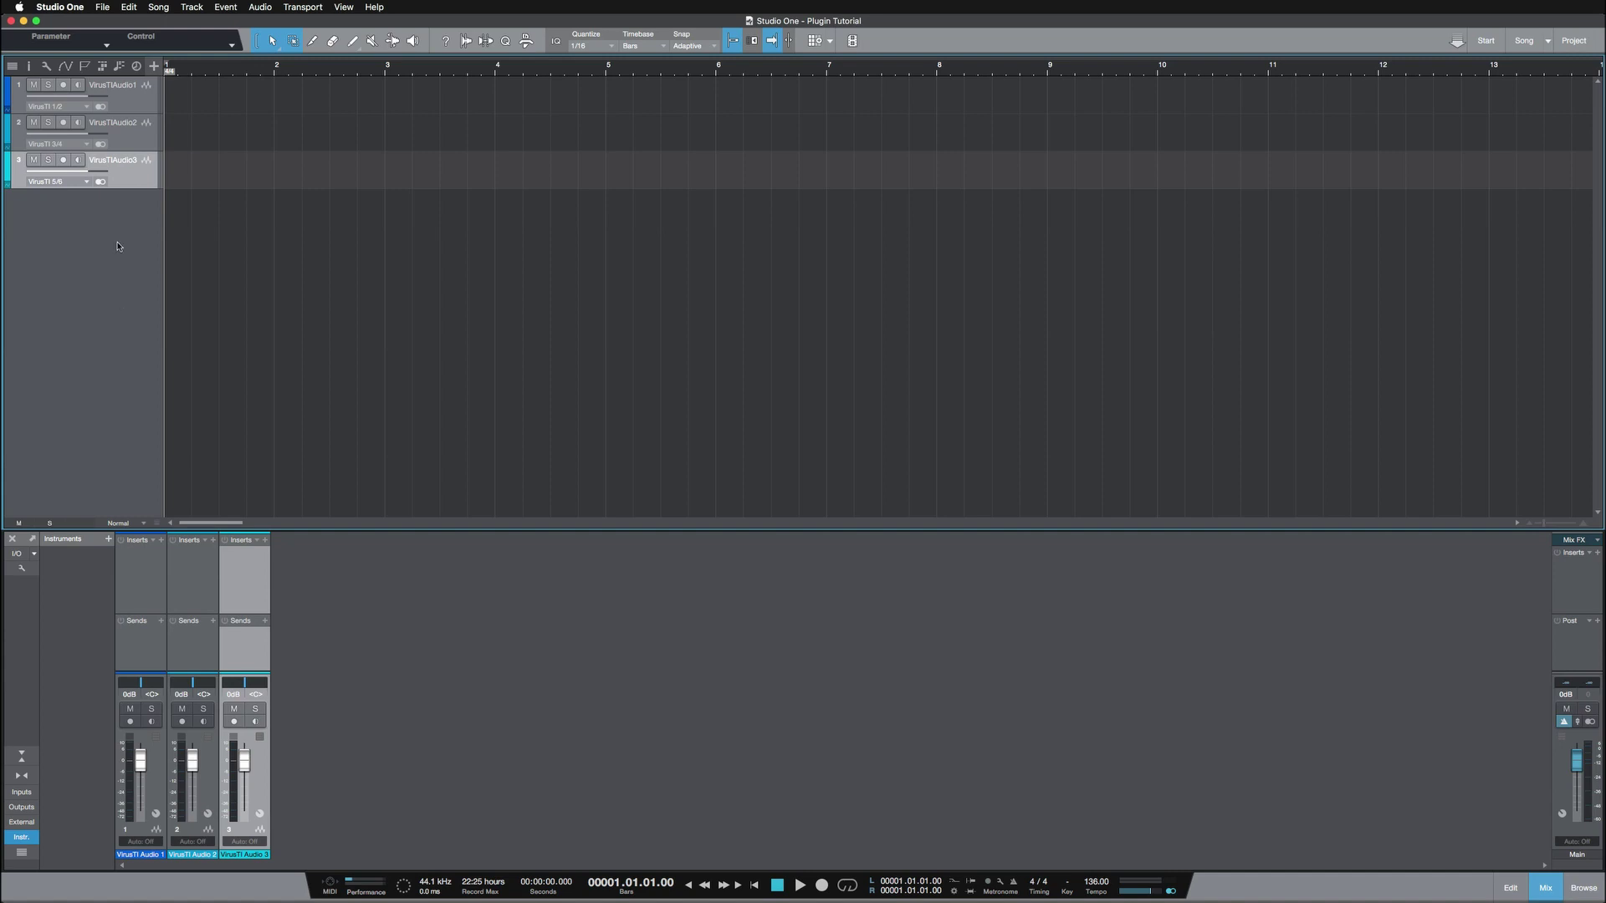
Step: Turn on input monitoring for VirusTI Audio tracks 1, 2 and 3
{"action": "left_click", "coordinate": [78, 85]}
{"action": "left_click", "coordinate": [77, 123]}
{"action": "left_click", "coordinate": [78, 160]}
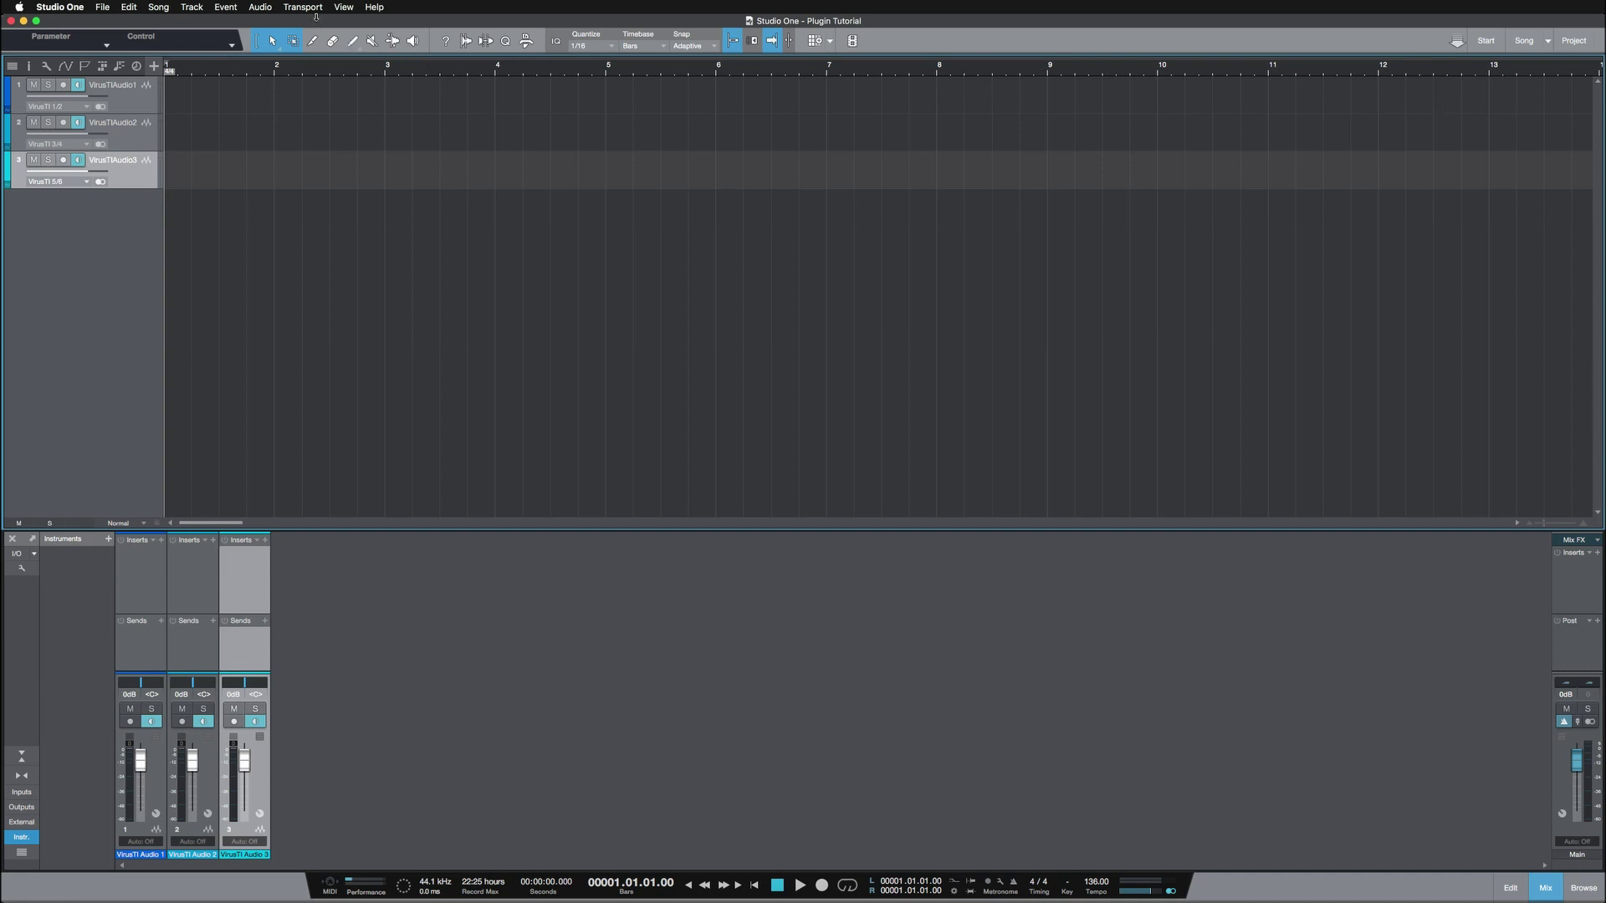
Step: Show the Instruments browser via the View menu and select VirusHC Editor
{"action": "left_click", "coordinate": [346, 9]}
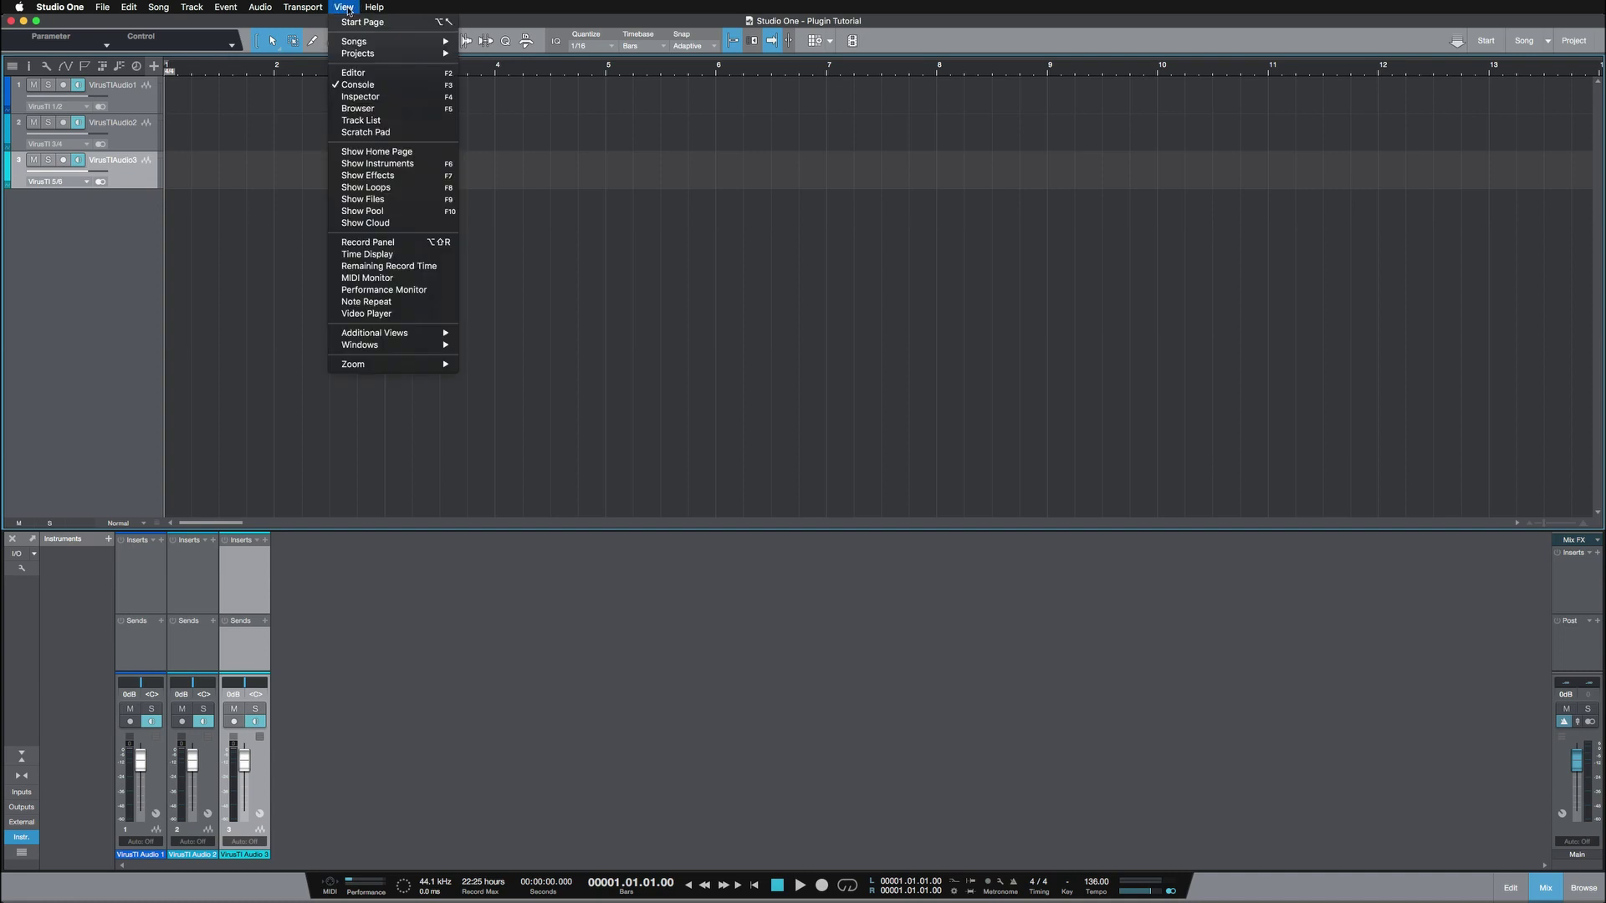
{"action": "left_click", "coordinate": [389, 165]}
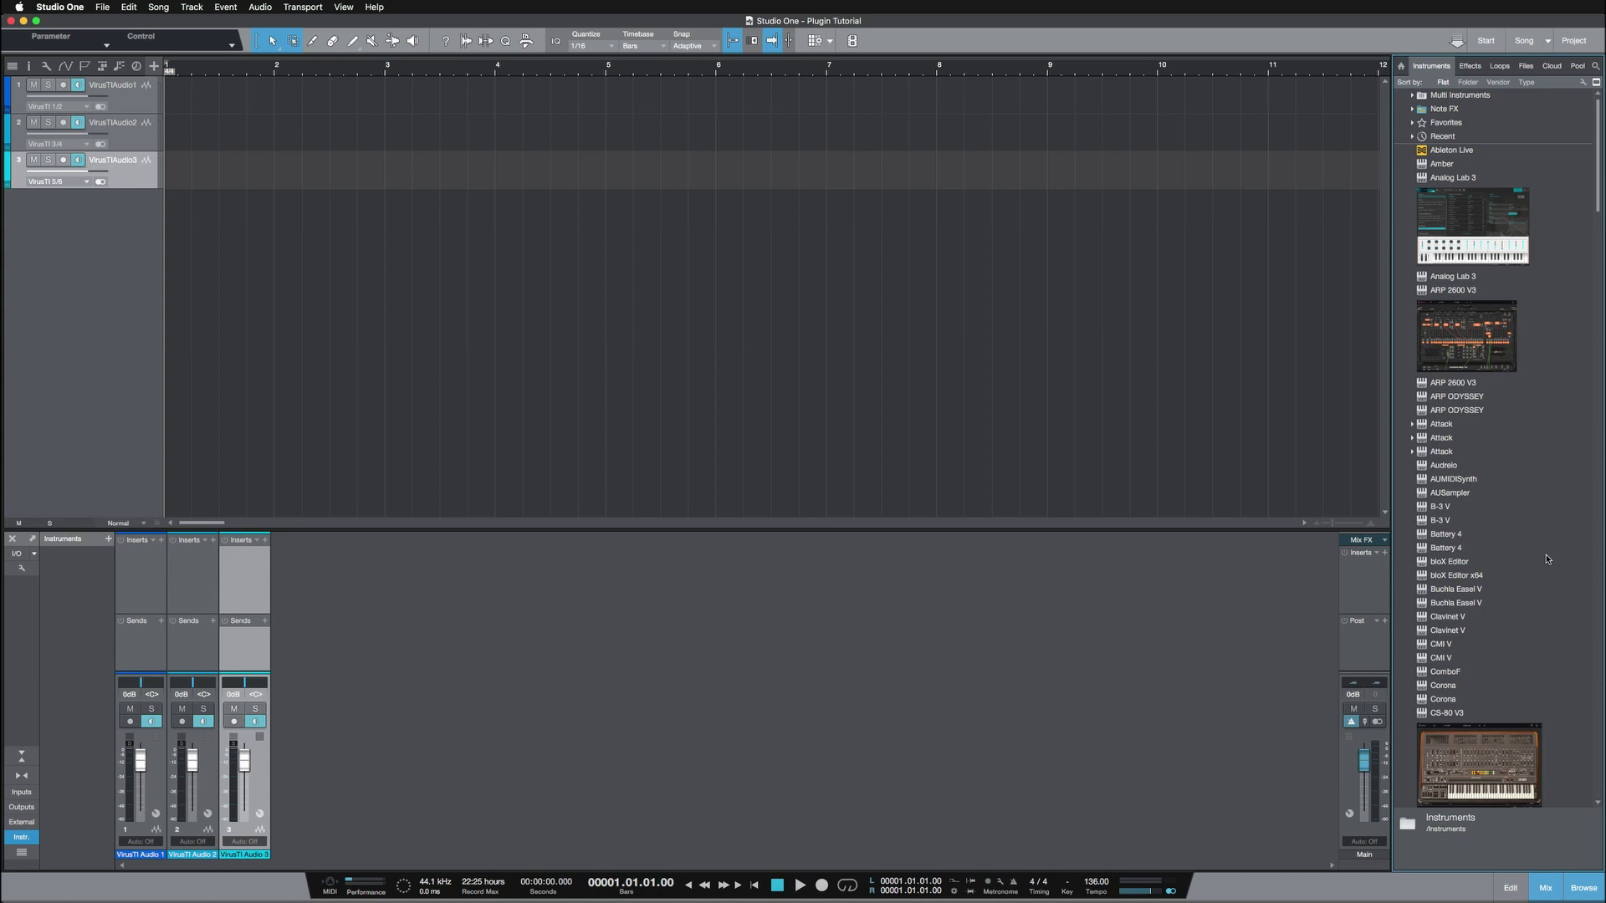
{"action": "scroll", "coordinate": [1547, 559], "scroll_direction": "down", "scroll_amount": 15}
{"action": "scroll", "coordinate": [1546, 559], "scroll_direction": "down", "scroll_amount": 15}
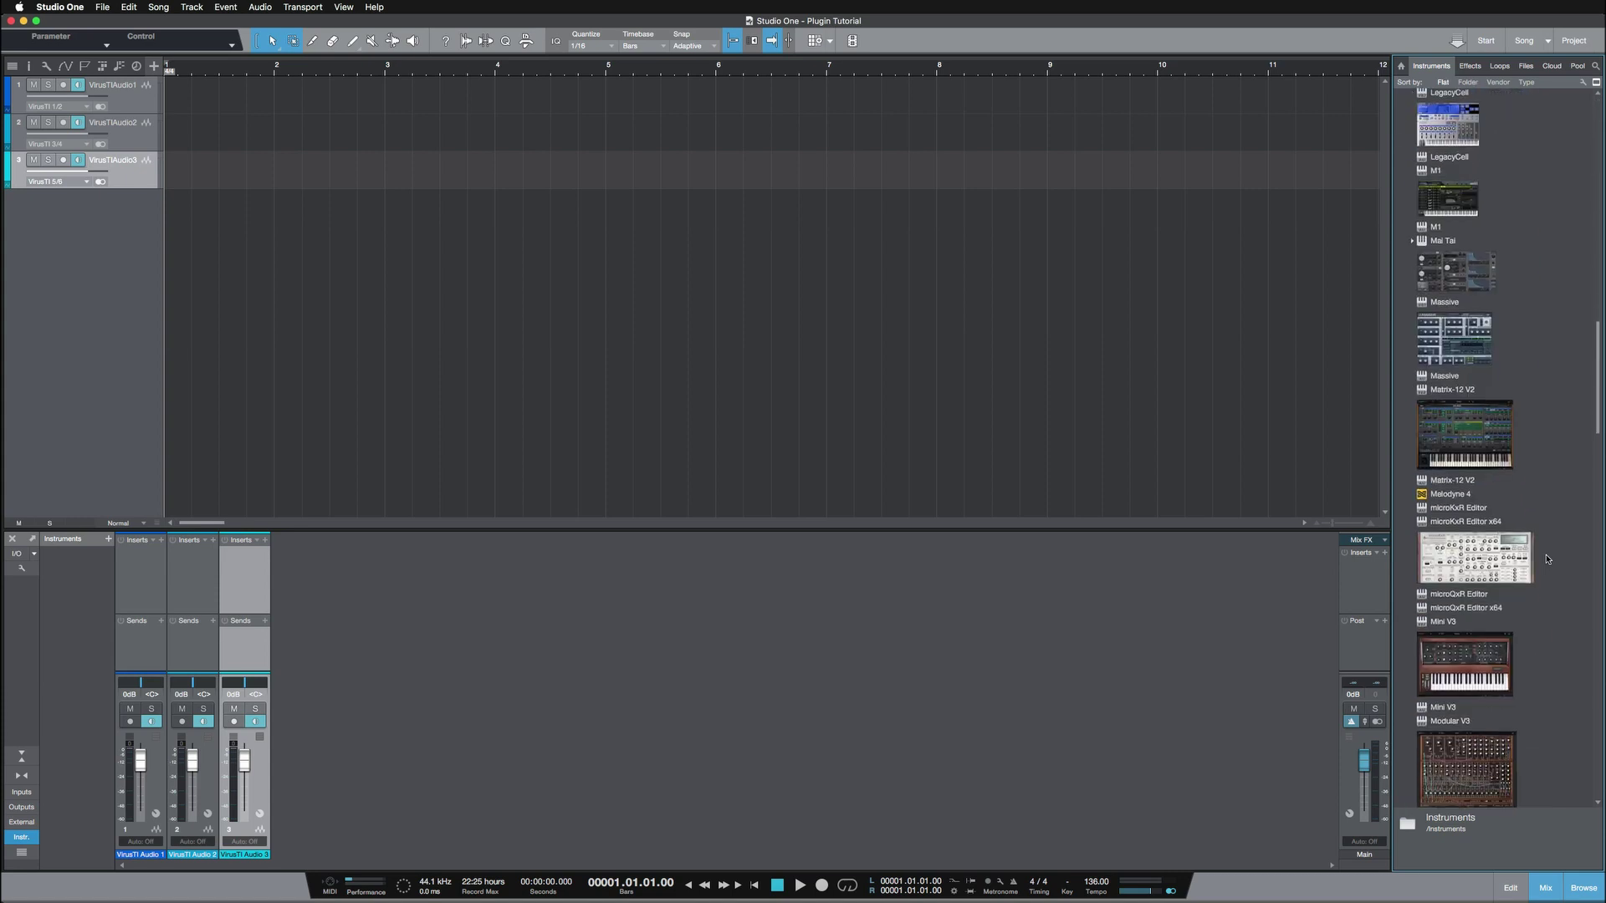
{"action": "scroll", "coordinate": [1546, 559], "scroll_direction": "up", "scroll_amount": 5}
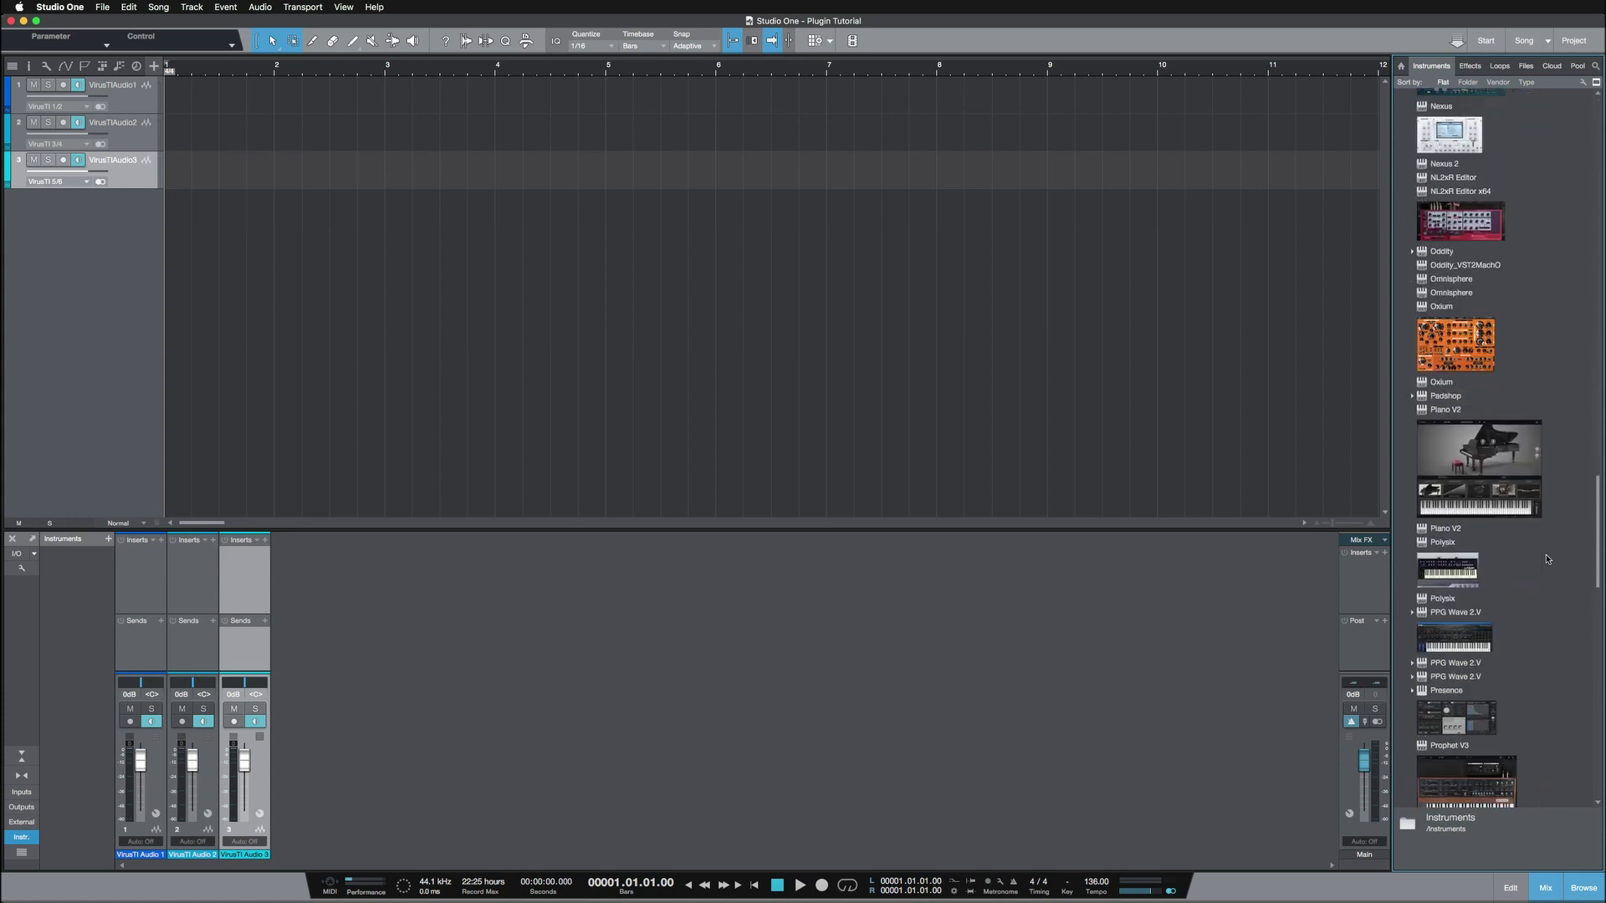
{"action": "scroll", "coordinate": [1547, 559], "scroll_direction": "down", "scroll_amount": 5}
{"action": "left_click_drag", "start_coordinate": [1598, 566], "coordinate": [1583, 710]}
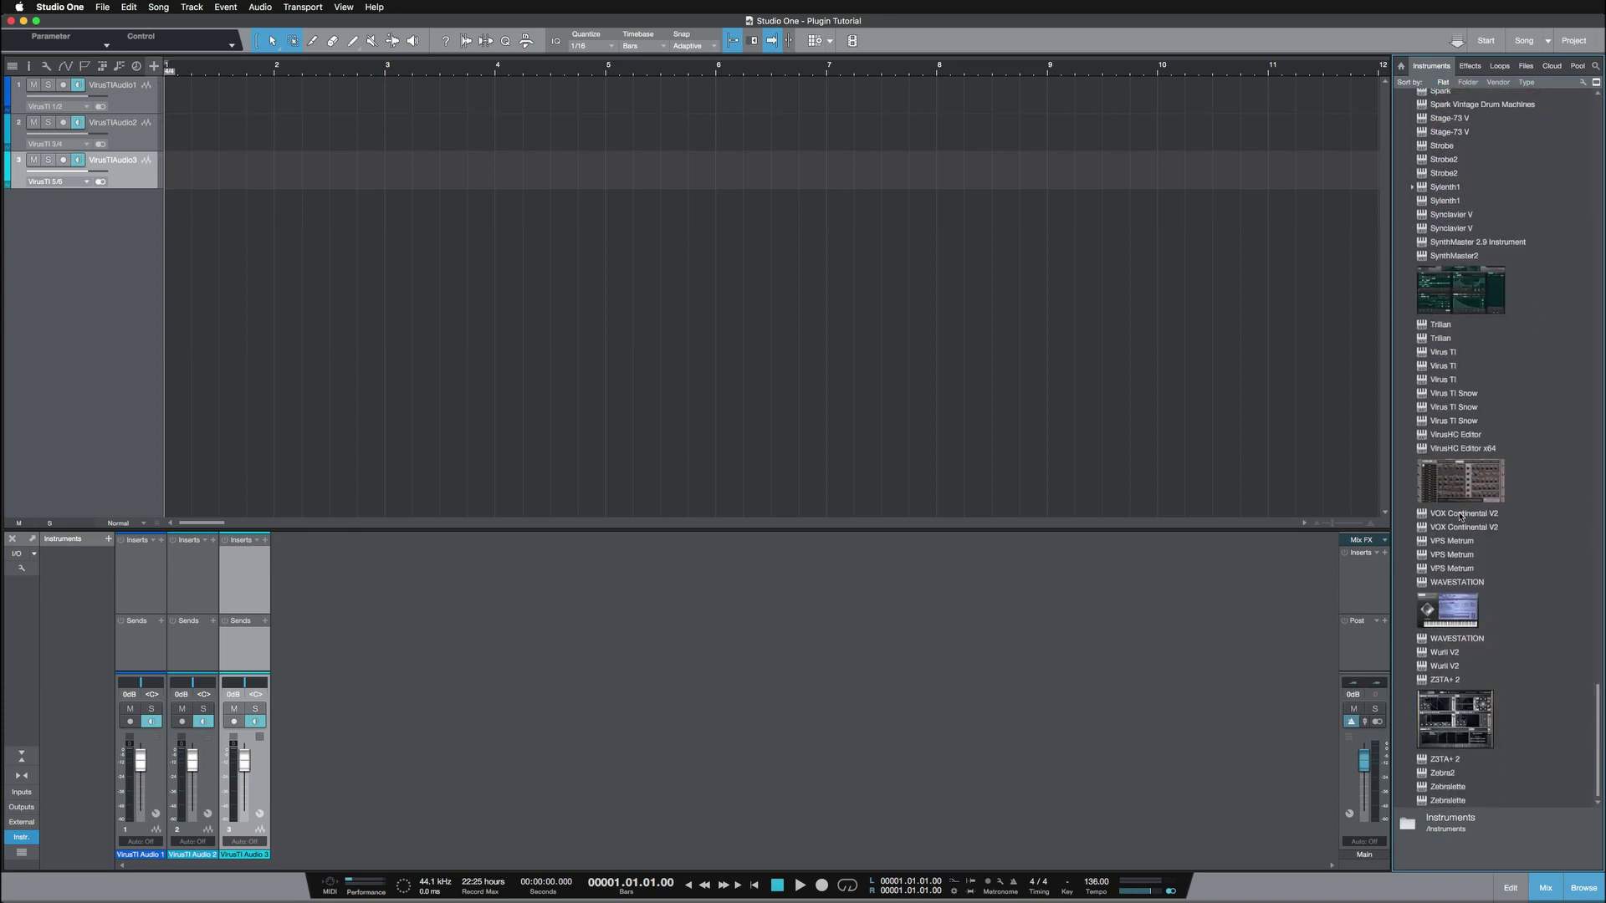
{"action": "left_click", "coordinate": [1456, 436]}
Step: Add VirusHC Editor on a new instrument track and set its Virus model to Virus TI-range
{"action": "left_click_drag", "start_coordinate": [1459, 442], "coordinate": [114, 299]}
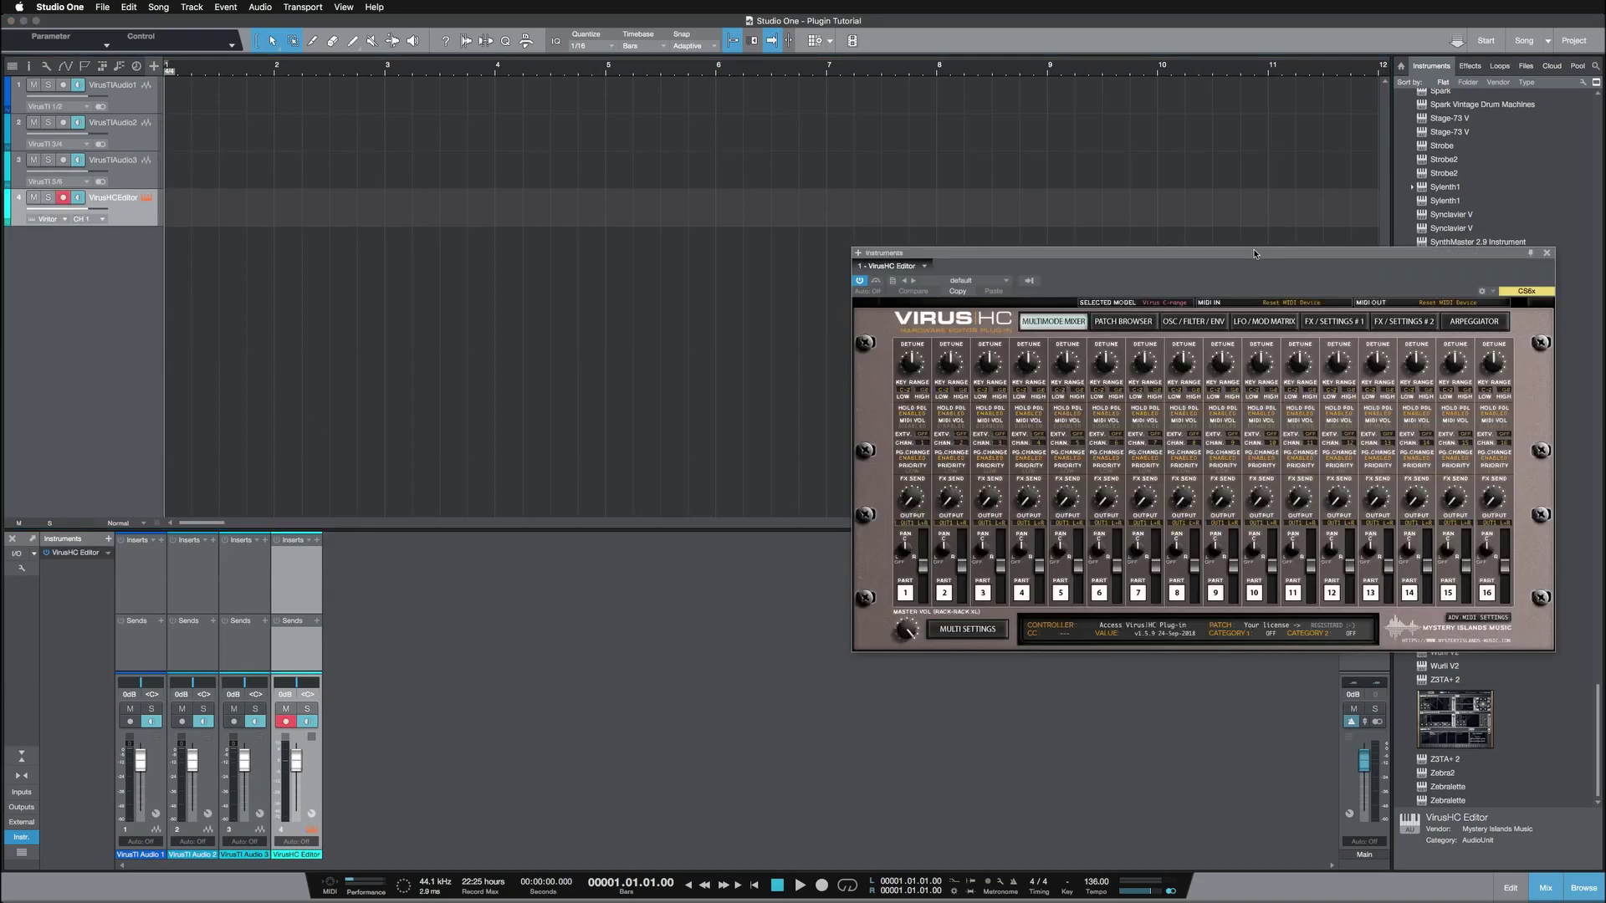
{"action": "left_click_drag", "start_coordinate": [1254, 253], "coordinate": [868, 293]}
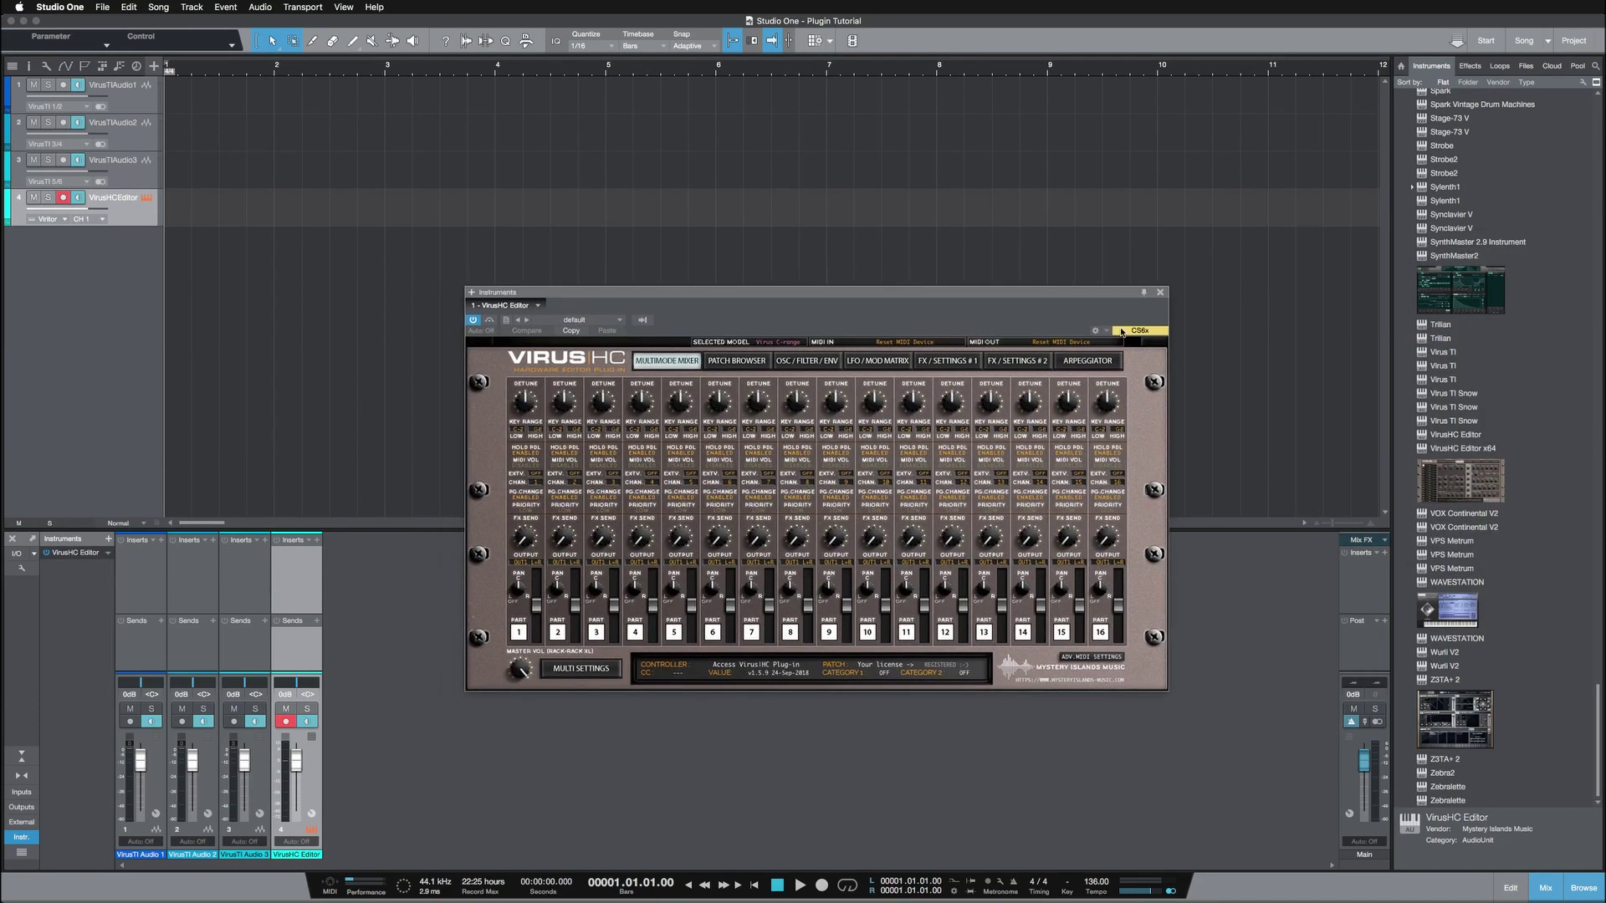
{"action": "left_click", "coordinate": [584, 675]}
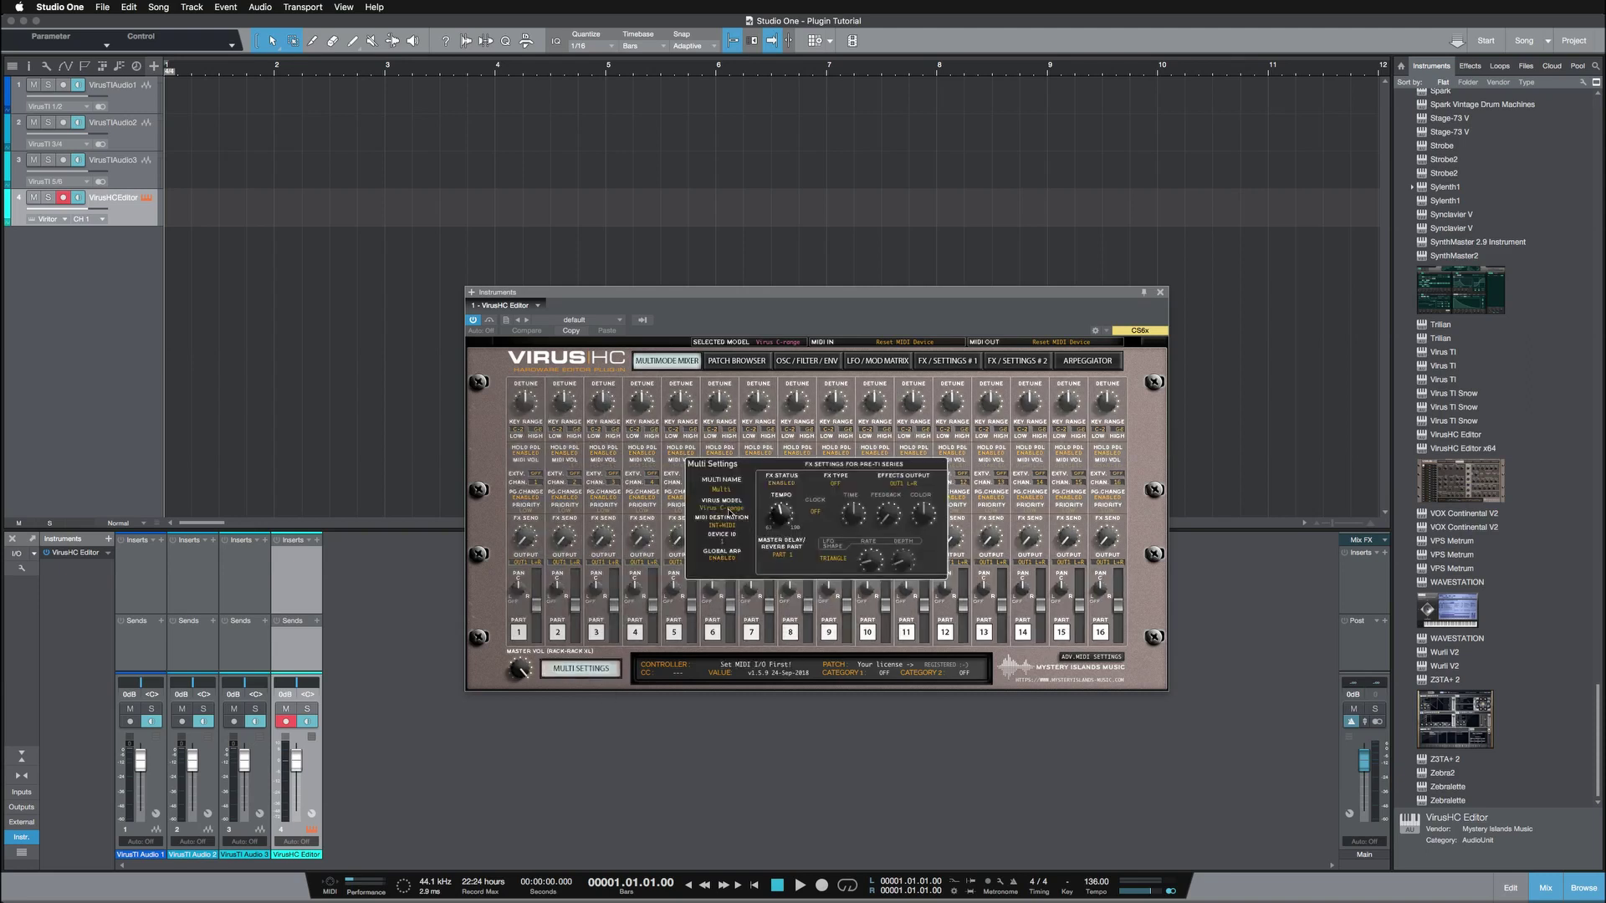
{"action": "left_click", "coordinate": [724, 508]}
{"action": "left_click", "coordinate": [738, 583]}
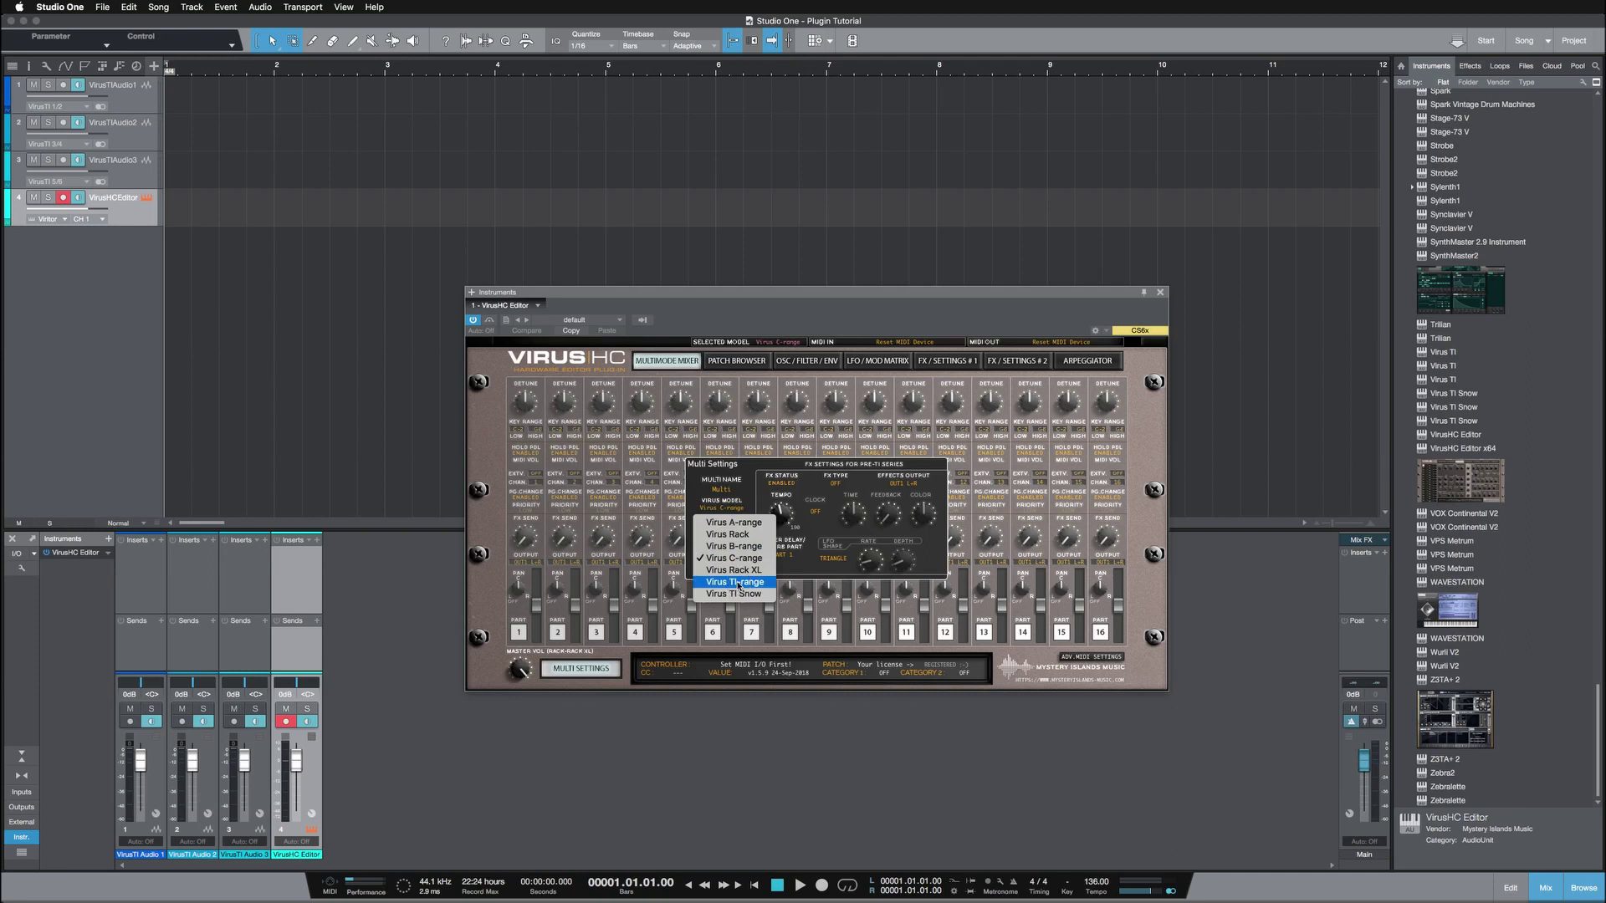
{"action": "left_click", "coordinate": [595, 673]}
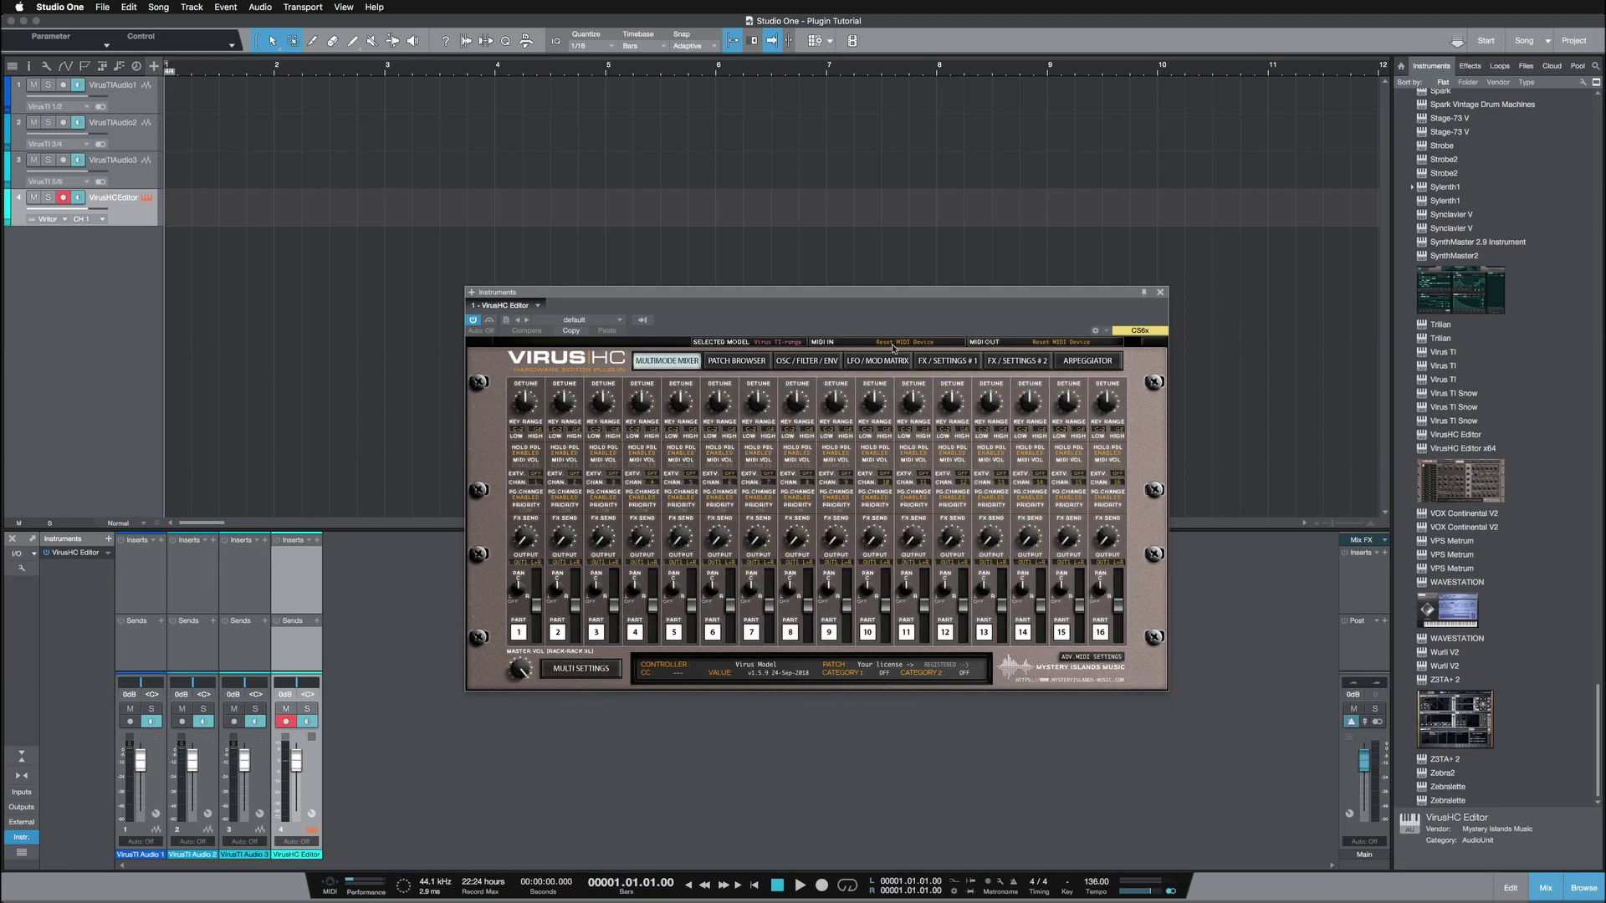
Step: Set the editor's MIDI IN and MIDI OUT both to Virus TI Desktop
{"action": "left_click", "coordinate": [894, 343]}
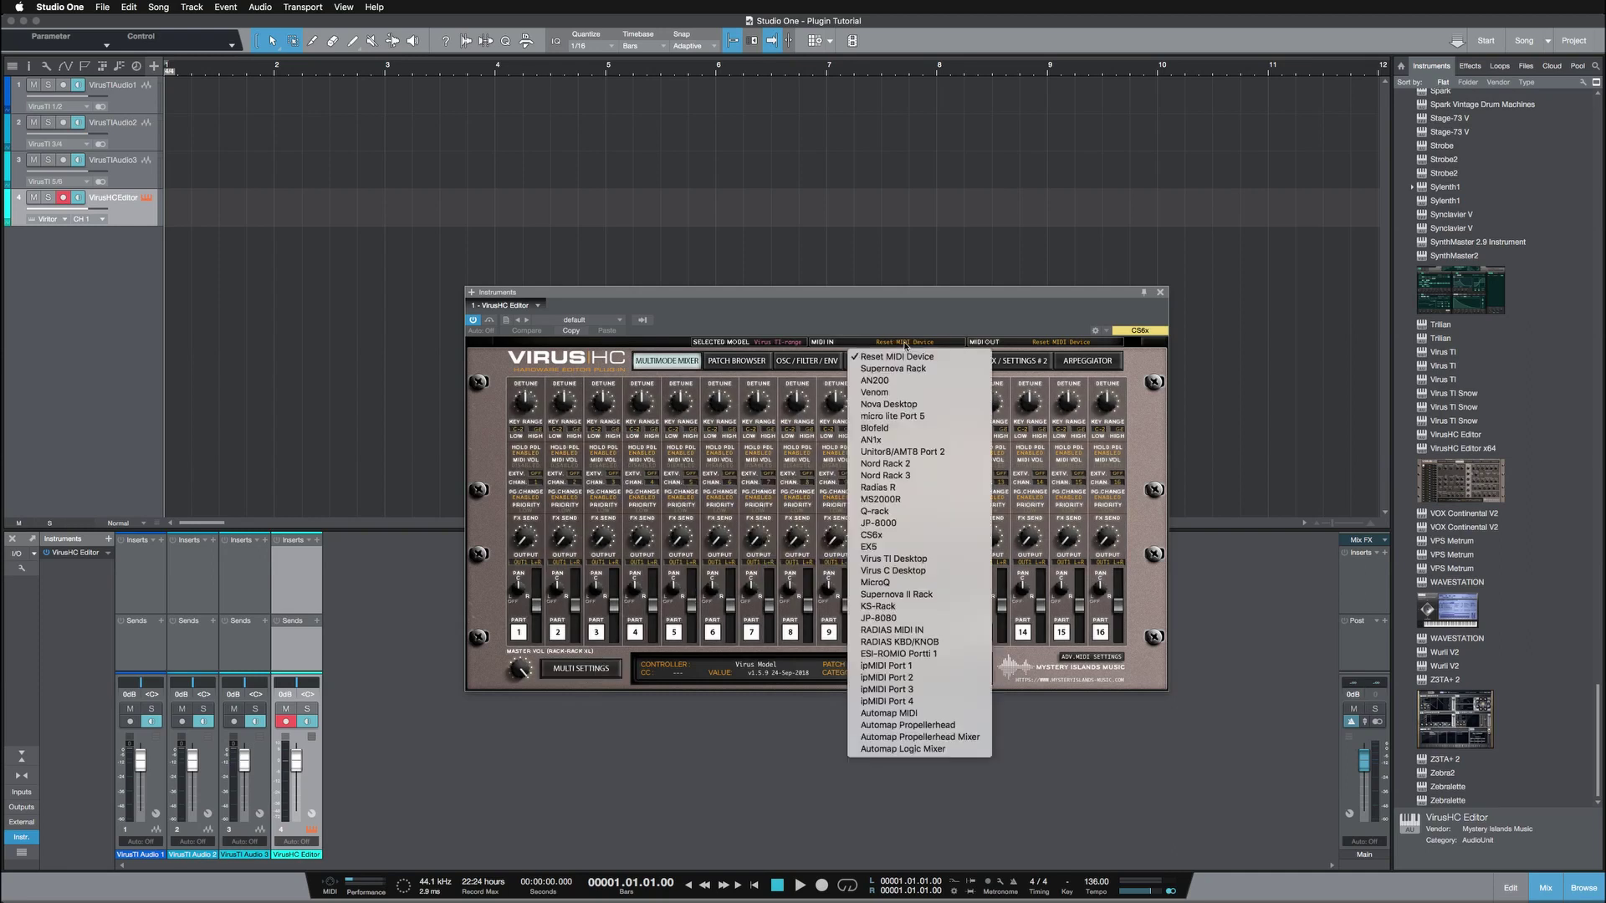
{"action": "left_click", "coordinate": [926, 565]}
{"action": "left_click", "coordinate": [1056, 343]}
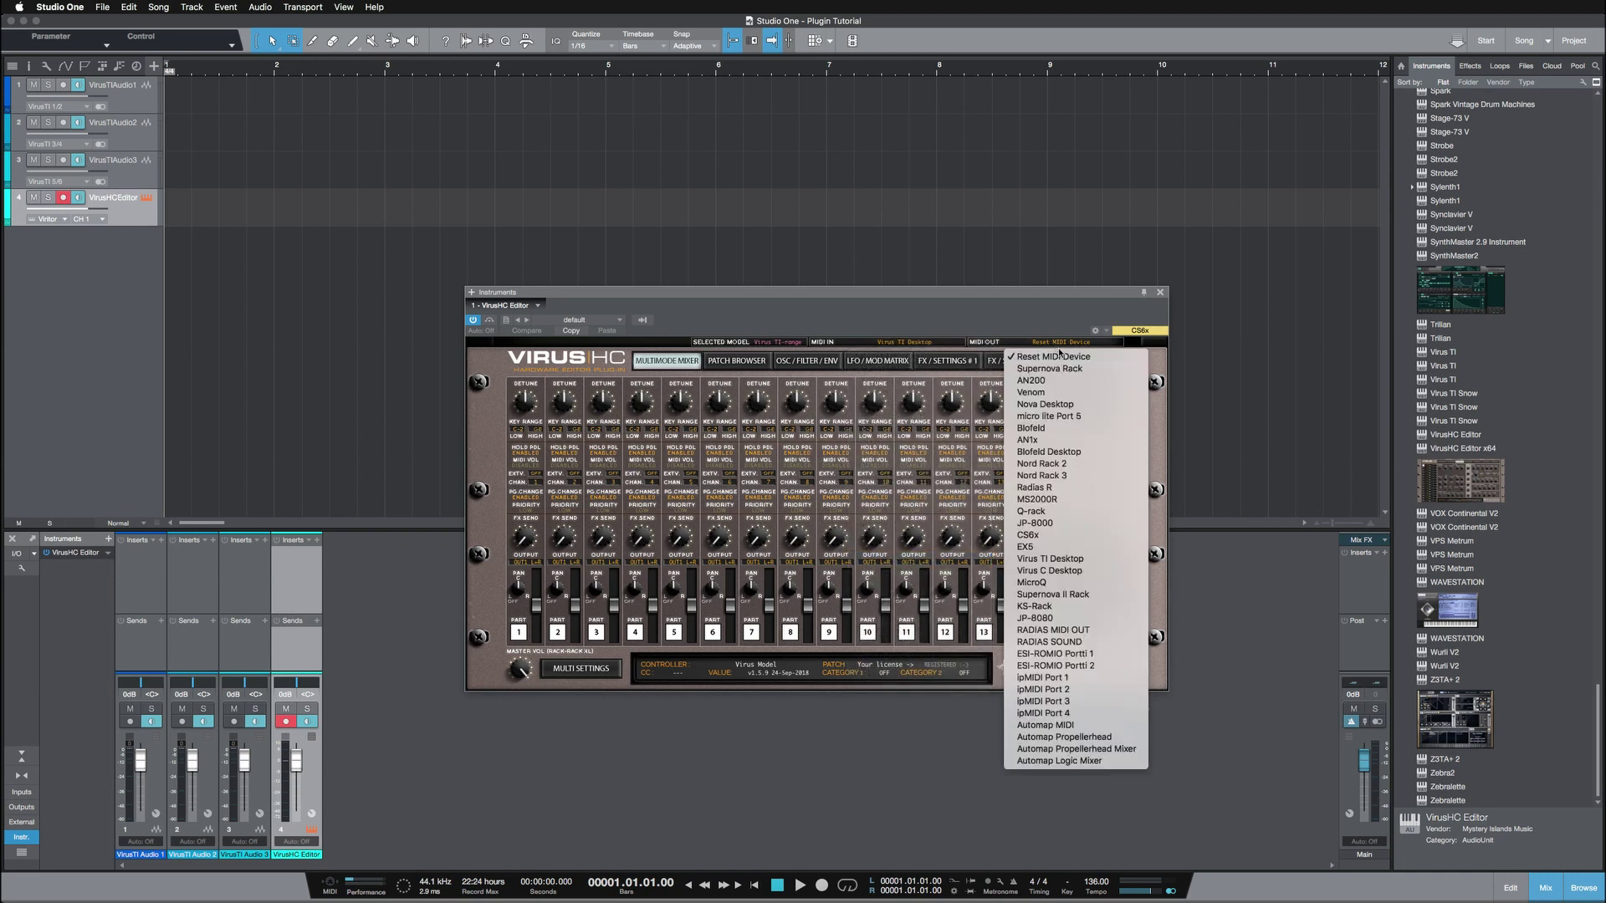
{"action": "left_click", "coordinate": [1068, 559]}
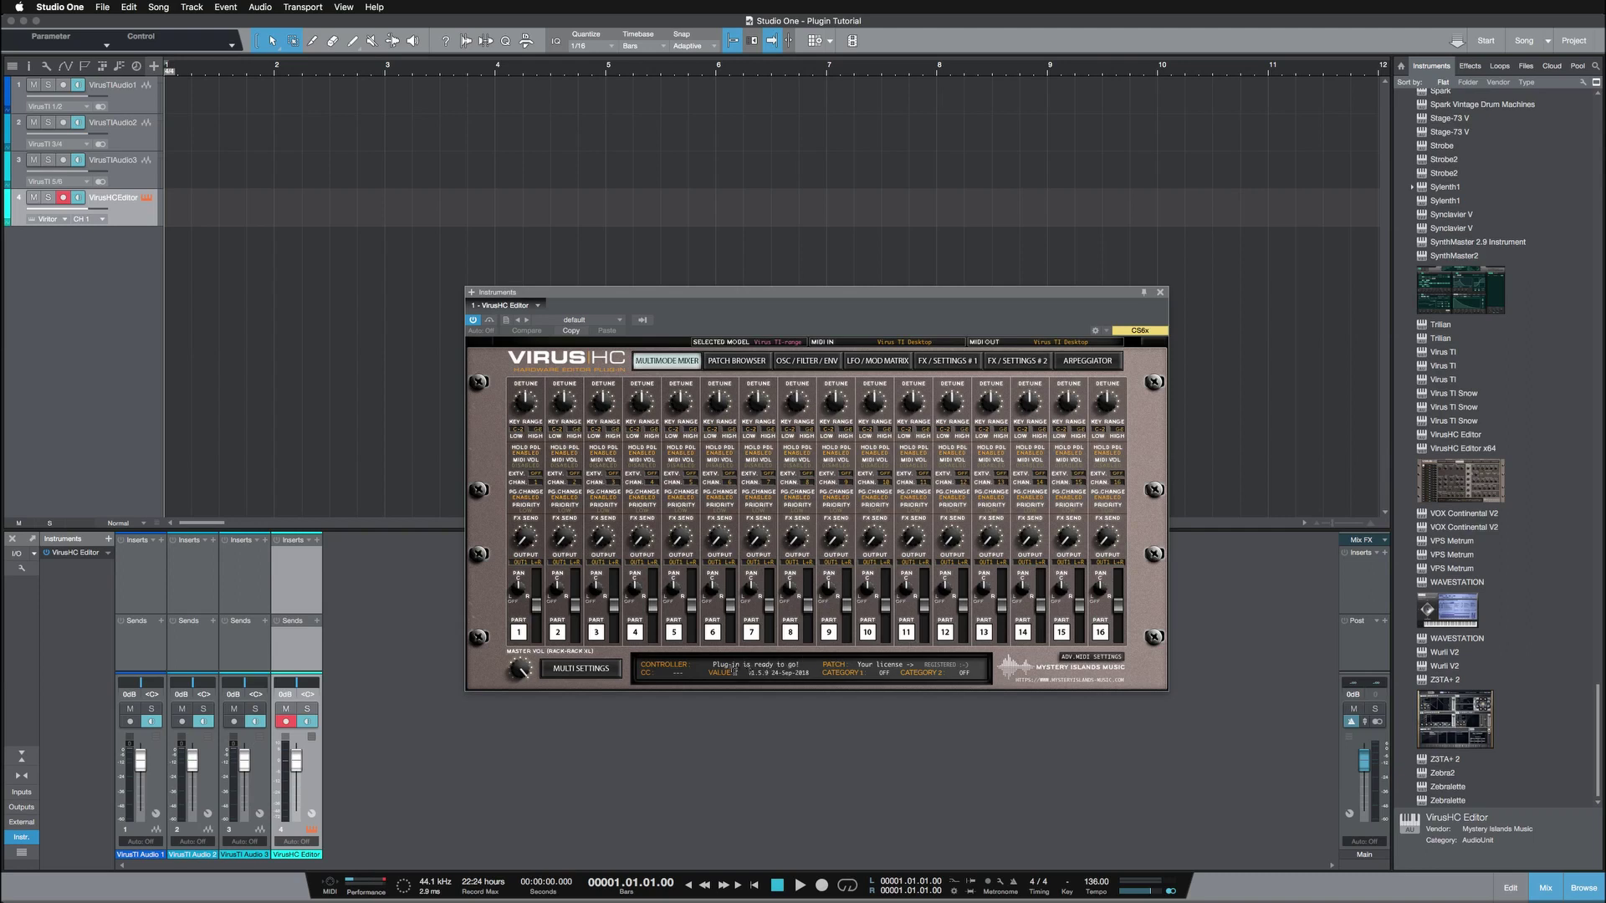
Step: In the VirusHC patch browser, sync the current patches from the Virus hardware
{"action": "left_click", "coordinate": [741, 363]}
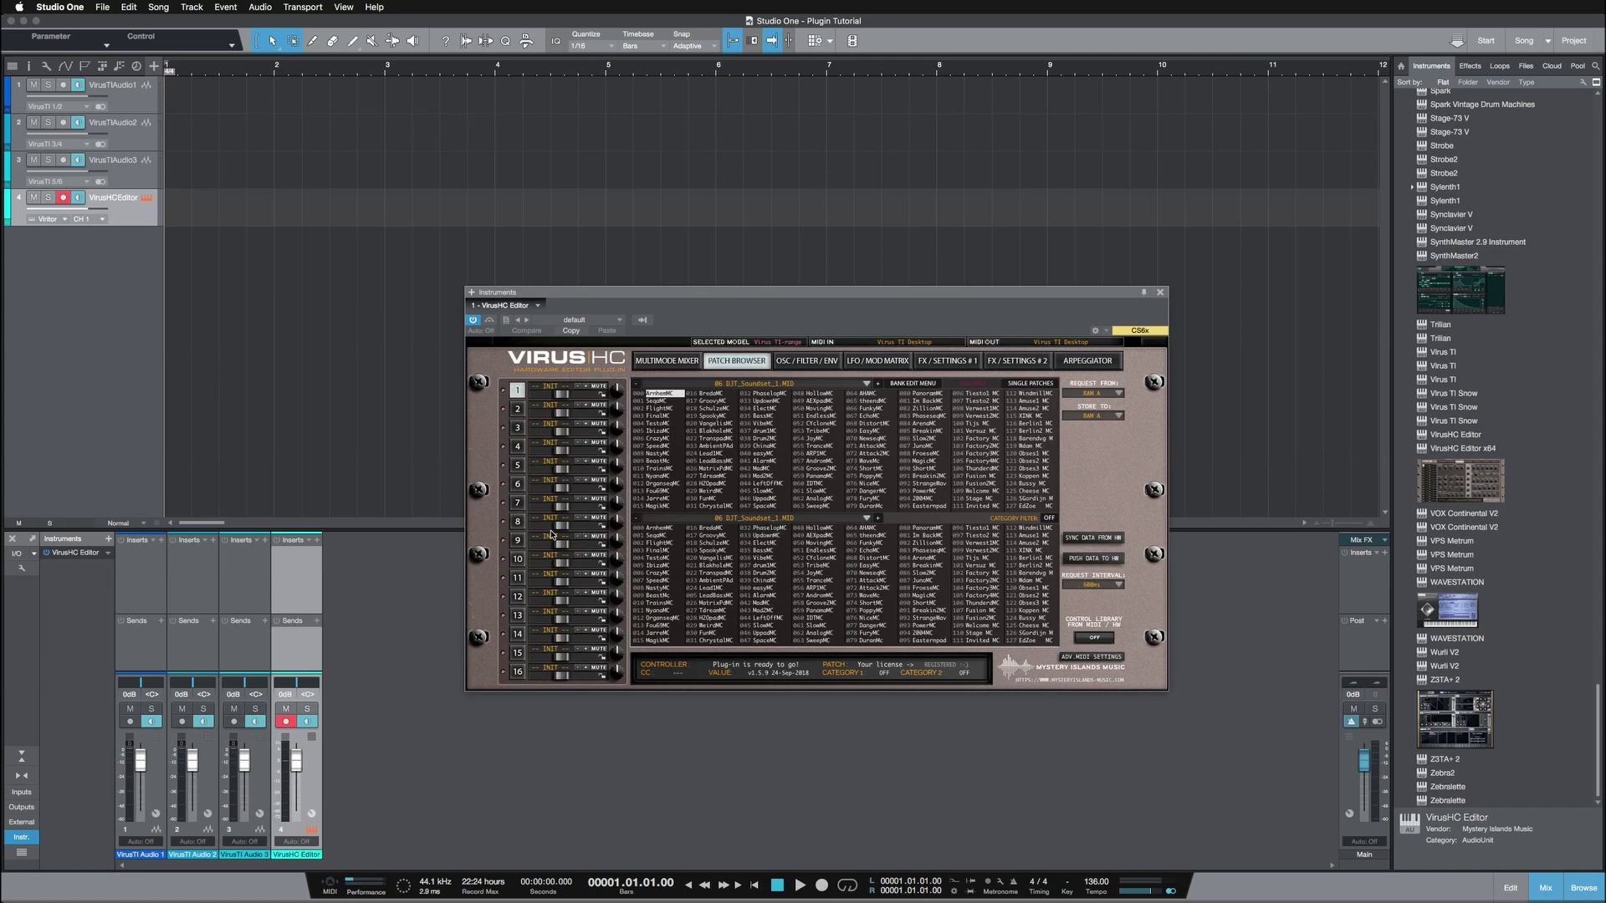
{"action": "left_click", "coordinate": [1095, 537]}
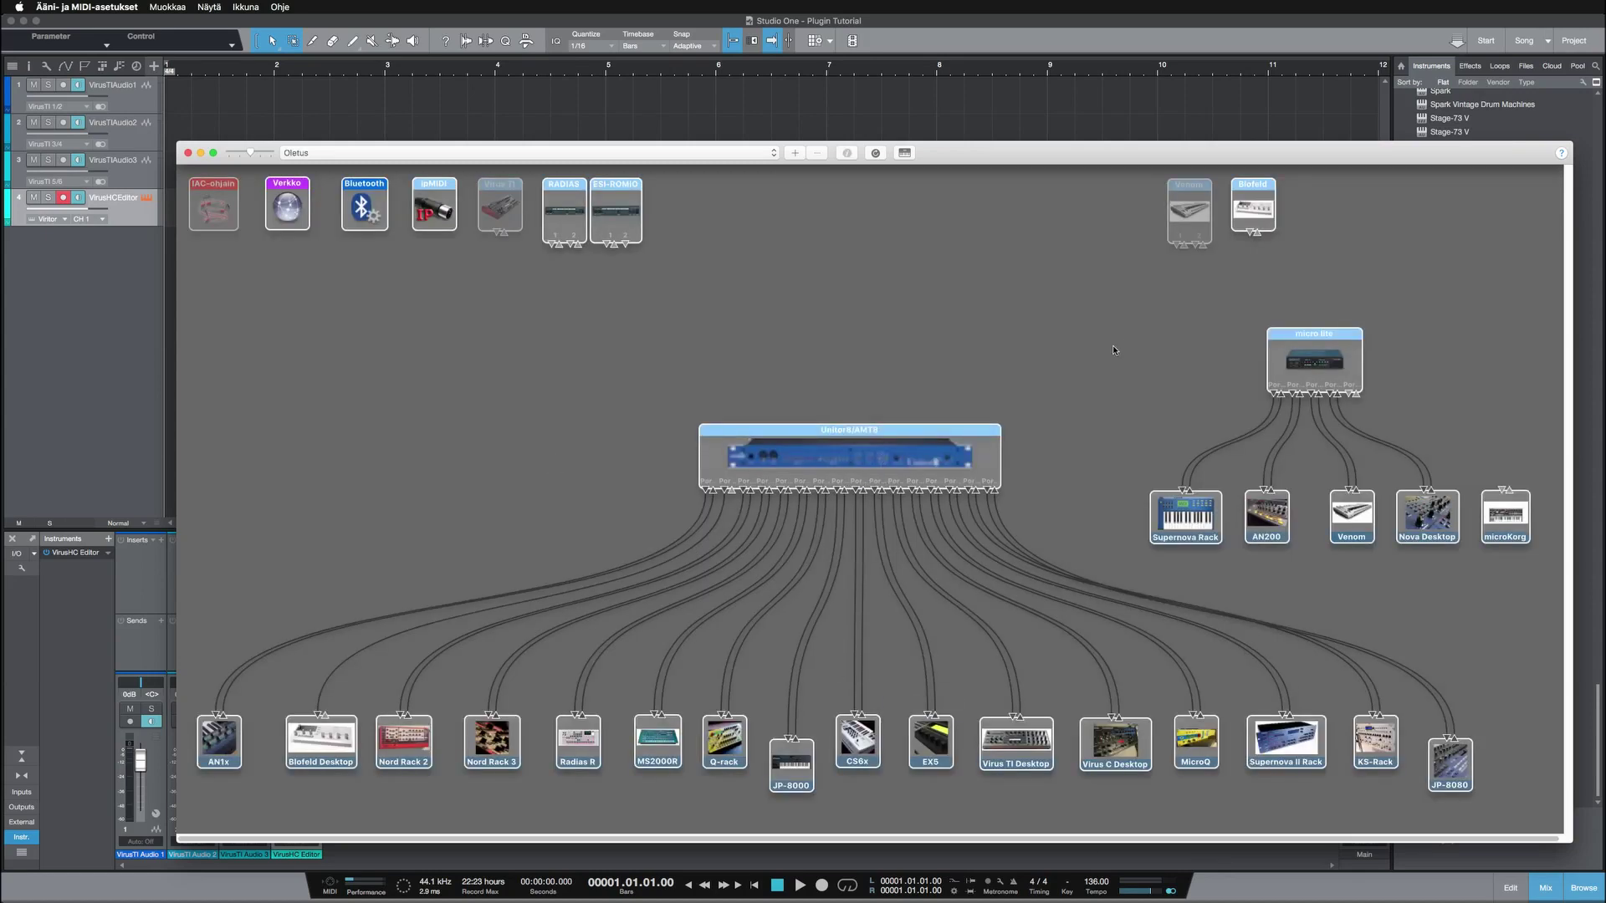
Step: Check the Virus C Desktop wired to the Unitor8/AMT8 in MIDI Studio, then return to Studio One
{"action": "left_click_drag", "start_coordinate": [881, 462], "coordinate": [872, 462]}
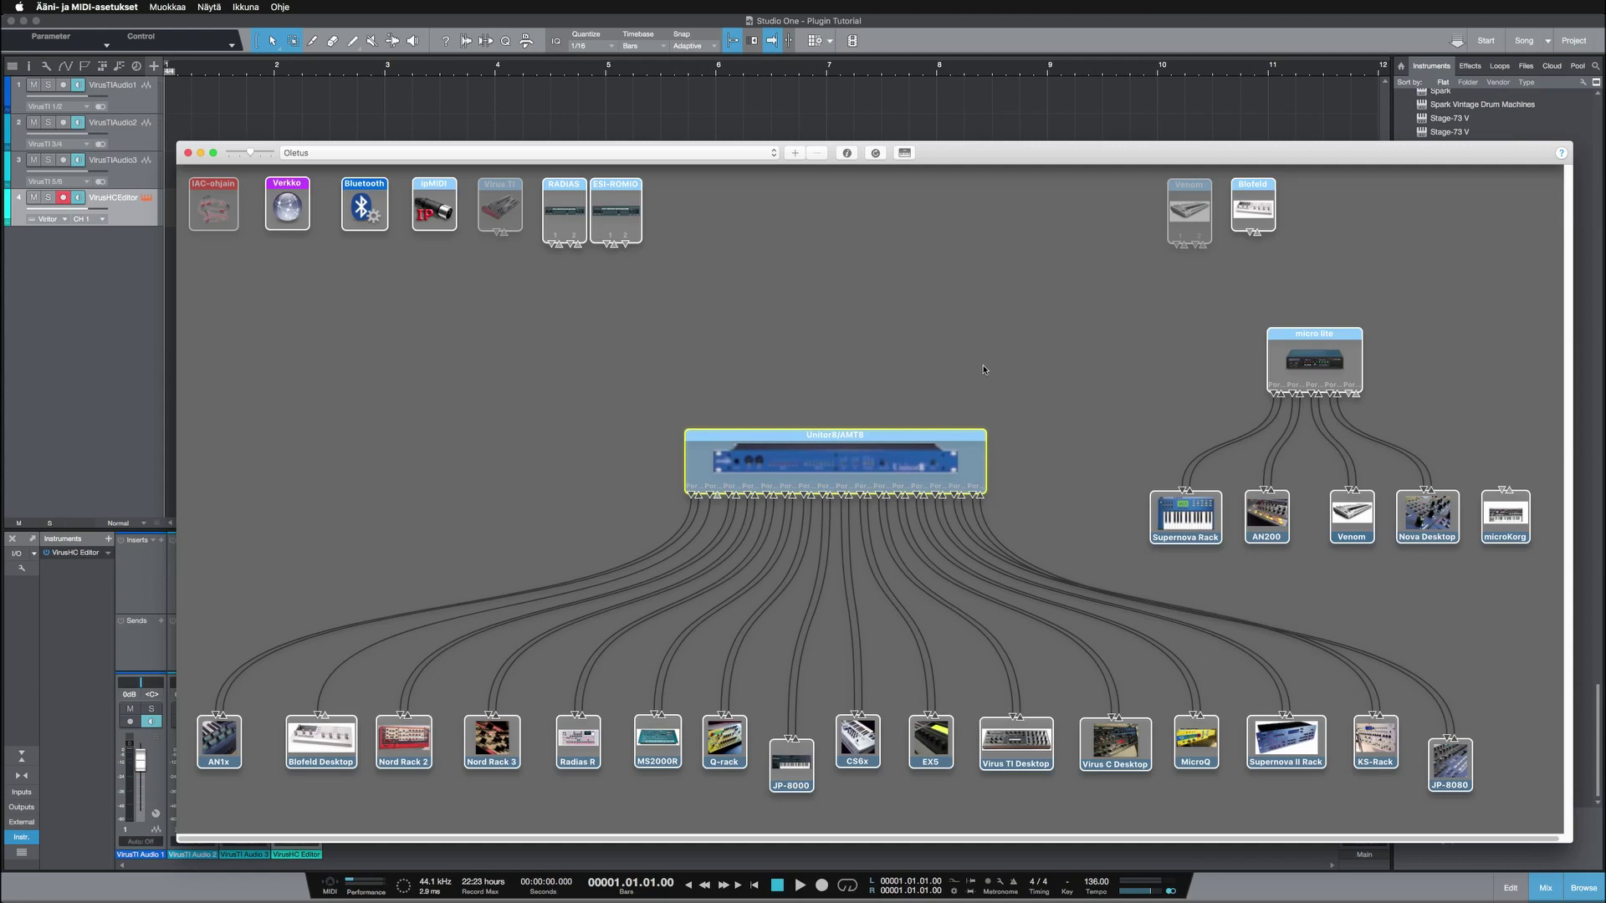
{"action": "left_click", "coordinate": [1049, 403]}
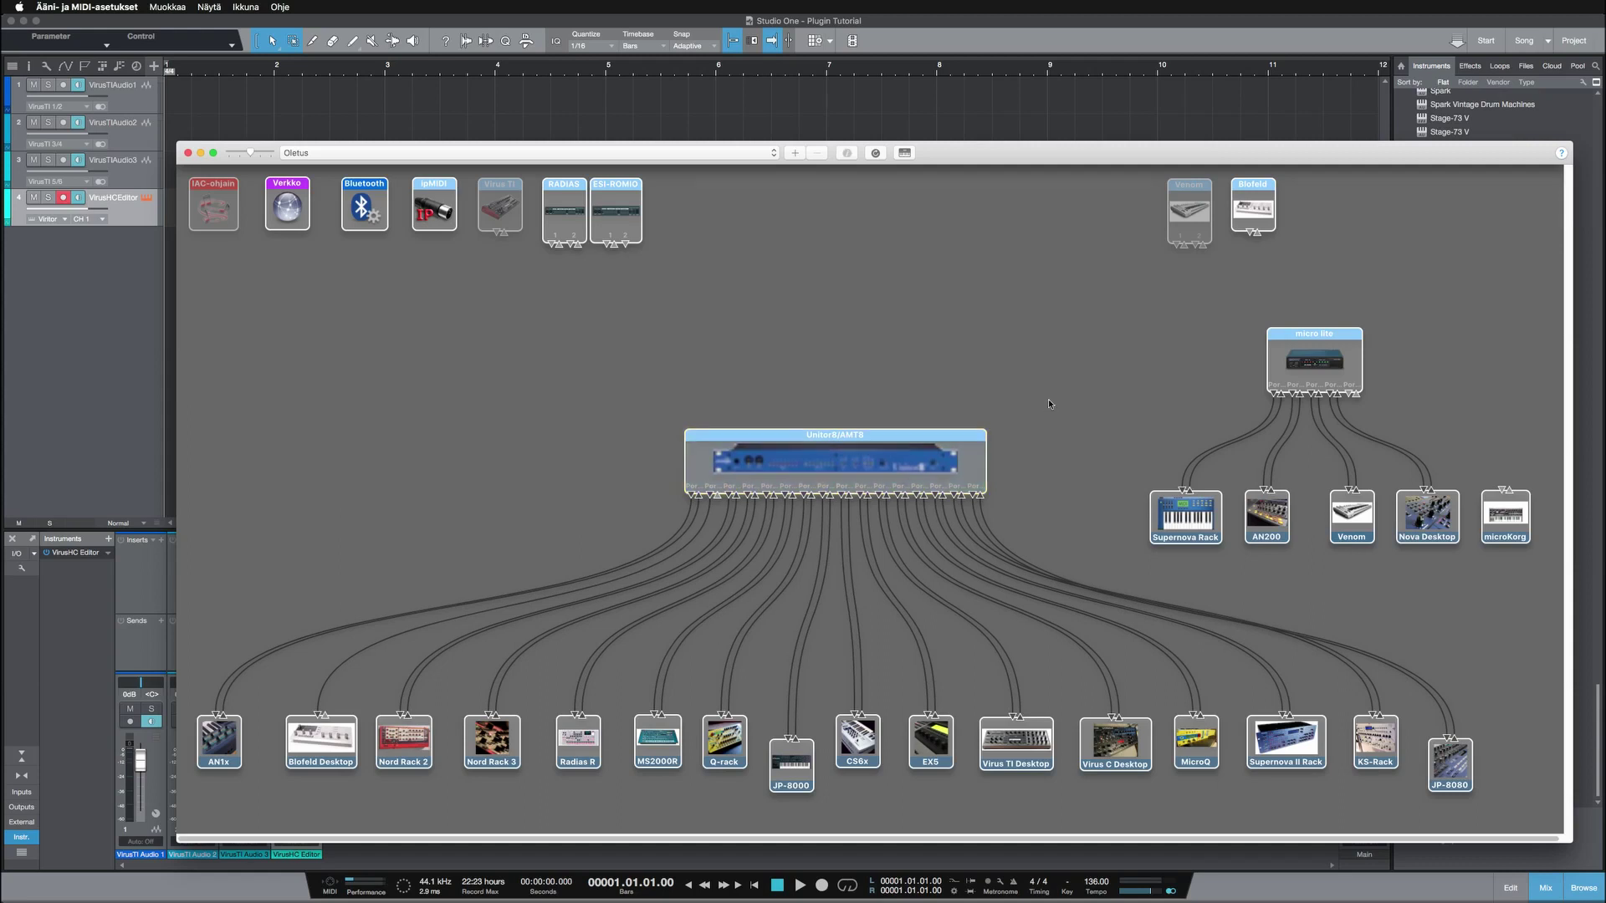
{"action": "left_click", "coordinate": [1107, 726]}
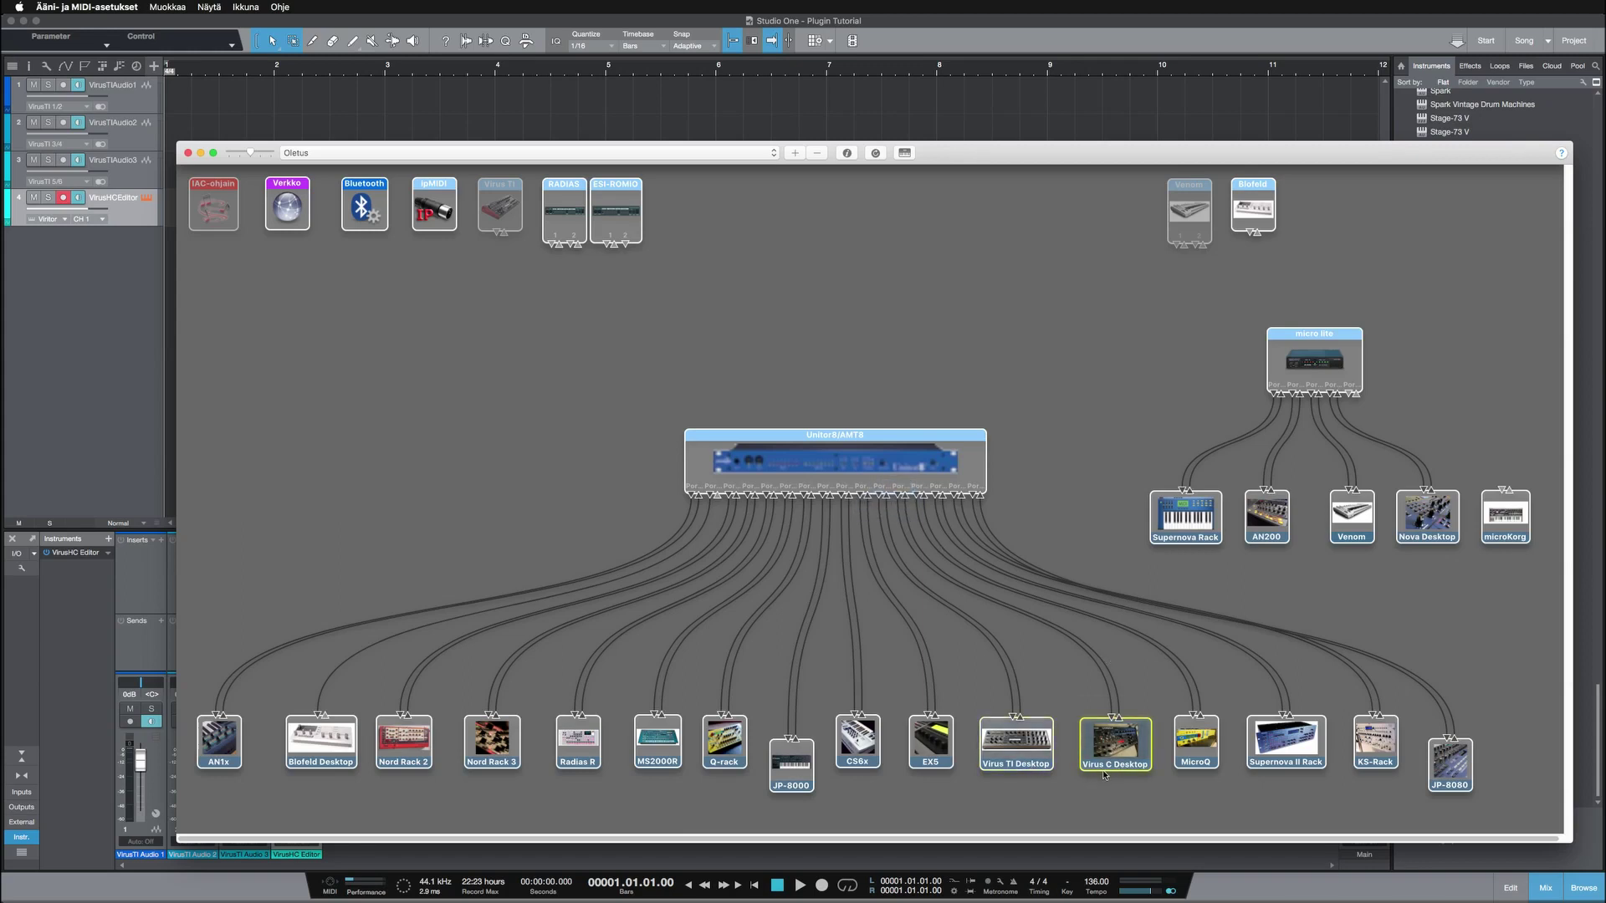
{"action": "left_click", "coordinate": [1022, 23]}
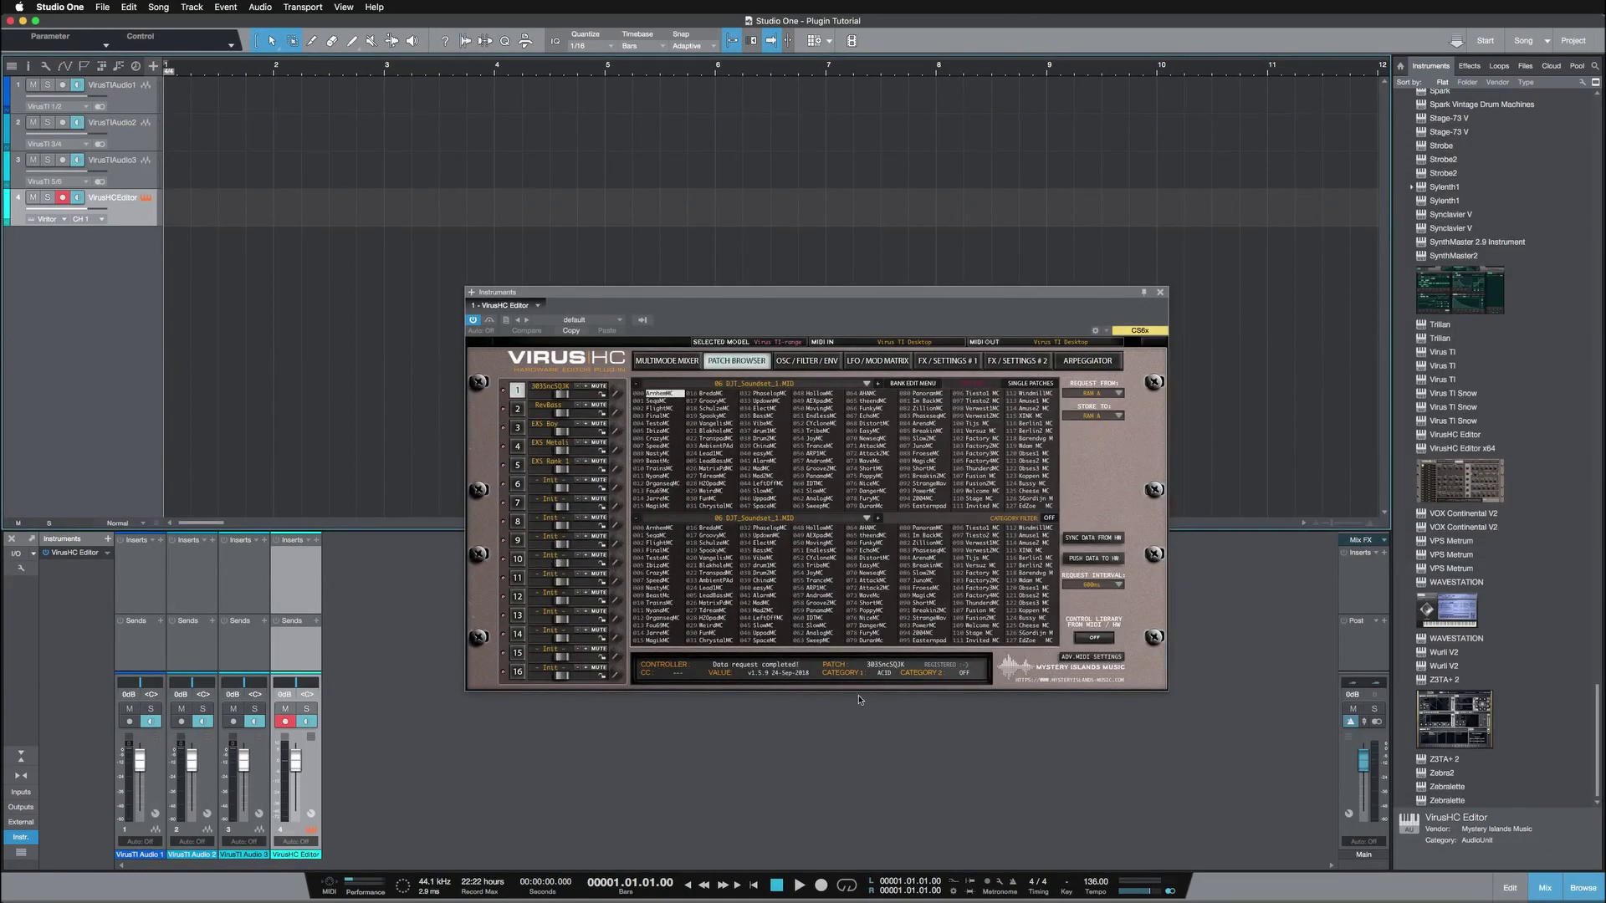
Step: Compare the OSC/FILTER/ENV settings of Virus parts 3, 5, 4, 1 and 2, then bring up Add Tracks
{"action": "left_click", "coordinate": [799, 363]}
{"action": "left_click", "coordinate": [517, 428]}
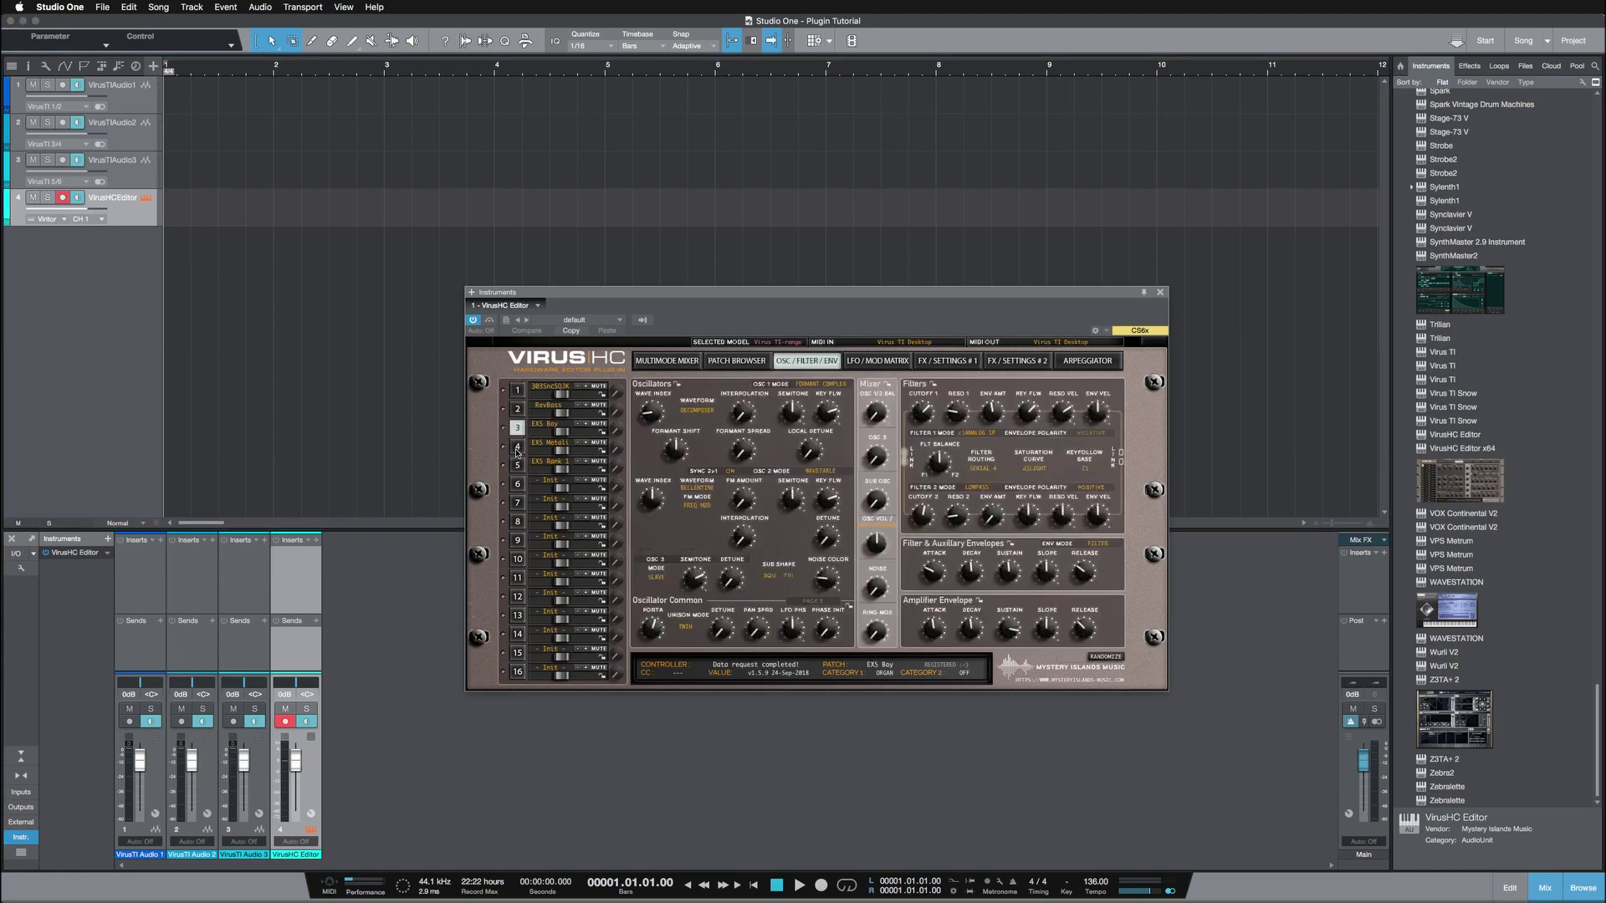
{"action": "left_click", "coordinate": [517, 465]}
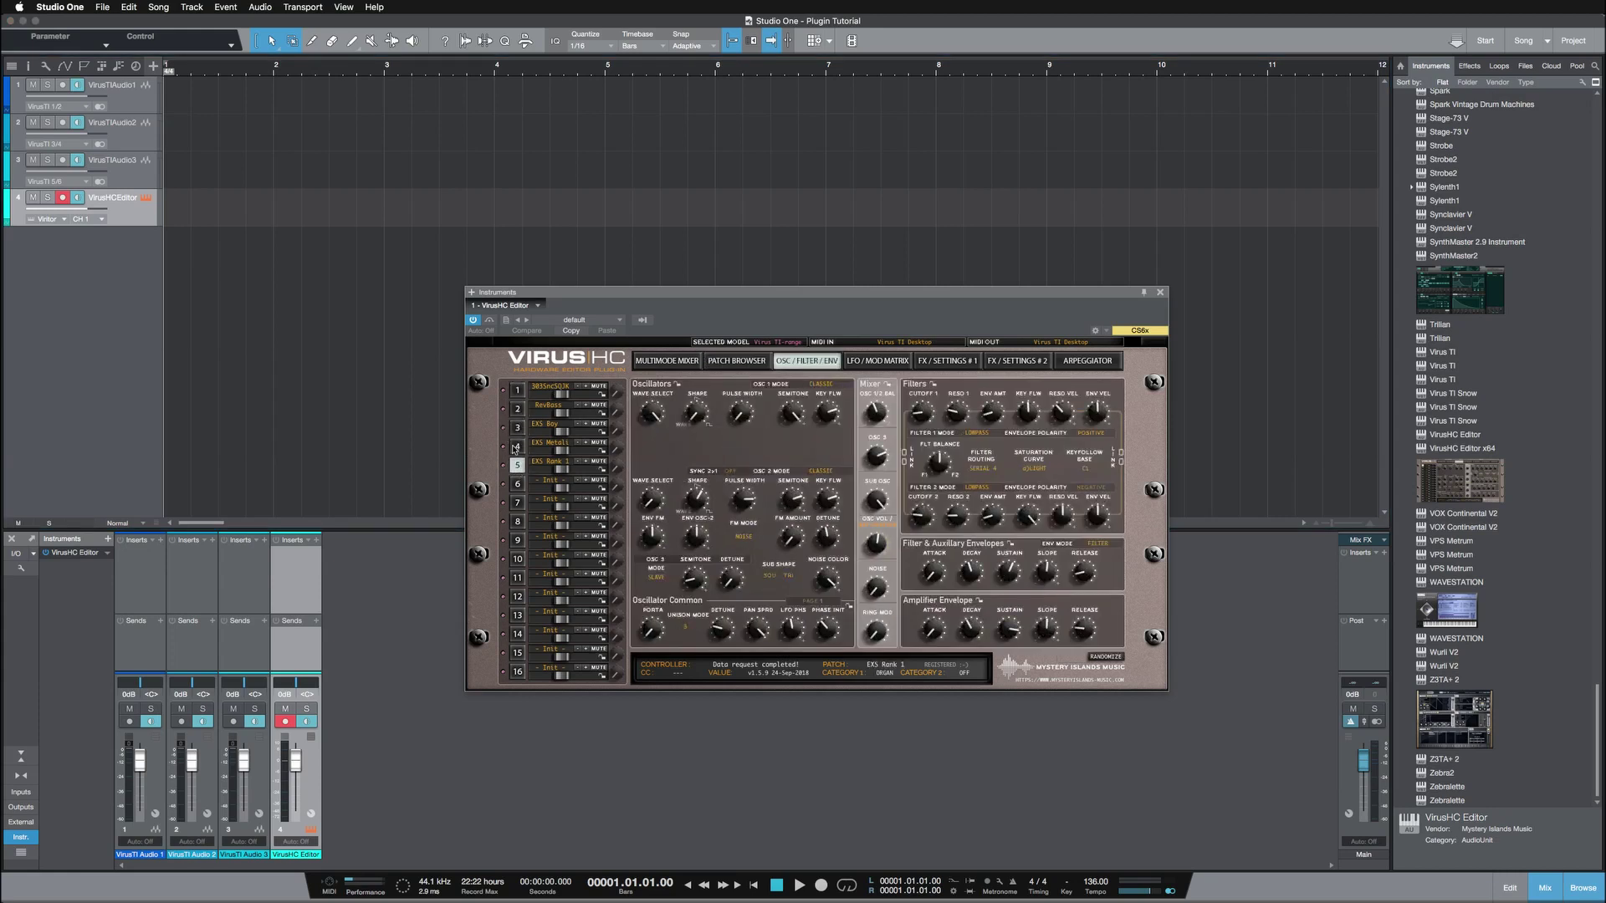
{"action": "left_click", "coordinate": [516, 447]}
{"action": "left_click", "coordinate": [518, 389]}
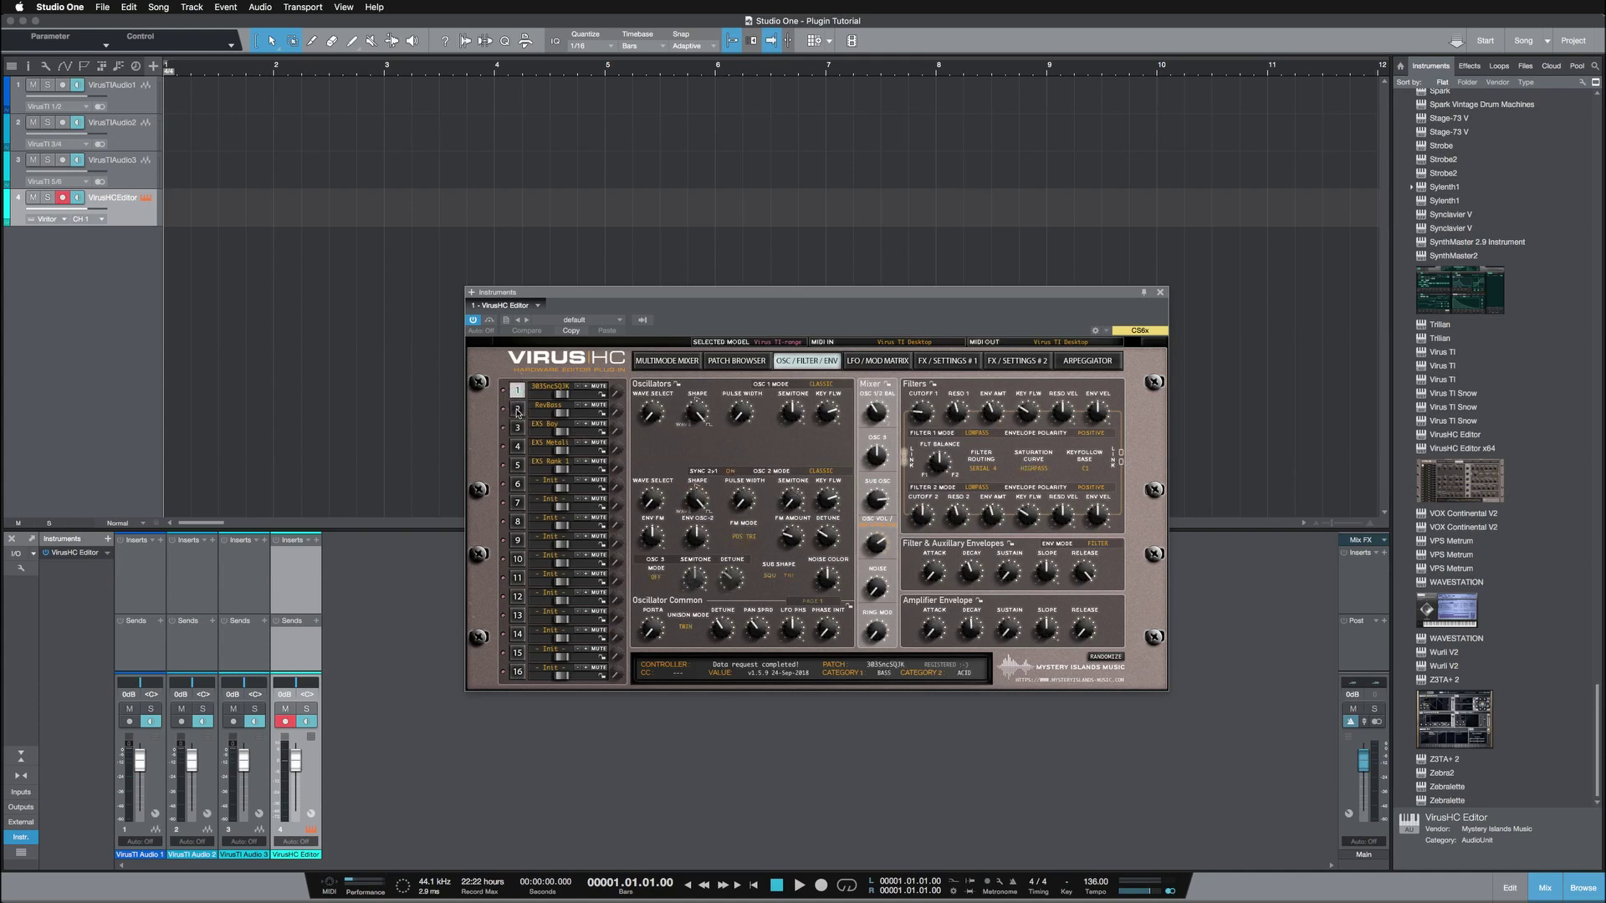
{"action": "left_click", "coordinate": [517, 409]}
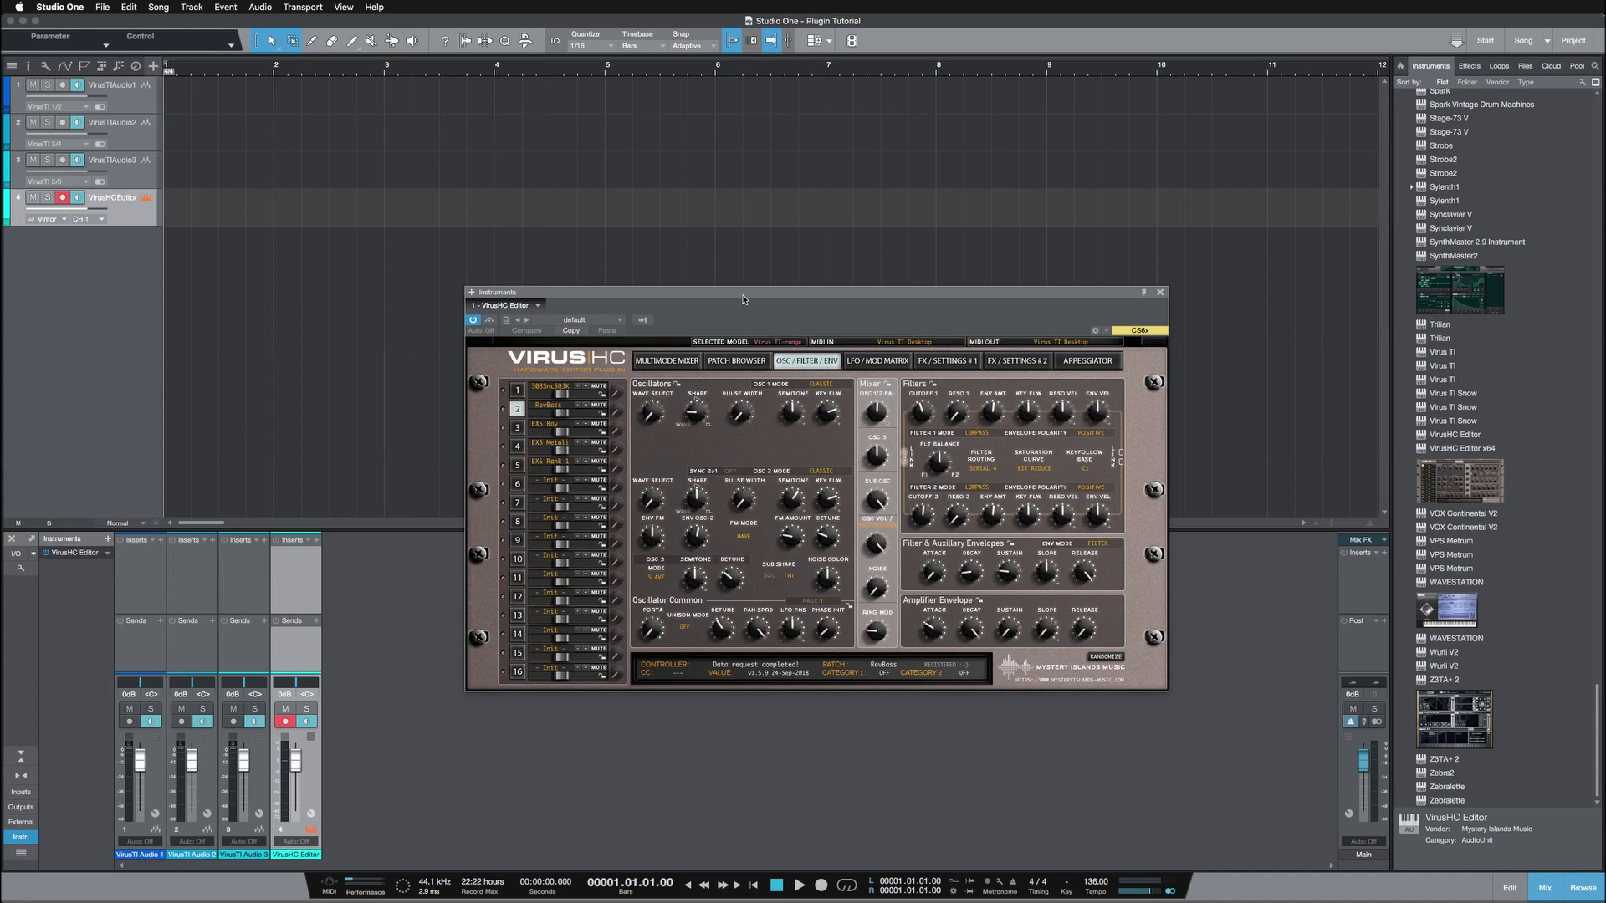
{"action": "left_click_drag", "start_coordinate": [743, 299], "coordinate": [907, 251]}
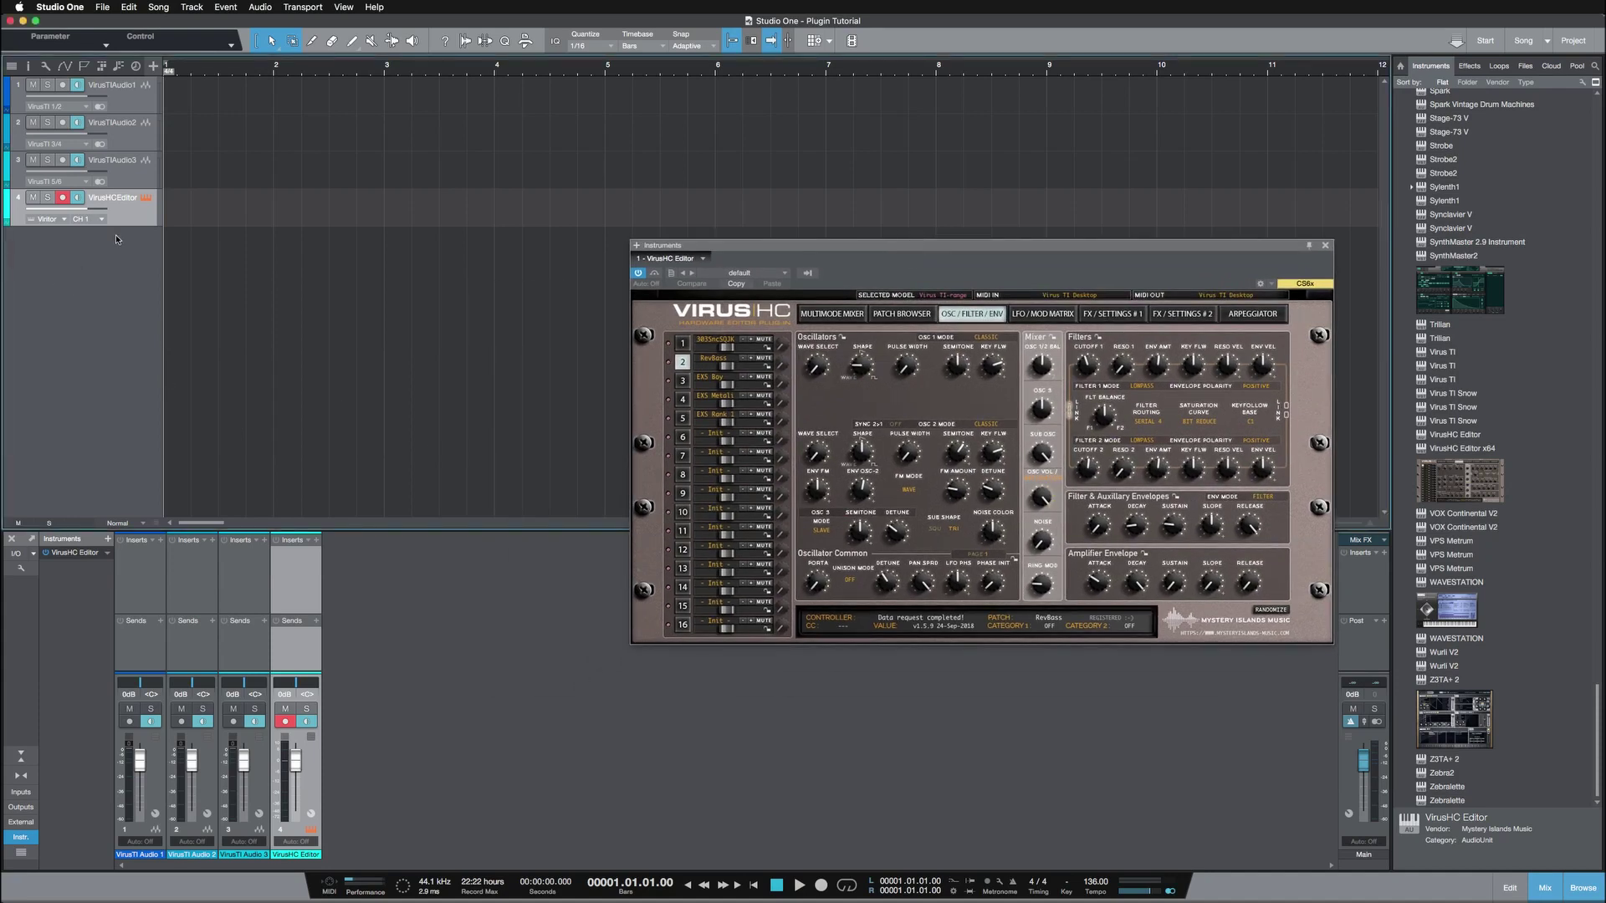
{"action": "left_click", "coordinate": [154, 70]}
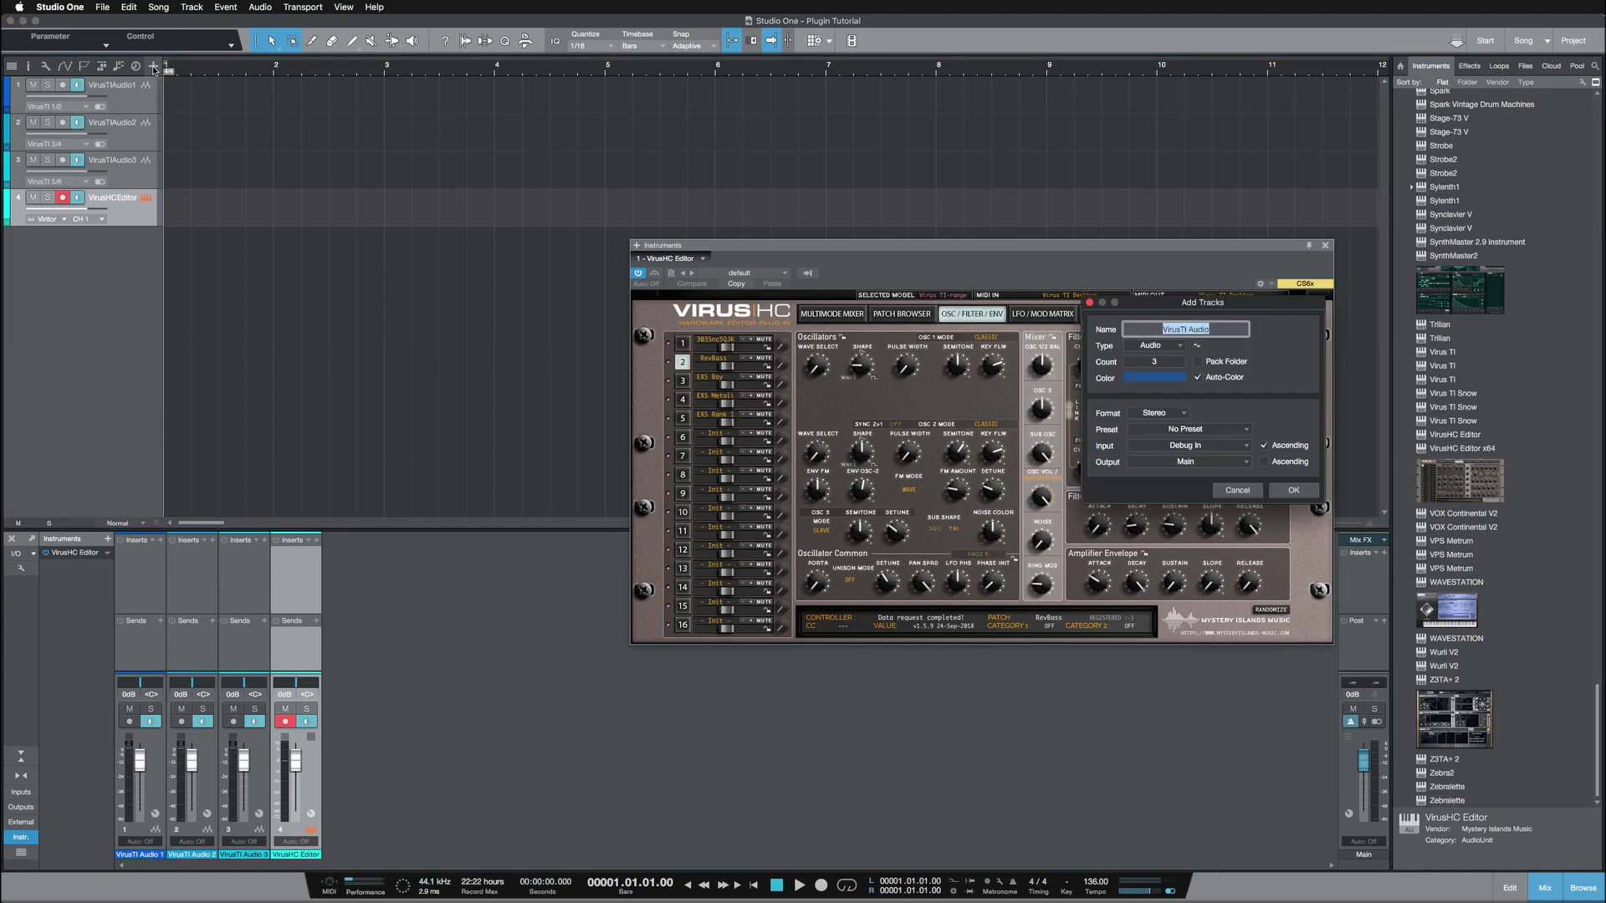
Step: Set up five new Instrument tracks named 'VirusTI MIDI'
{"action": "left_click", "coordinate": [1215, 330]}
{"action": "double_click", "coordinate": [1197, 329]}
{"action": "type", "text": "MIDI"}
{"action": "left_click", "coordinate": [1175, 348]}
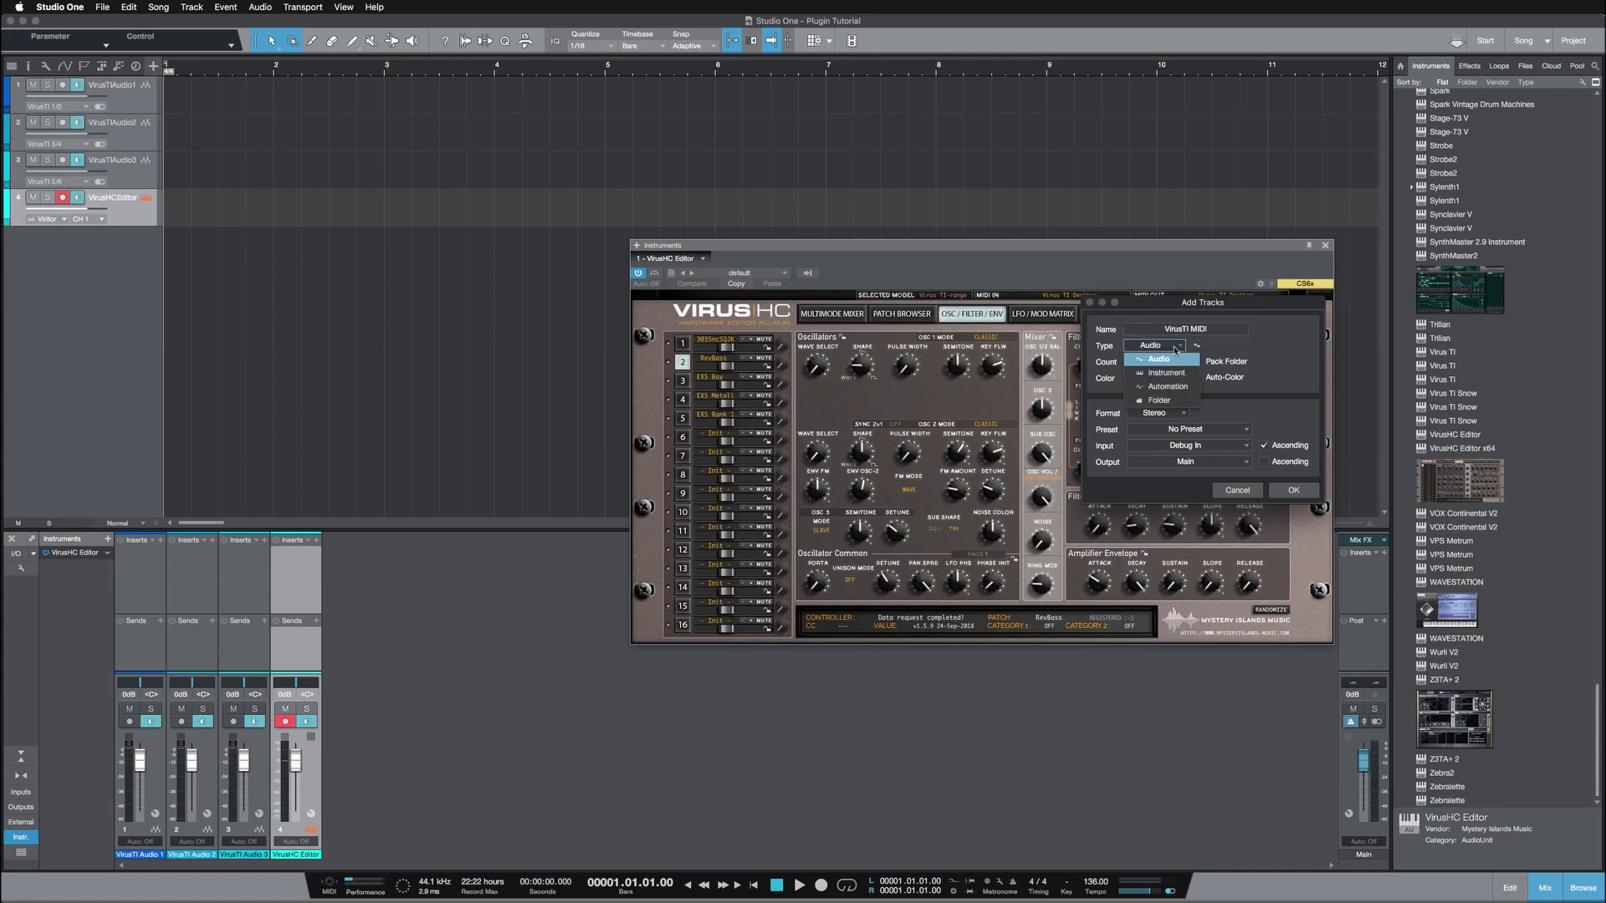
{"action": "left_click", "coordinate": [1172, 377]}
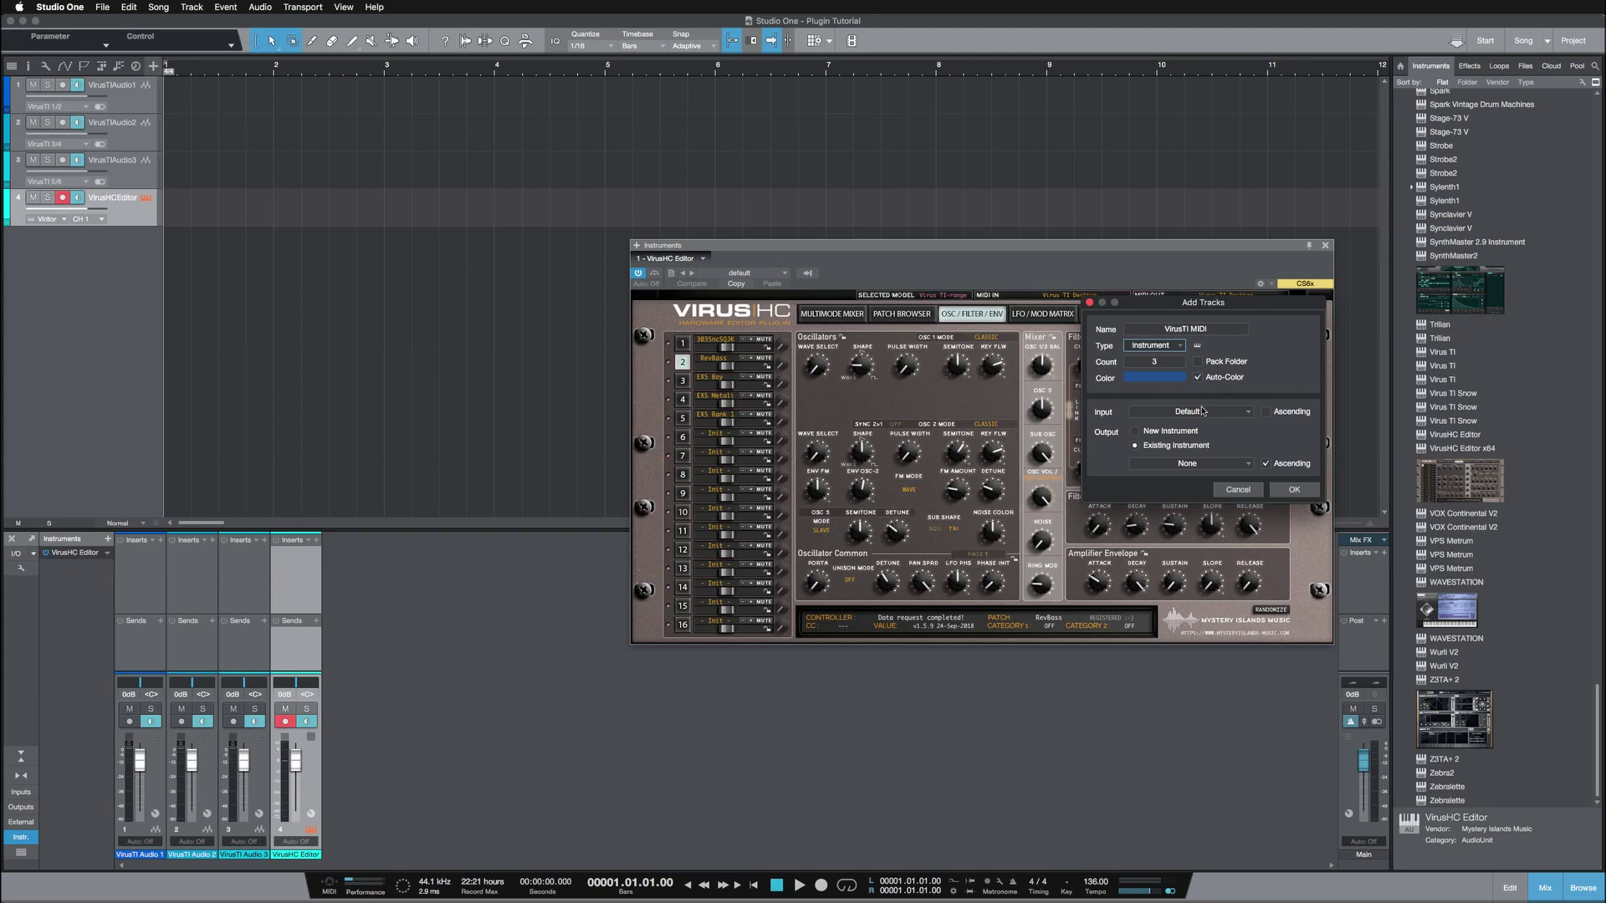
{"action": "left_click", "coordinate": [1166, 366]}
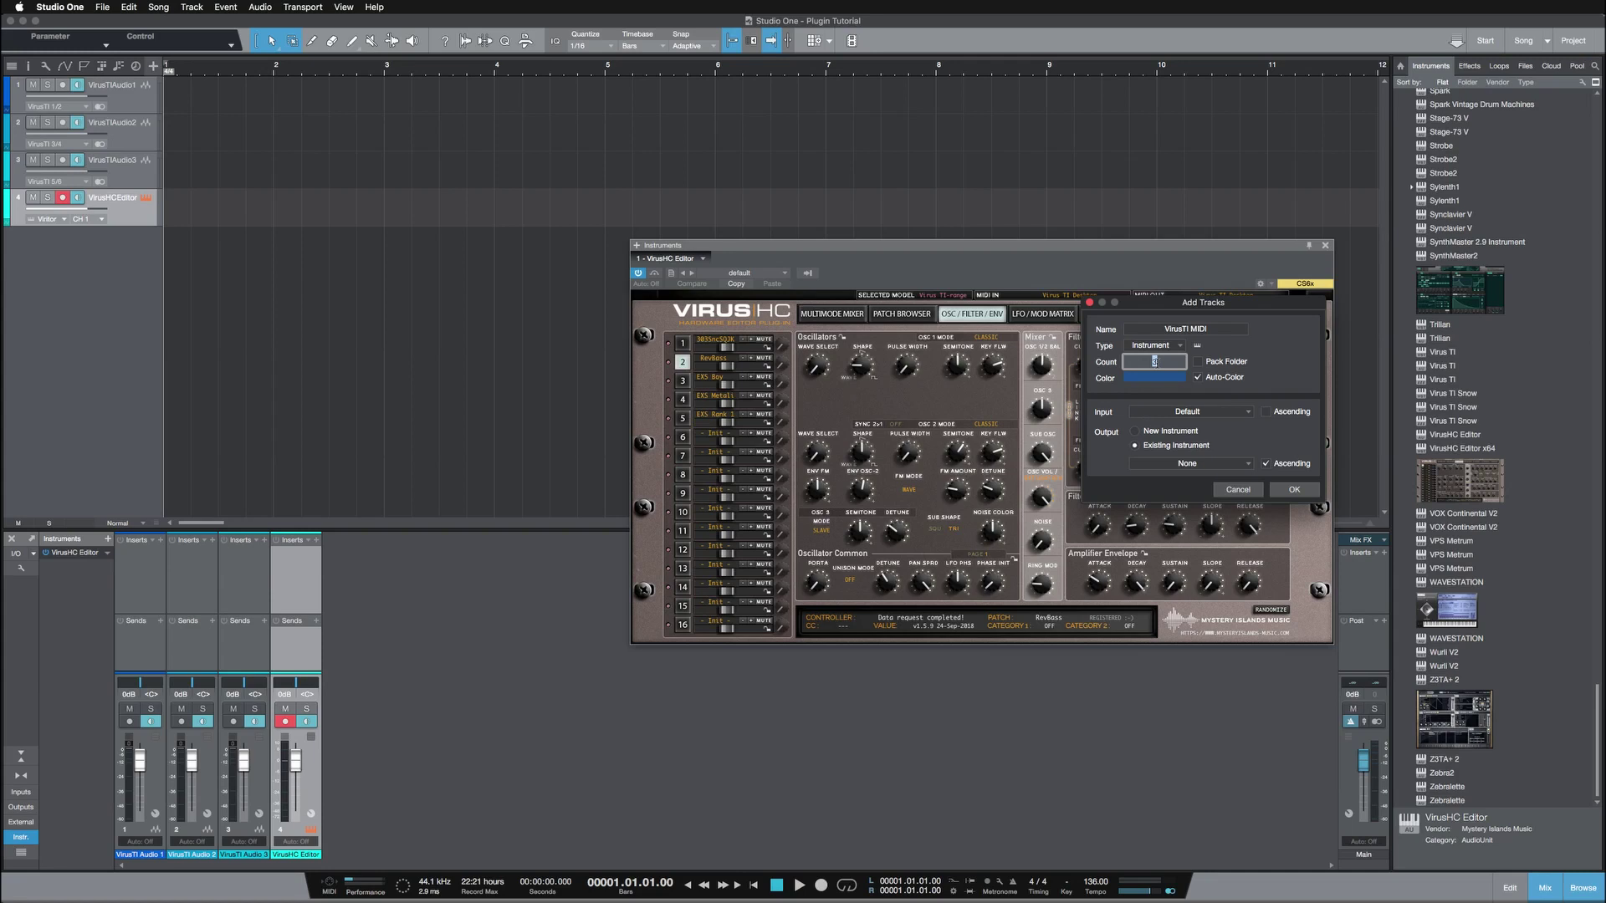
{"action": "type", "text": "5"}
{"action": "left_click", "coordinate": [1160, 382]}
Step: Route the tracks' output to Virus TI 2 Desktop CH 1 and create them
{"action": "left_click", "coordinate": [1209, 465]}
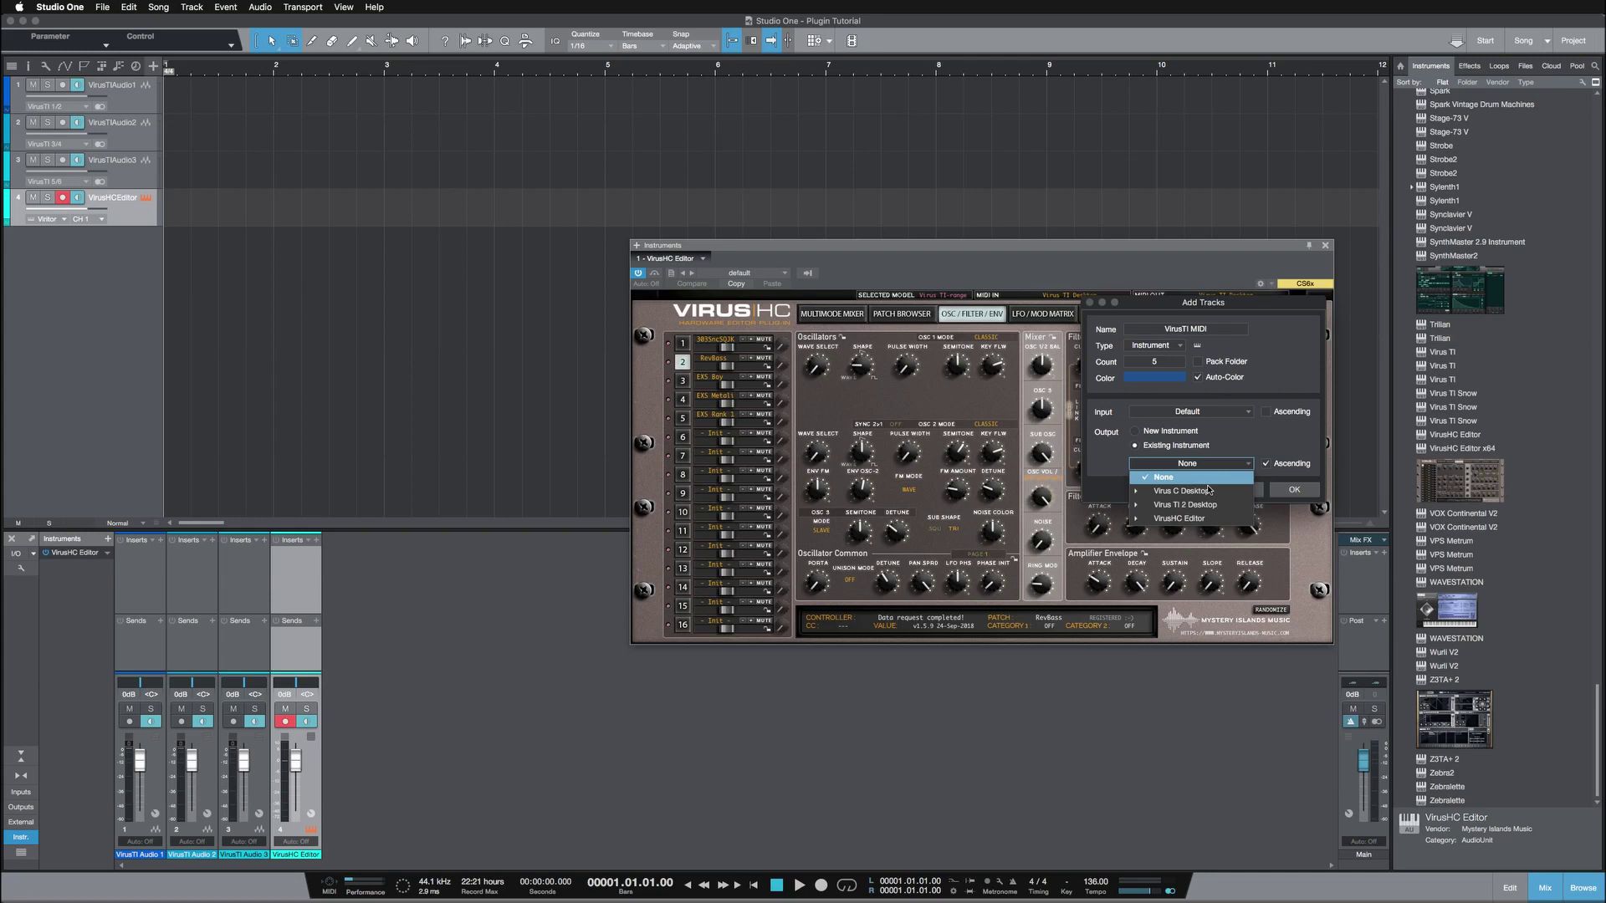
{"action": "left_click", "coordinate": [1203, 493]}
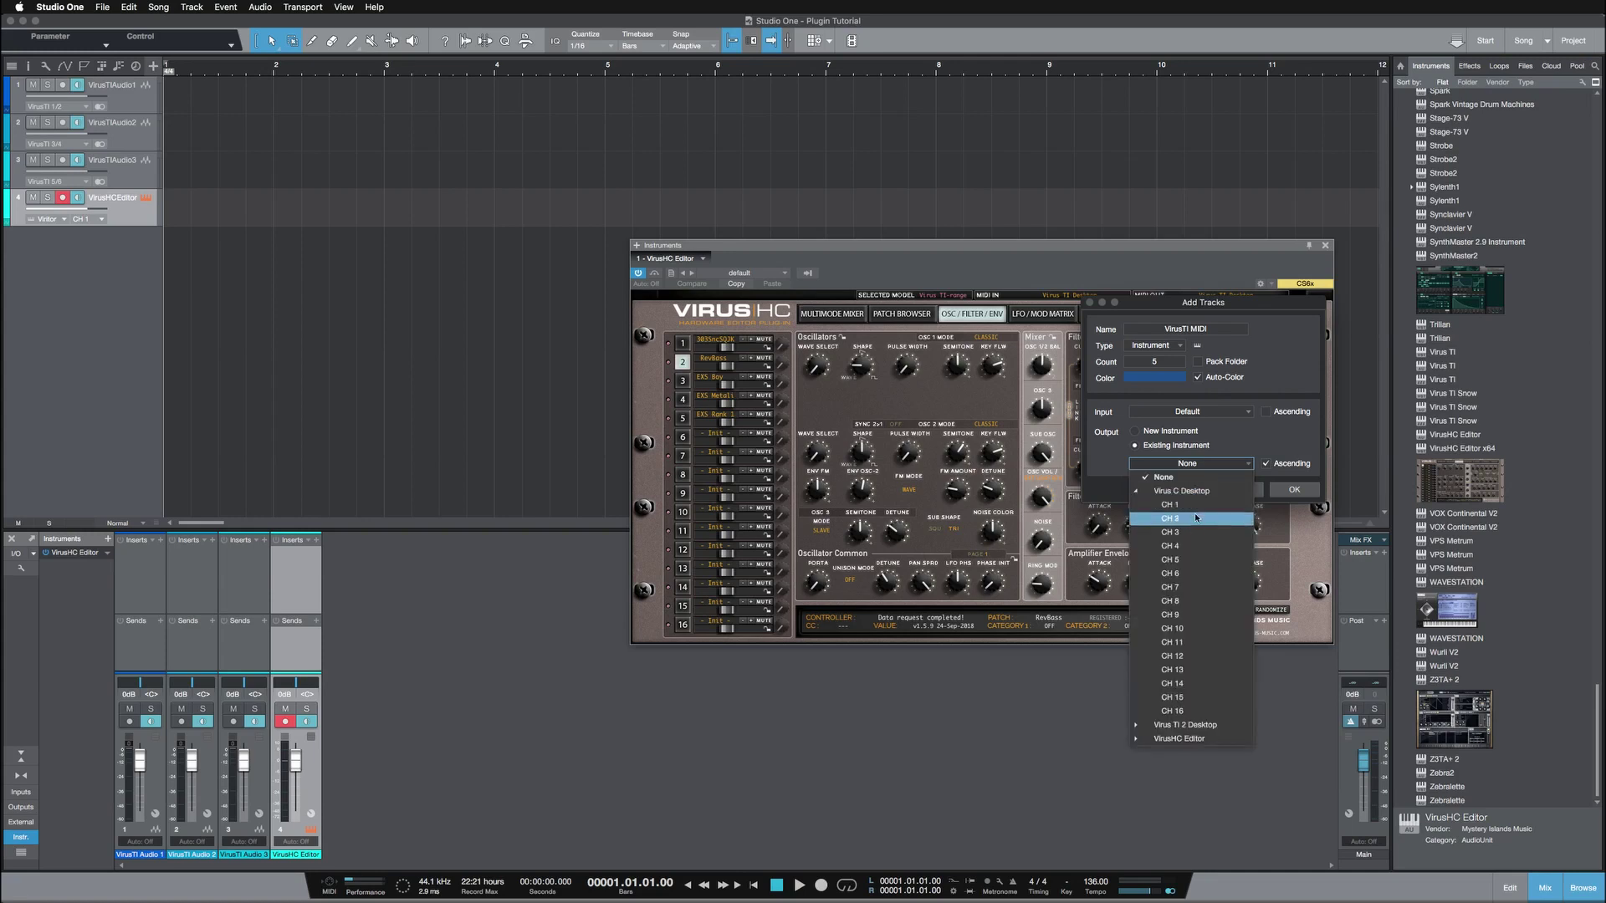
{"action": "left_click", "coordinate": [1207, 727]}
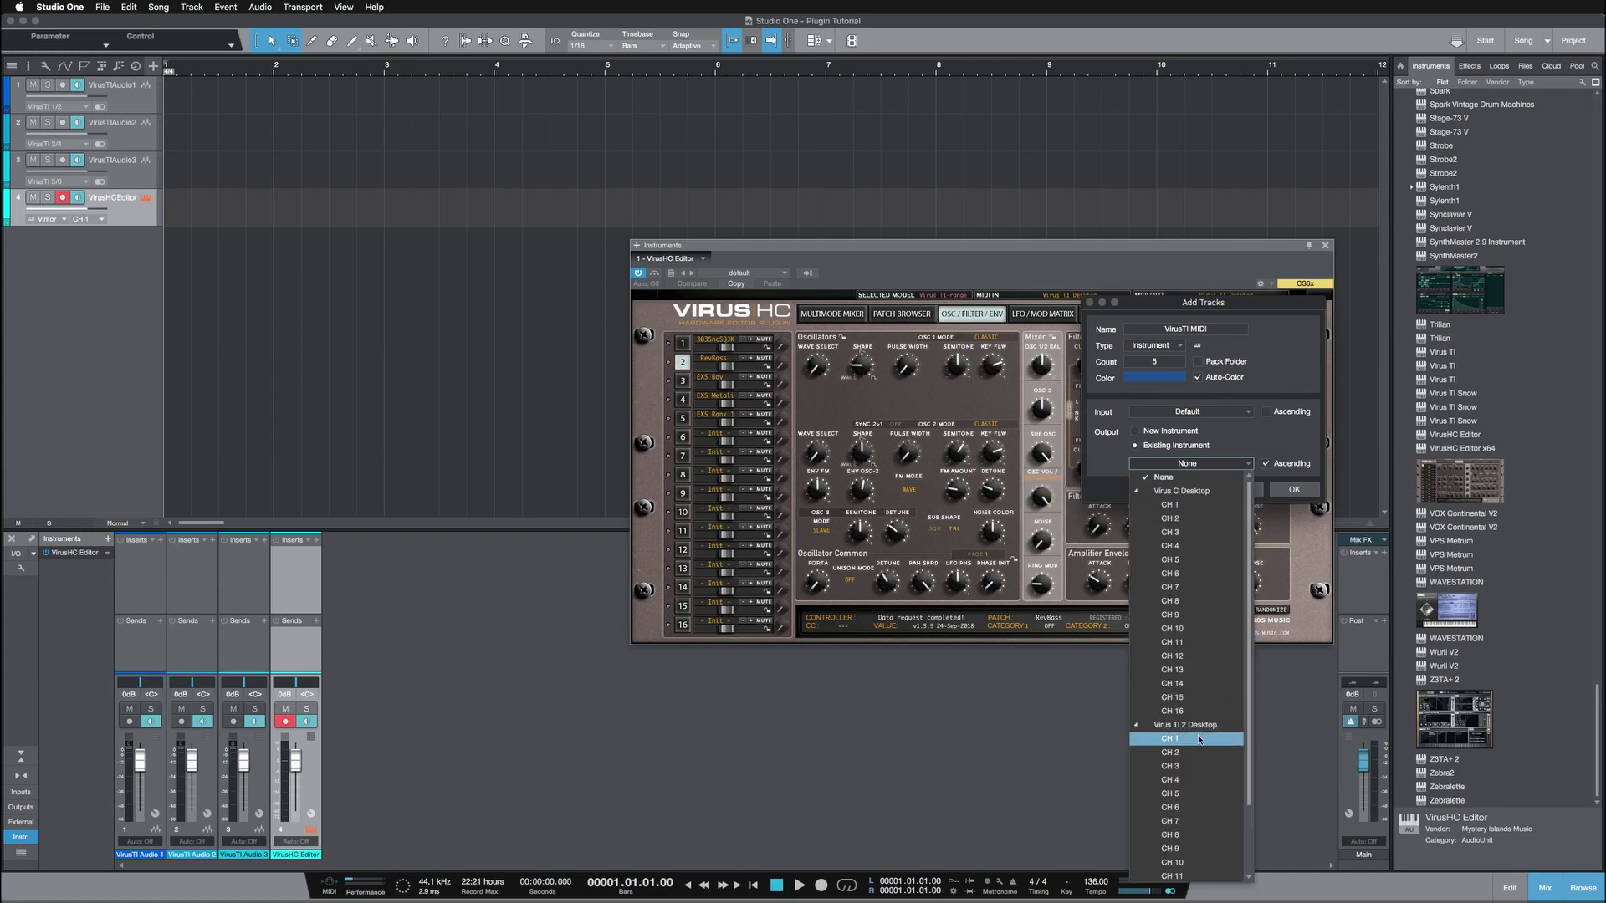
{"action": "left_click", "coordinate": [1192, 739]}
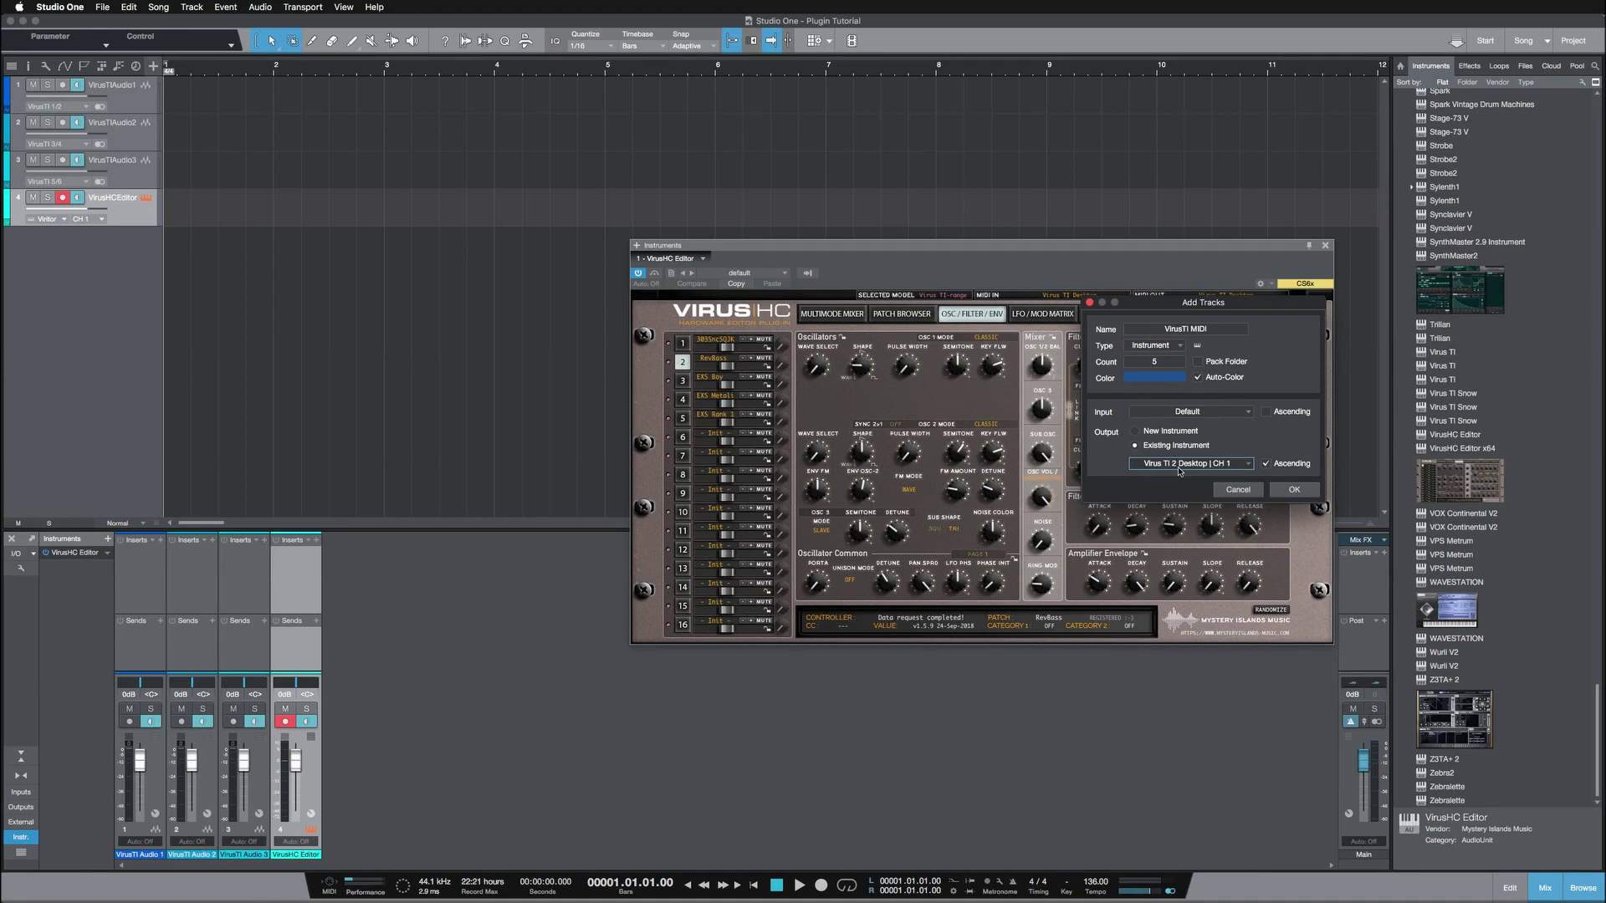
{"action": "left_click", "coordinate": [1308, 487]}
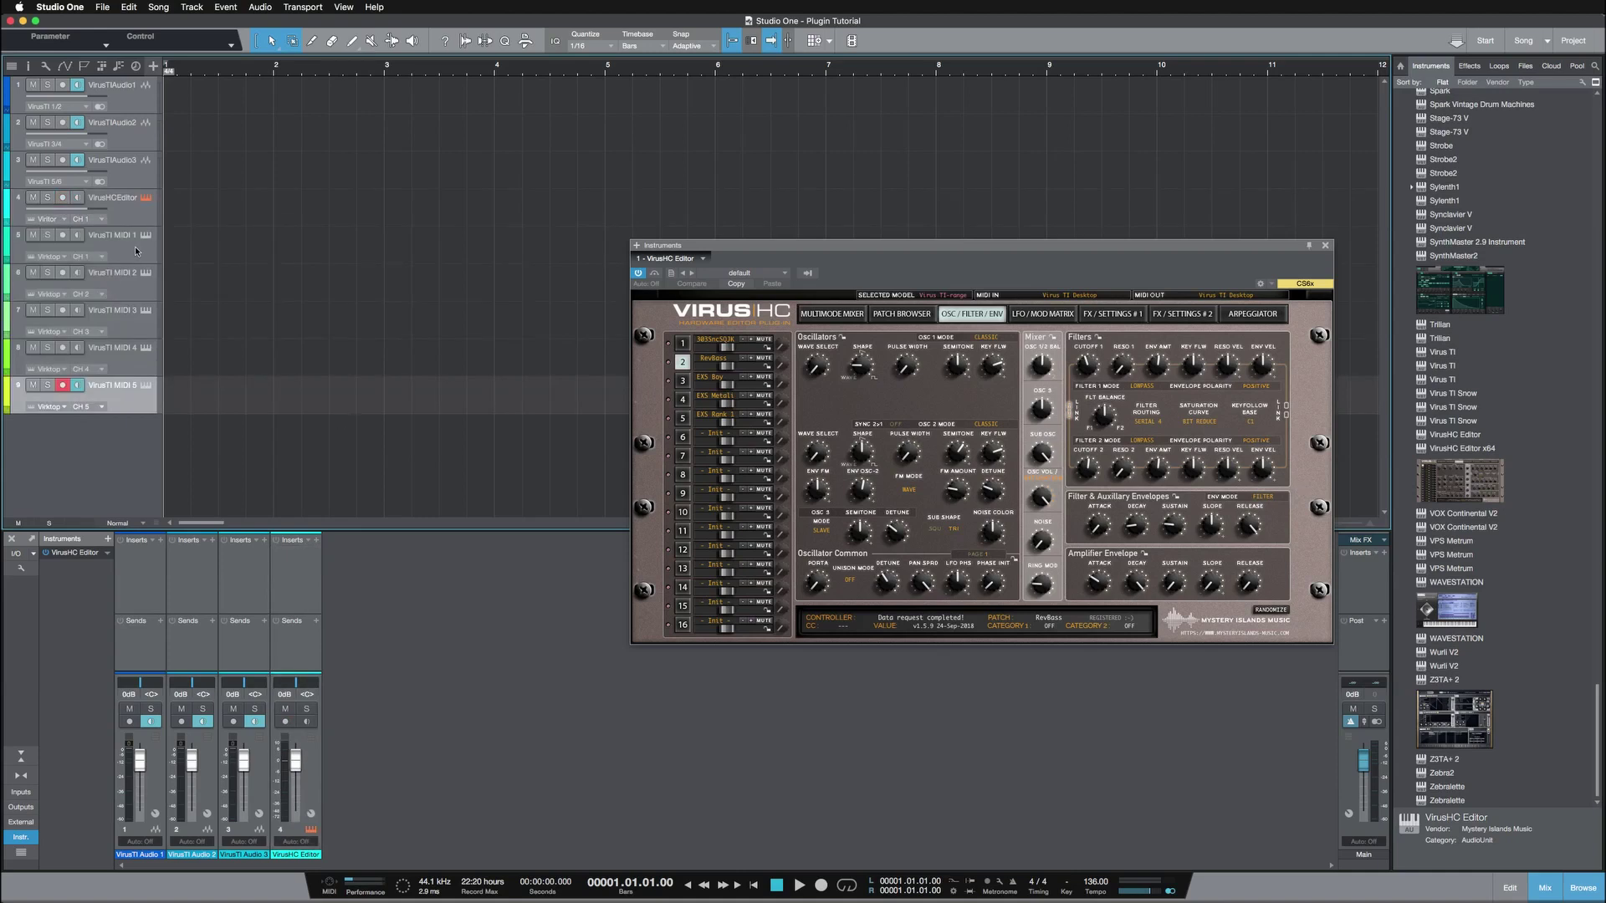
Step: Arm and play VirusTI MIDI 2, 3, 4 and 1, draw an event from bar 1, then re-arm VirusHCEditor
{"action": "left_click", "coordinate": [138, 290]}
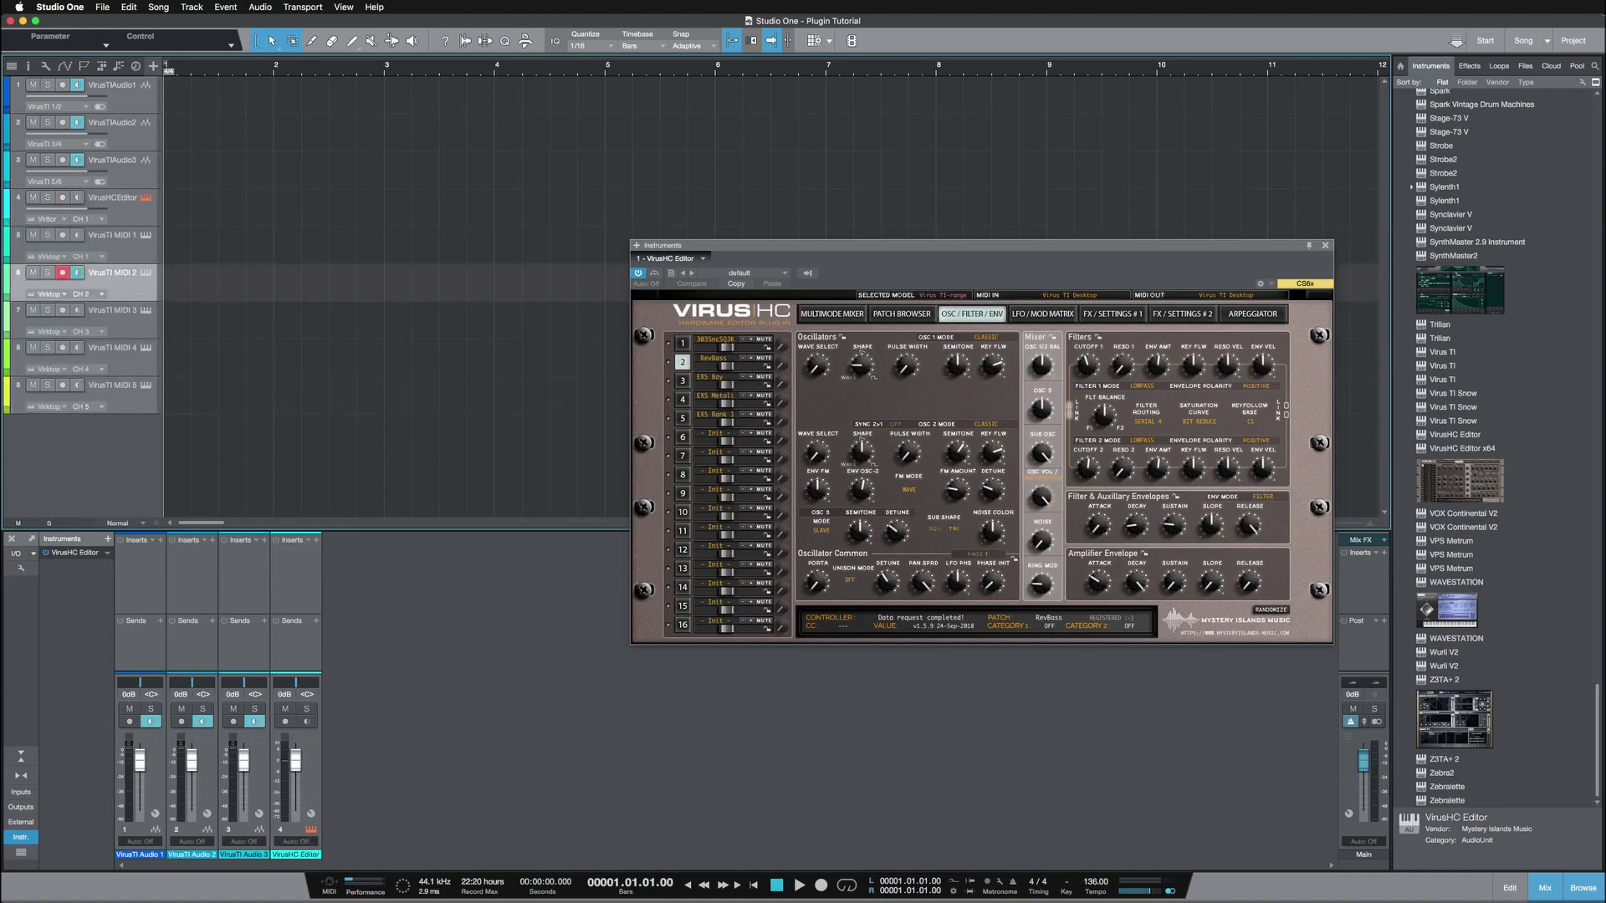
{"action": "left_click", "coordinate": [129, 320]}
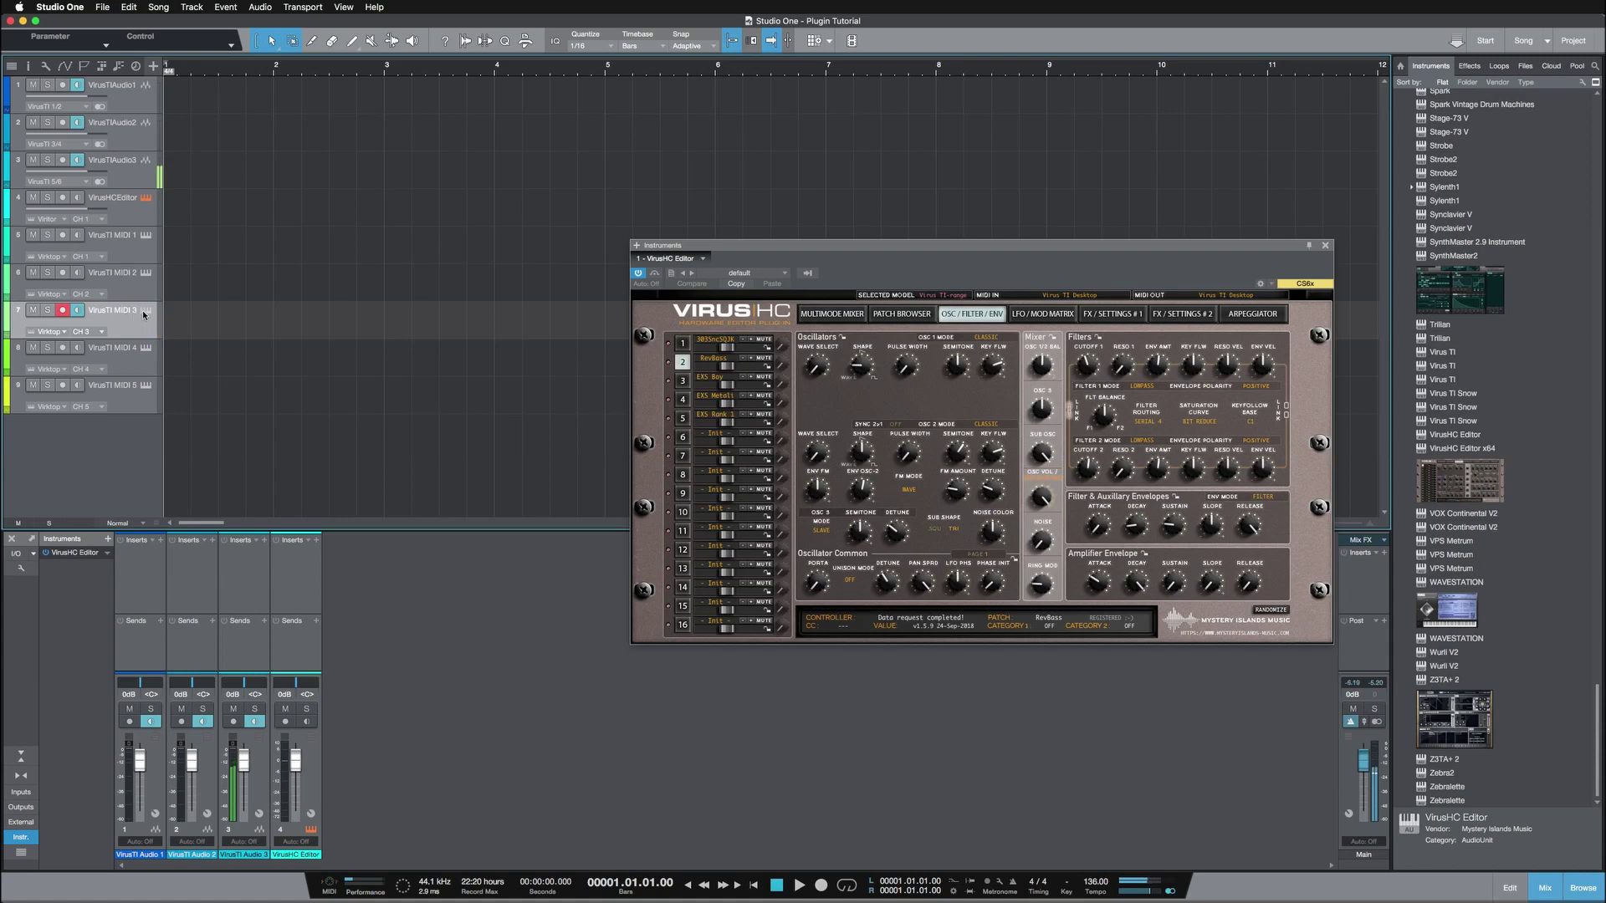
{"action": "left_click", "coordinate": [139, 374]}
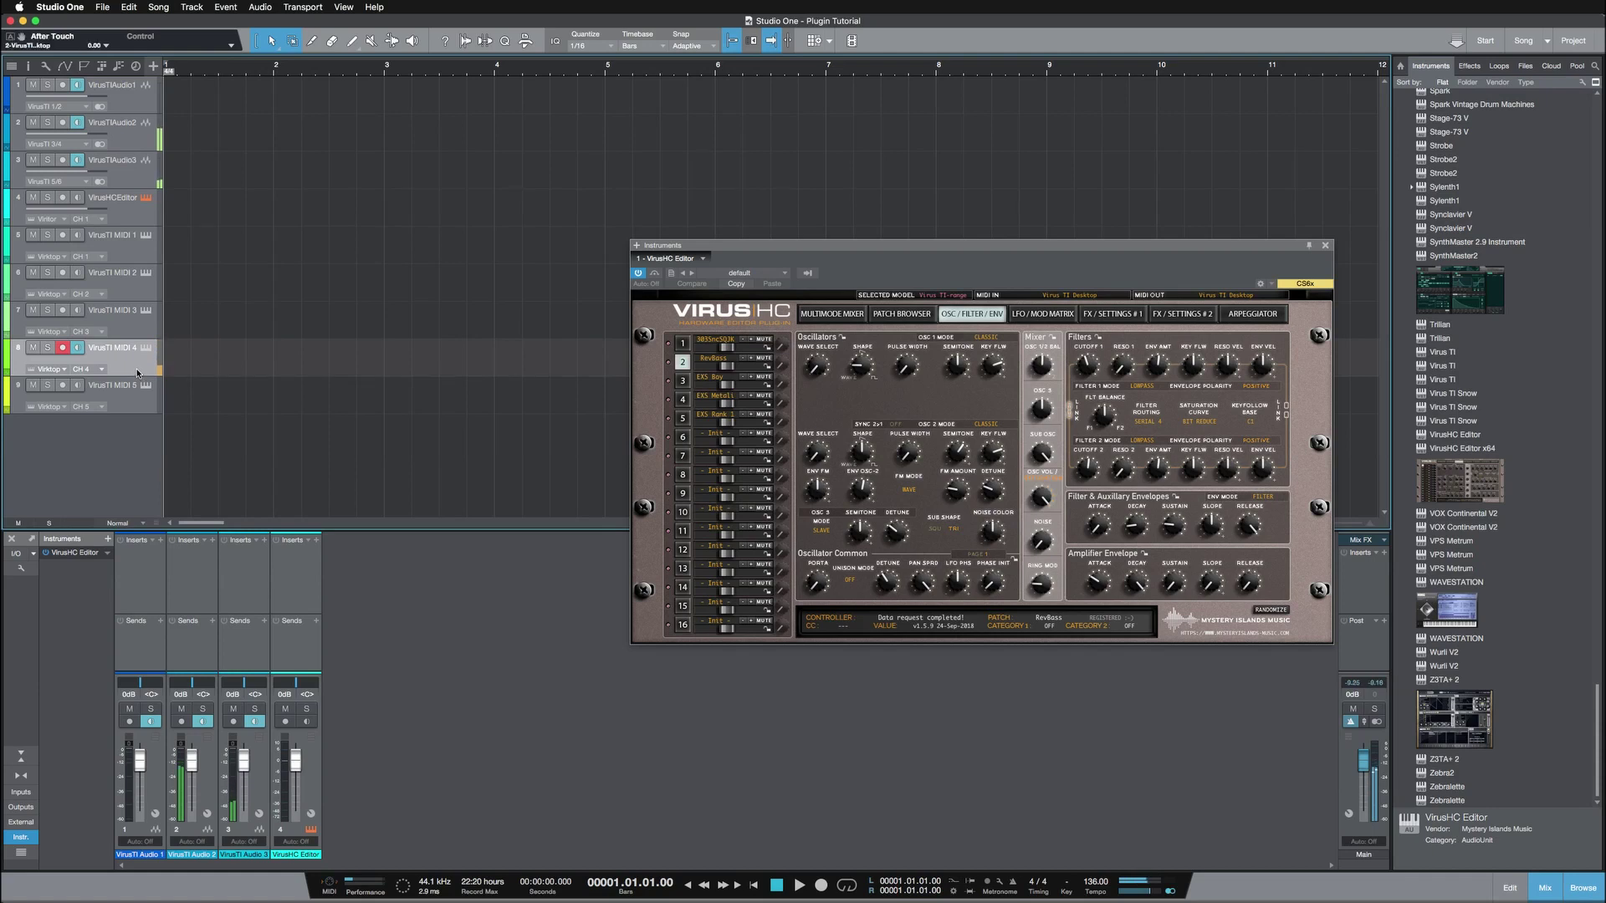
{"action": "left_click", "coordinate": [139, 251]}
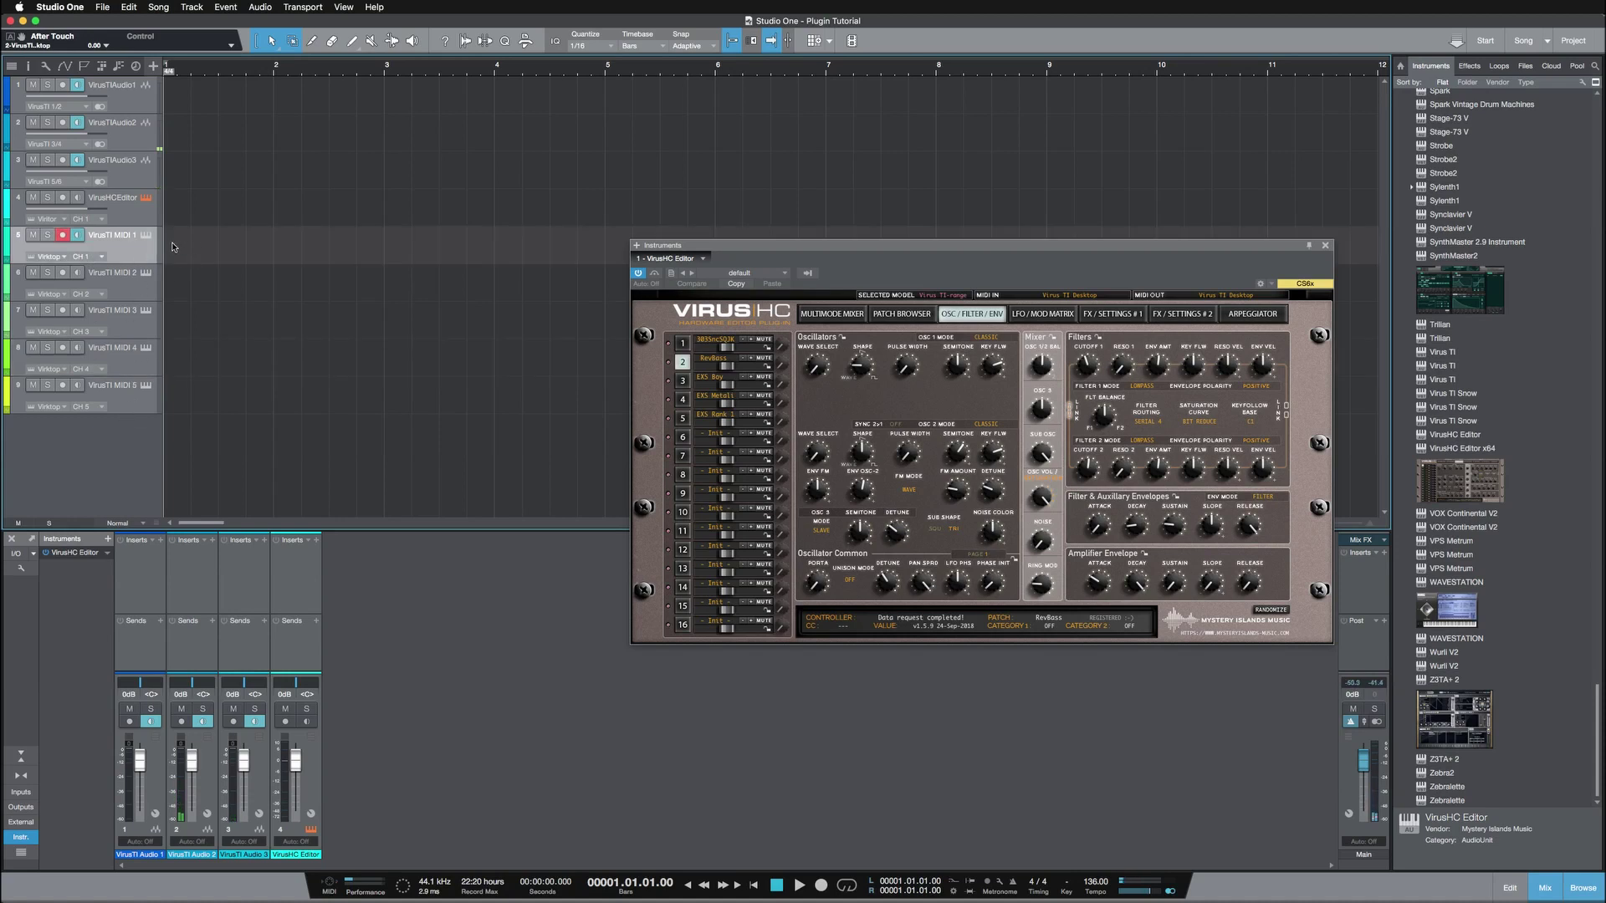
{"action": "mouse_move", "coordinate": [173, 246]}
{"action": "left_mouse_down"}
{"action": "mouse_move", "coordinate": [272, 249]}
{"action": "mouse_move", "coordinate": [221, 255]}
{"action": "left_mouse_up"}
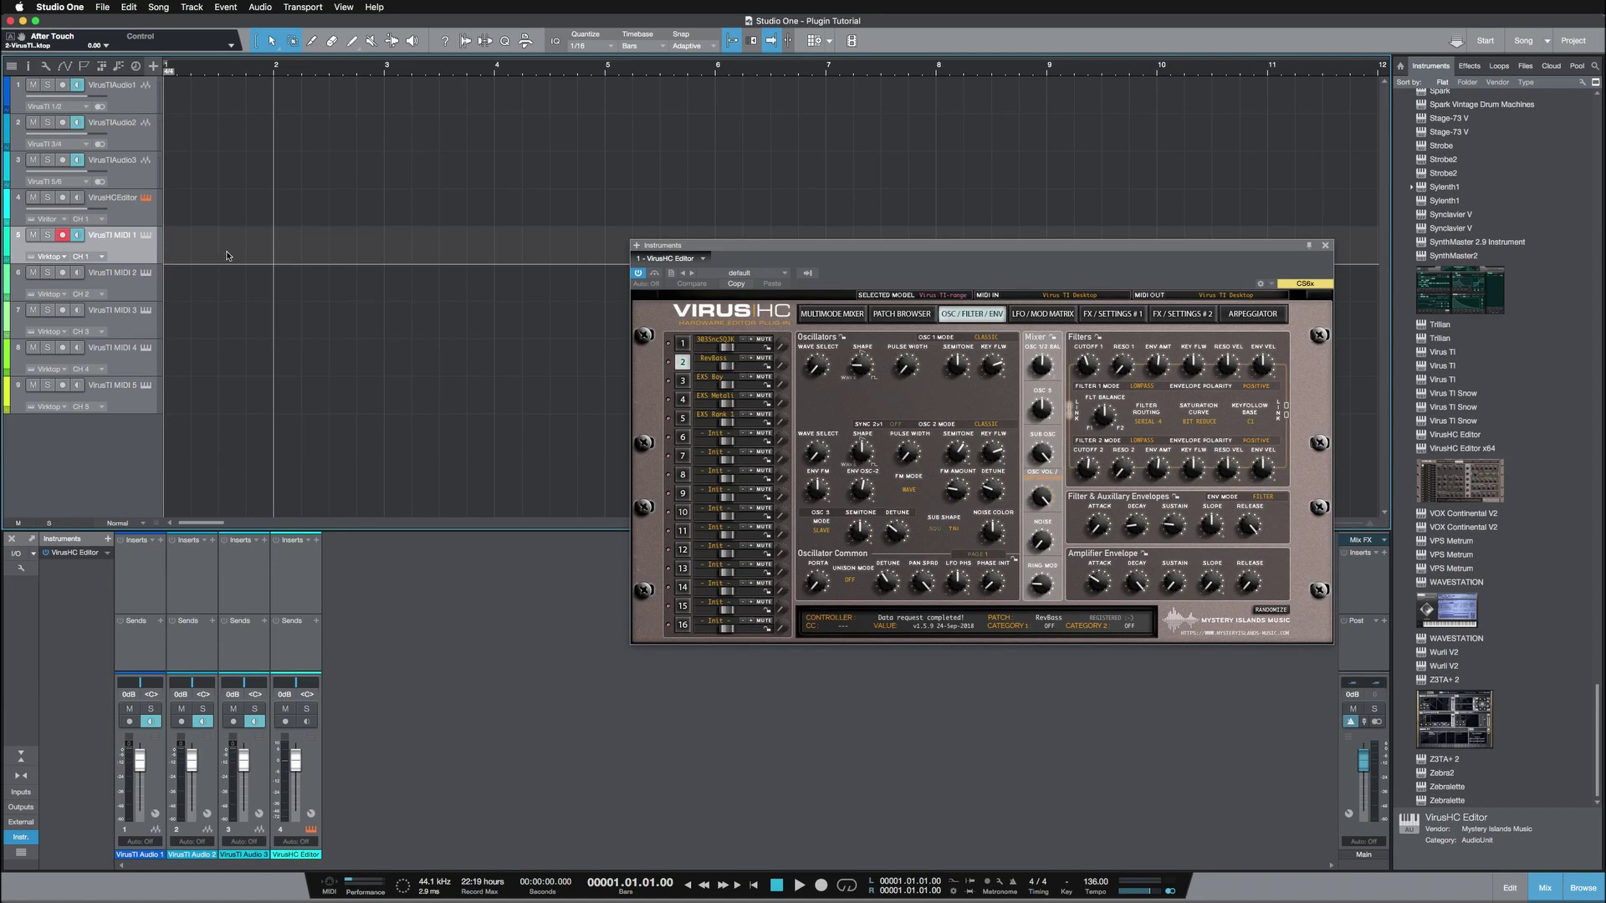
{"action": "left_click", "coordinate": [142, 218]}
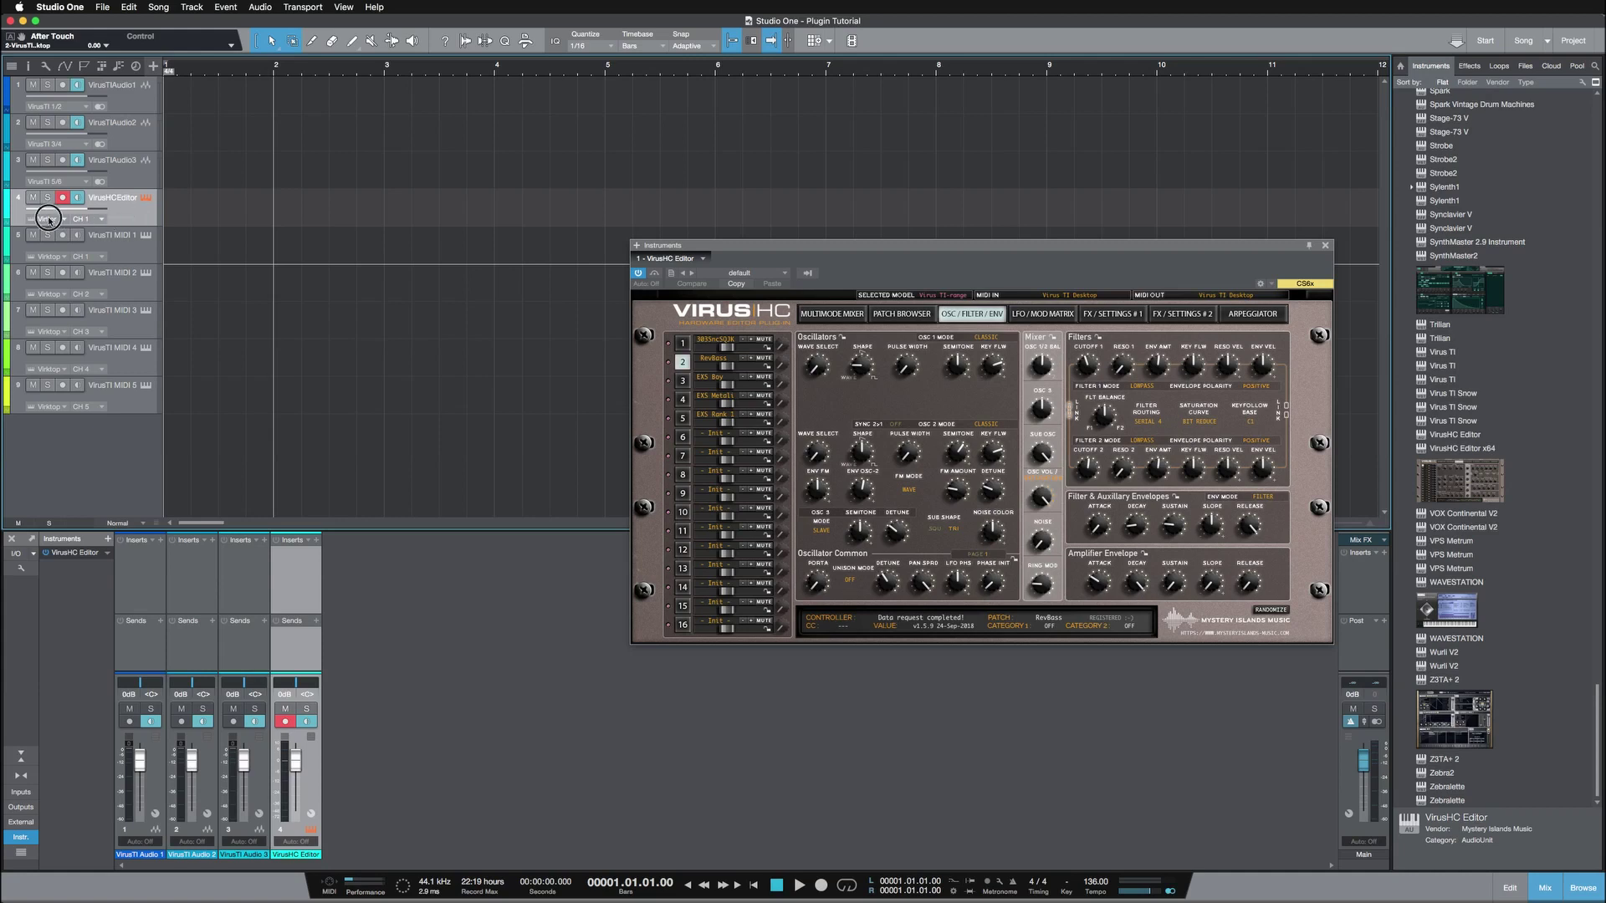
Step: Show the VirusHCEditor track's detailed settings and automation lanes on all tracks
{"action": "left_click", "coordinate": [48, 218]}
{"action": "left_click", "coordinate": [148, 214]}
{"action": "left_click", "coordinate": [27, 65]}
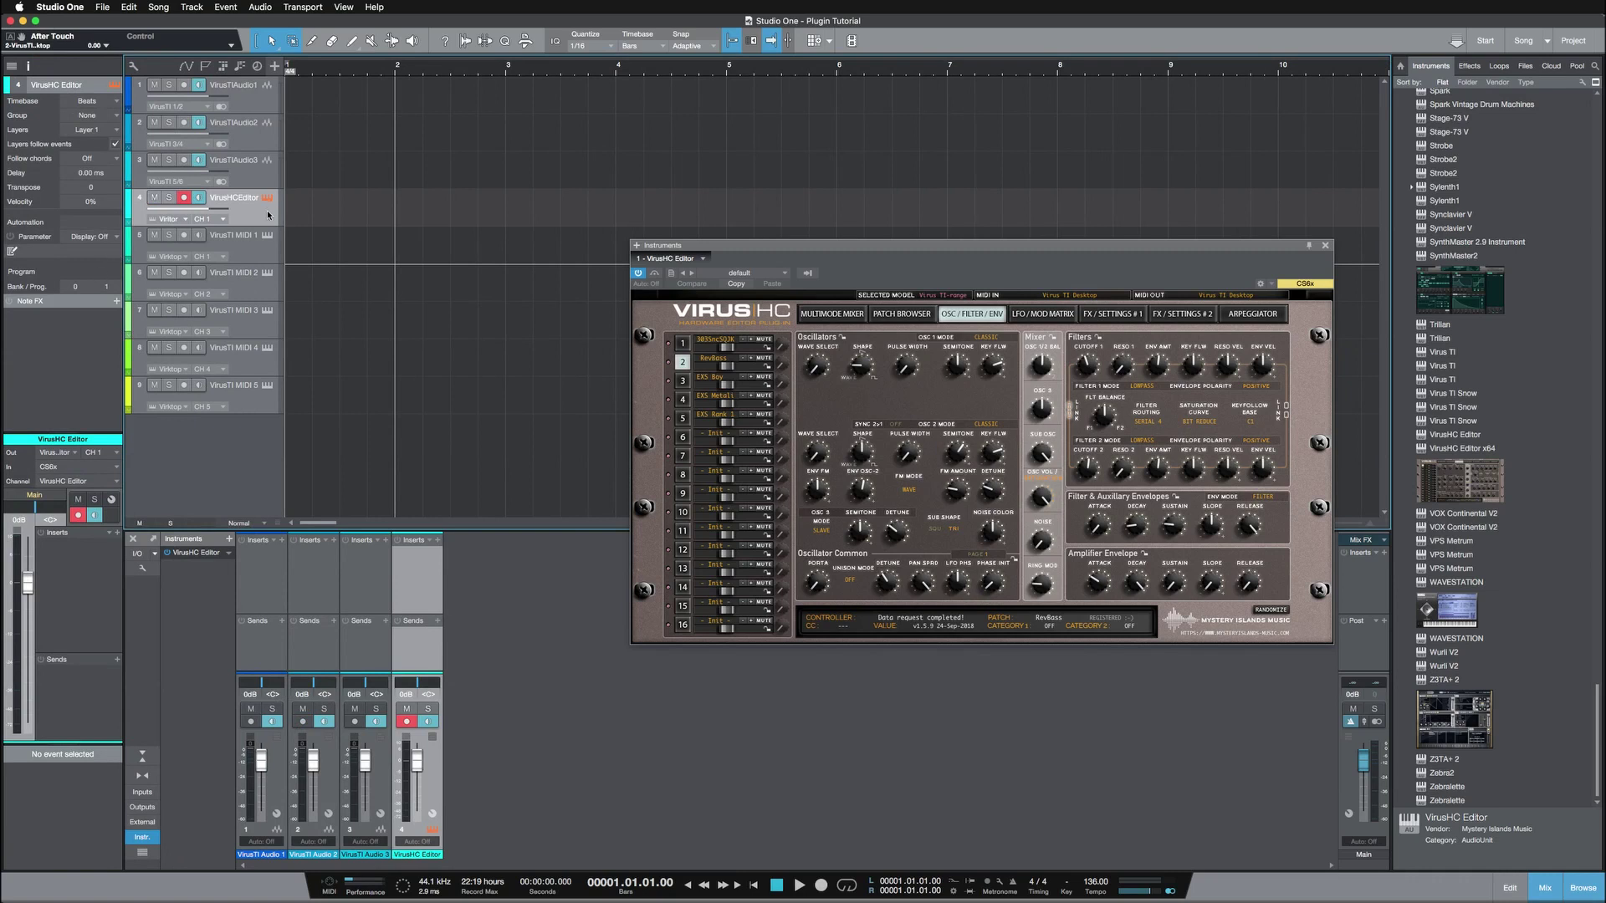
{"action": "left_click", "coordinate": [187, 68]}
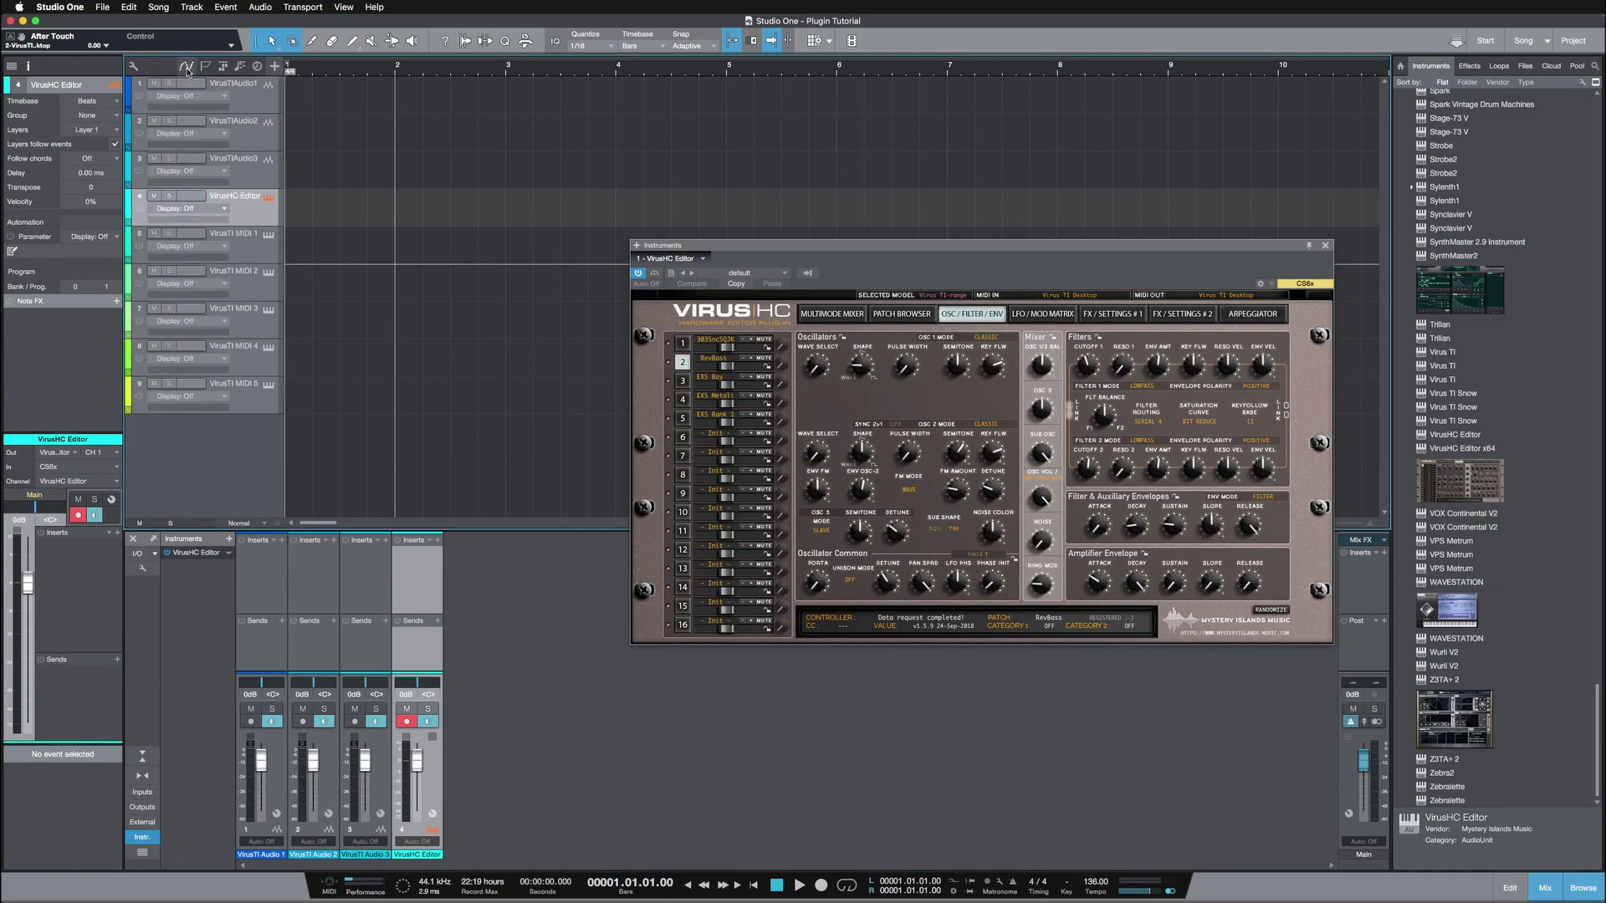
Step: Turn Virus part 2's Filter 1 Cutoff to 55 in the VirusHC editor
{"action": "left_click", "coordinate": [202, 209]}
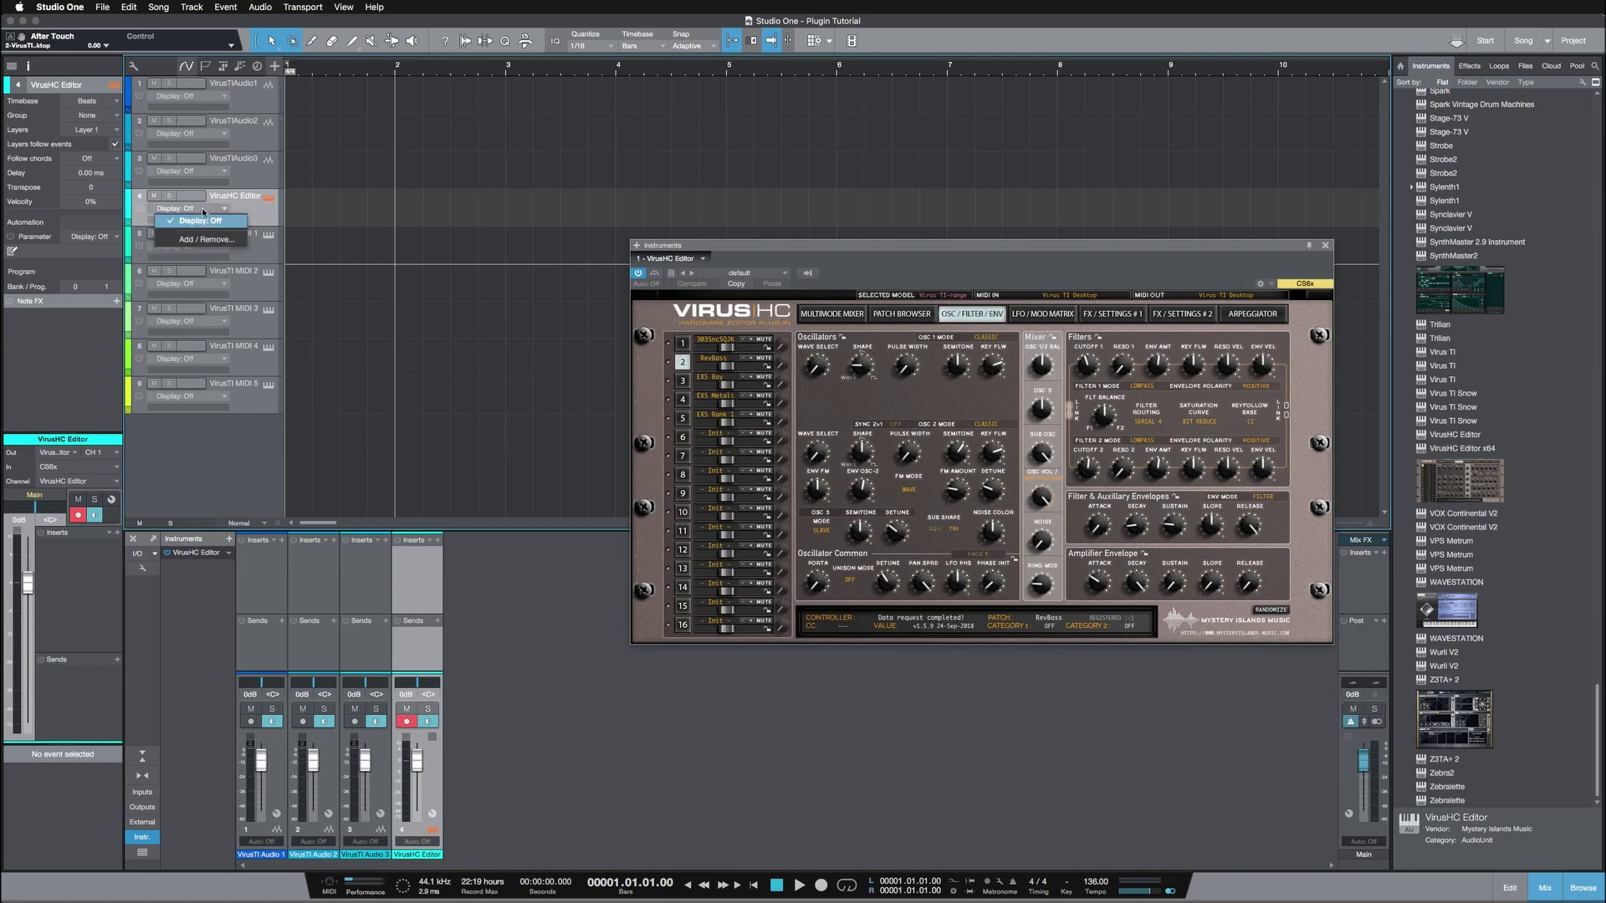
{"action": "left_click", "coordinate": [202, 211]}
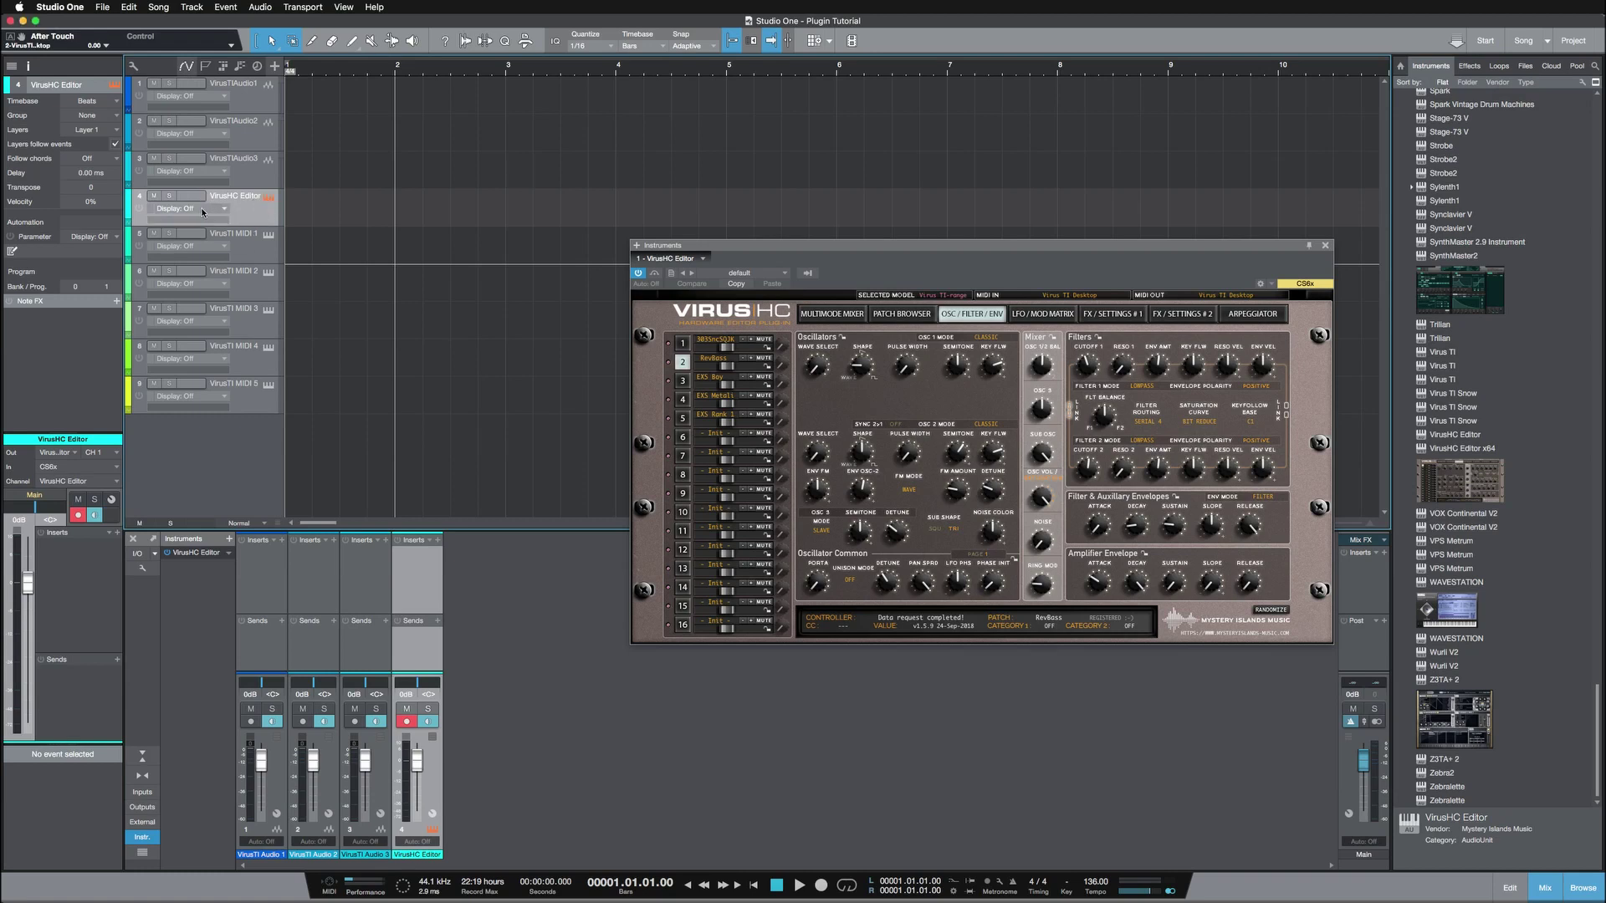
{"action": "left_click_drag", "start_coordinate": [1089, 369], "coordinate": [1089, 380]}
{"action": "left_click", "coordinate": [207, 215]}
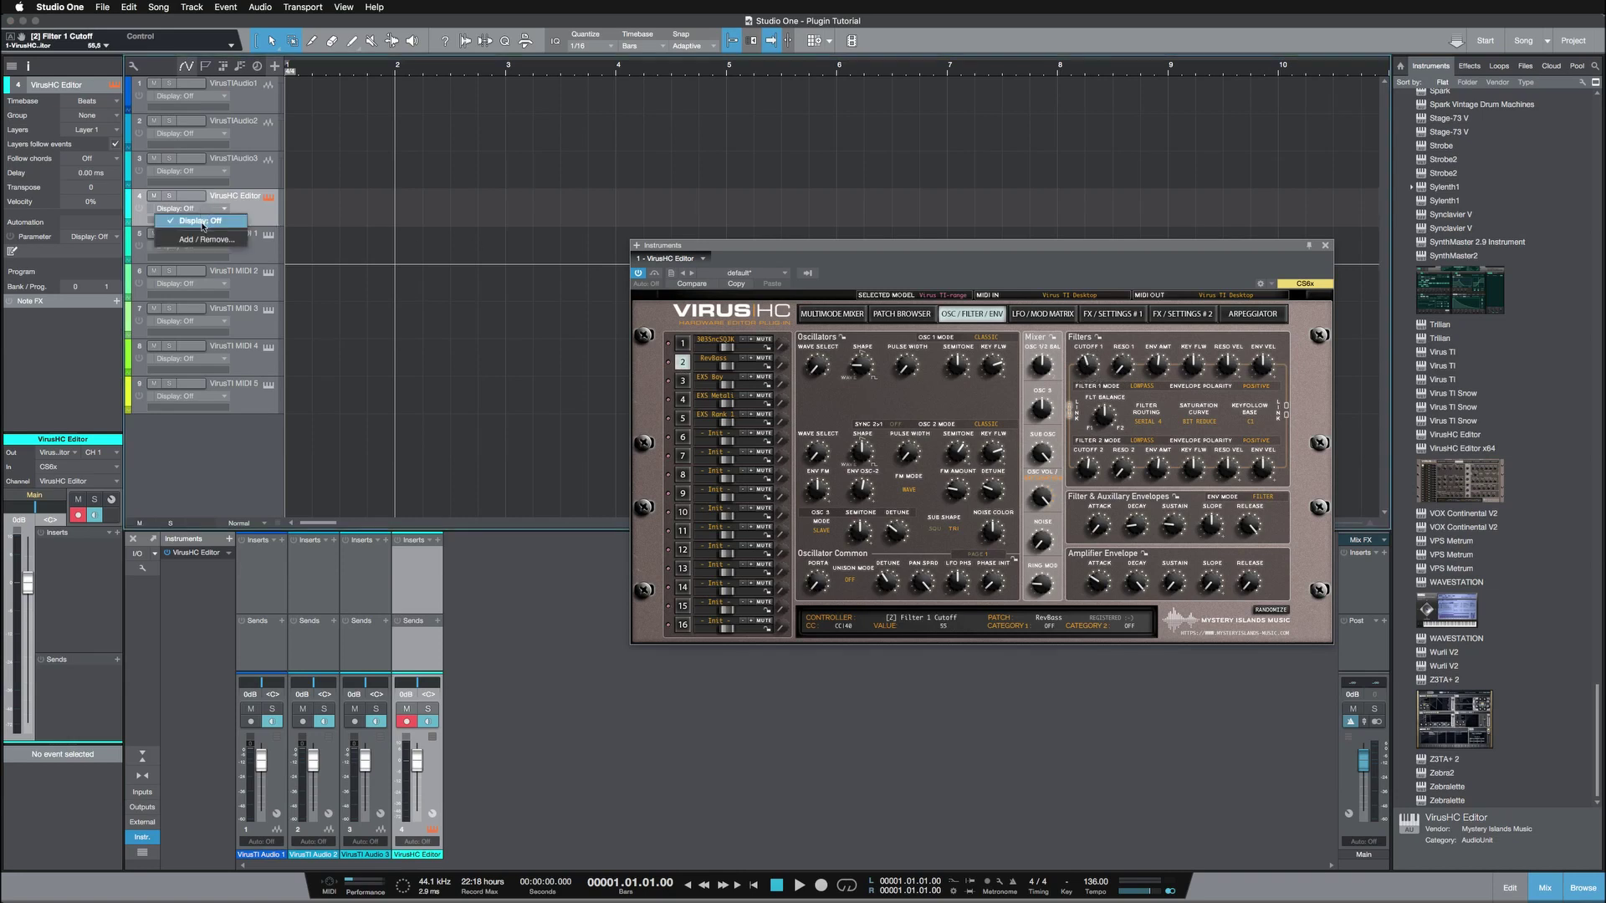
Step: Open the Add/Remove automation dialog, enlarge it and scroll to the Filter 1 Cutoff parameters
{"action": "left_click", "coordinate": [214, 238]}
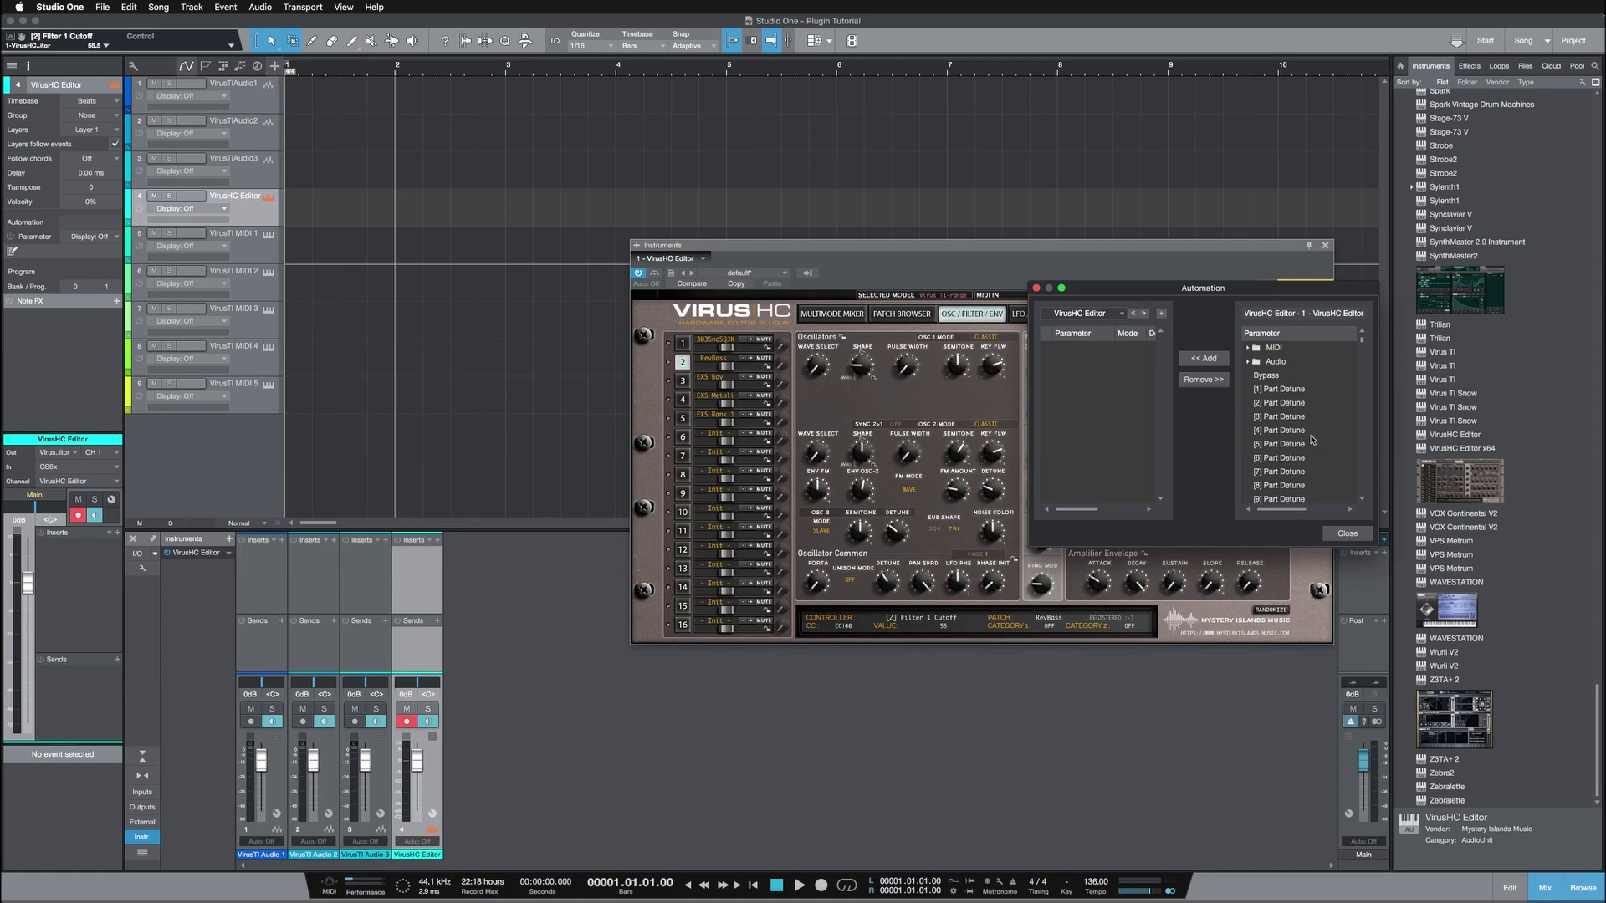
{"action": "scroll", "coordinate": [1310, 407], "scroll_direction": "down", "scroll_amount": 5}
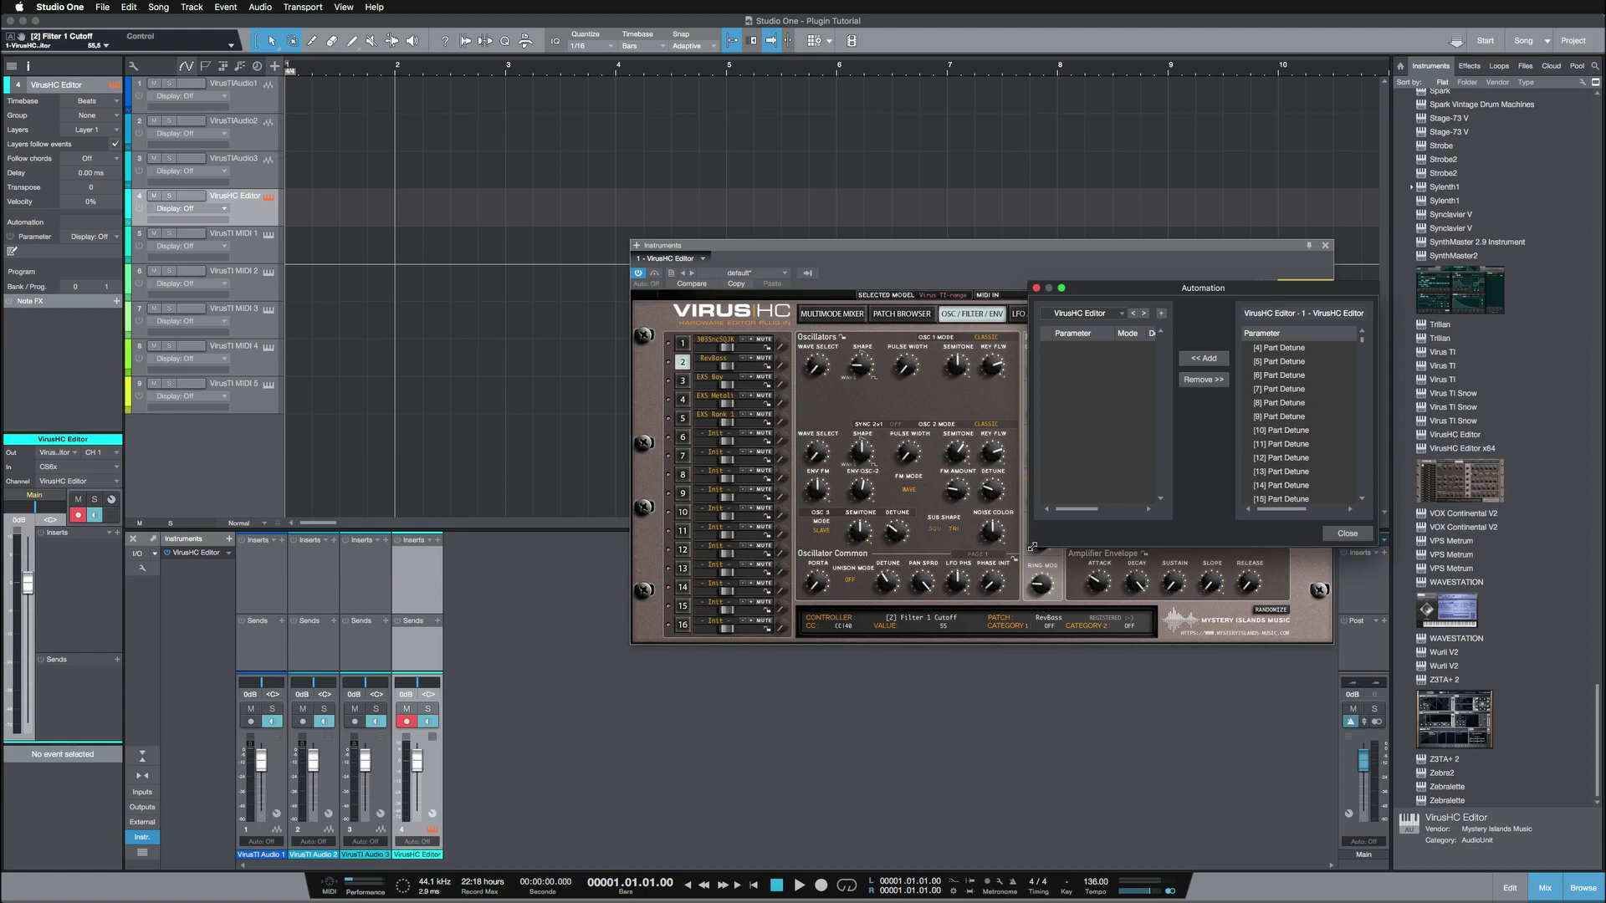
{"action": "left_click_drag", "start_coordinate": [1033, 547], "coordinate": [591, 803]}
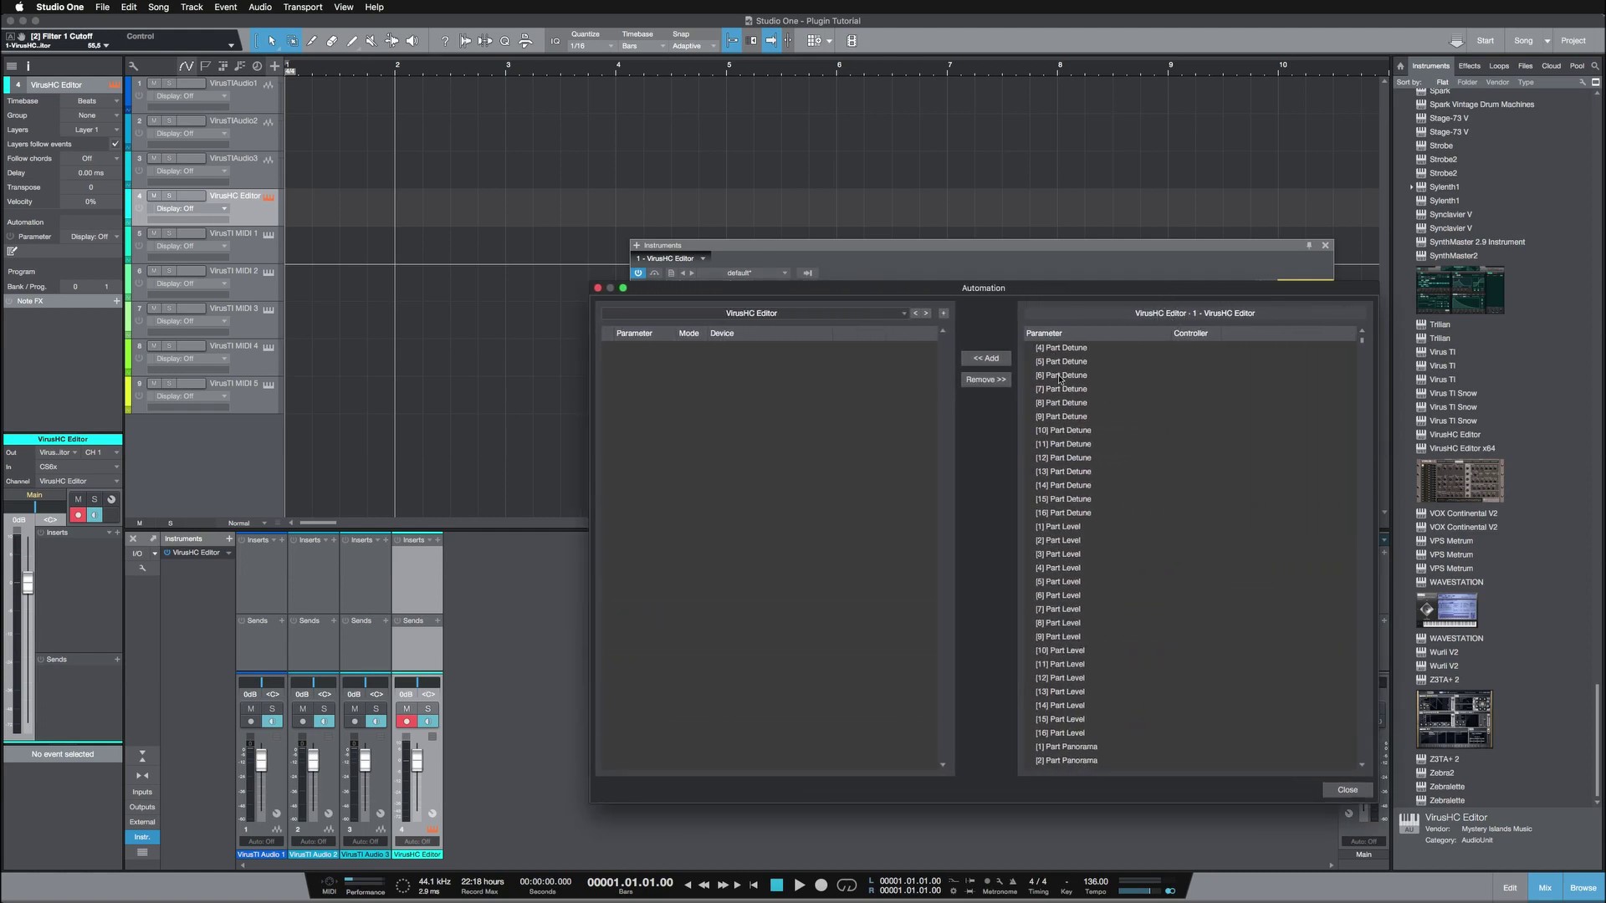
{"action": "scroll", "coordinate": [1094, 411], "scroll_direction": "down", "scroll_amount": 1}
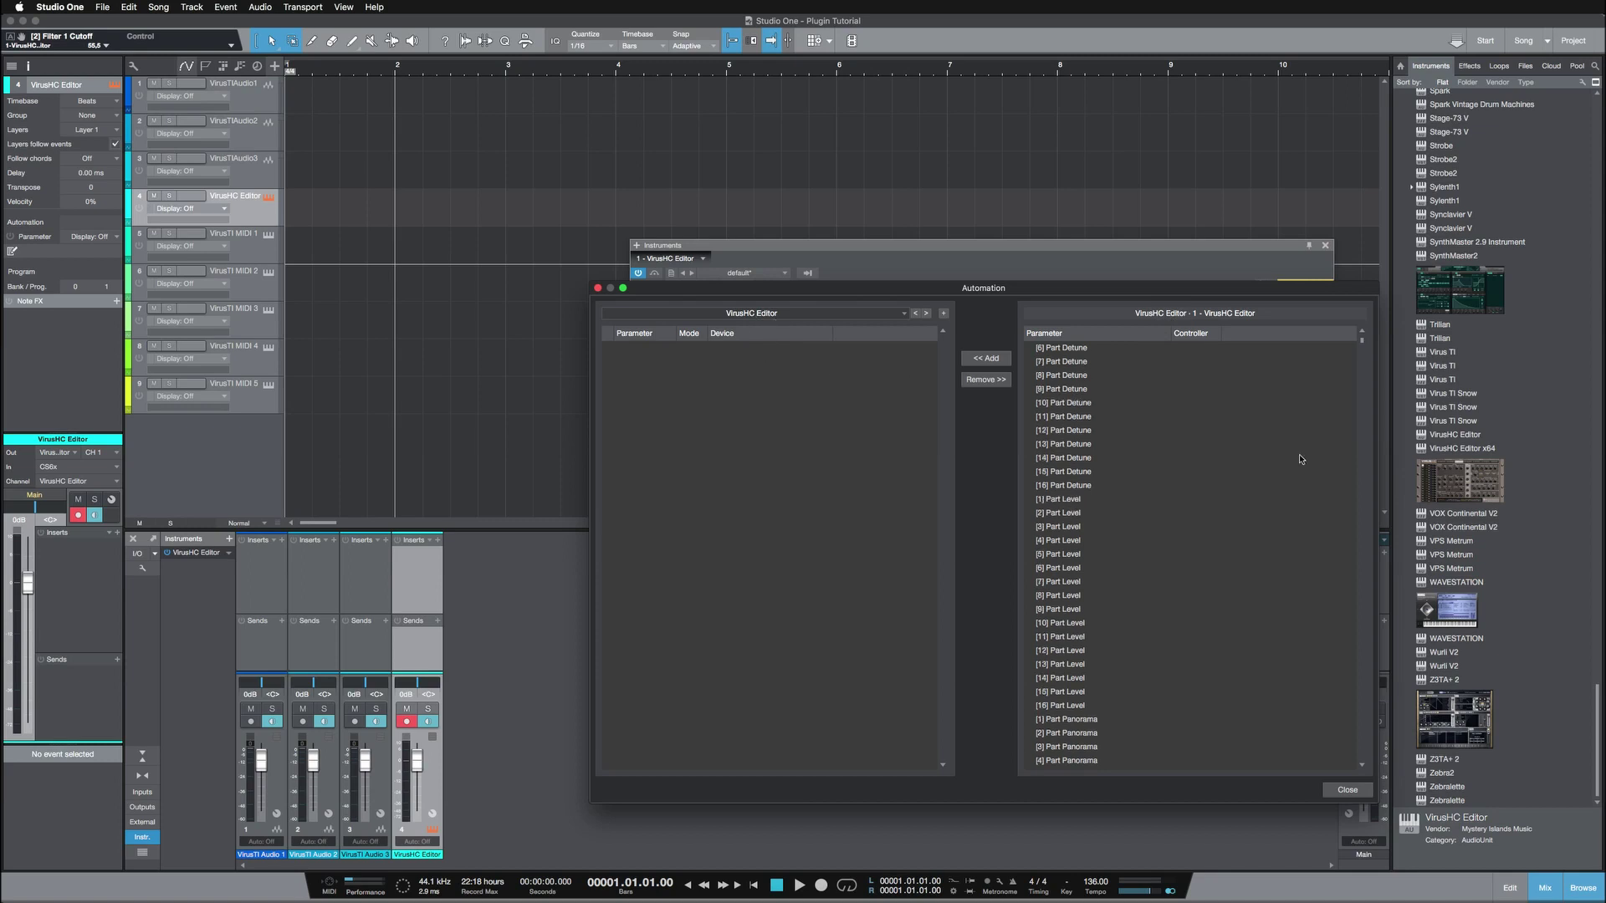
{"action": "scroll", "coordinate": [1125, 450], "scroll_direction": "down", "scroll_amount": 8}
{"action": "scroll", "coordinate": [1116, 527], "scroll_direction": "down", "scroll_amount": 15}
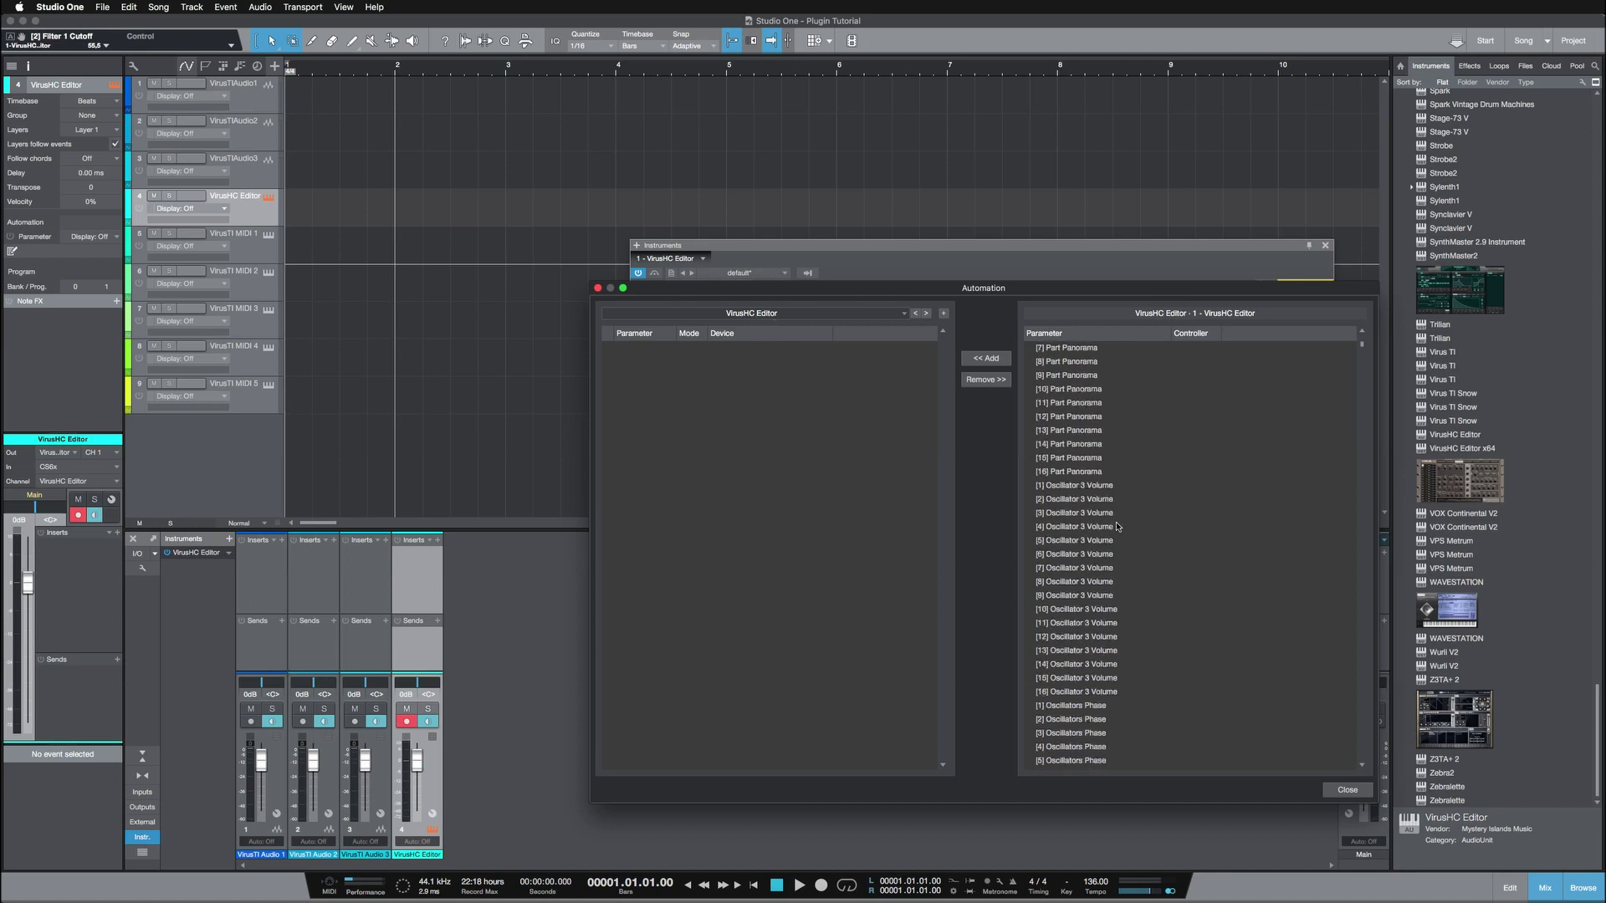
{"action": "scroll", "coordinate": [1116, 527], "scroll_direction": "down", "scroll_amount": 15}
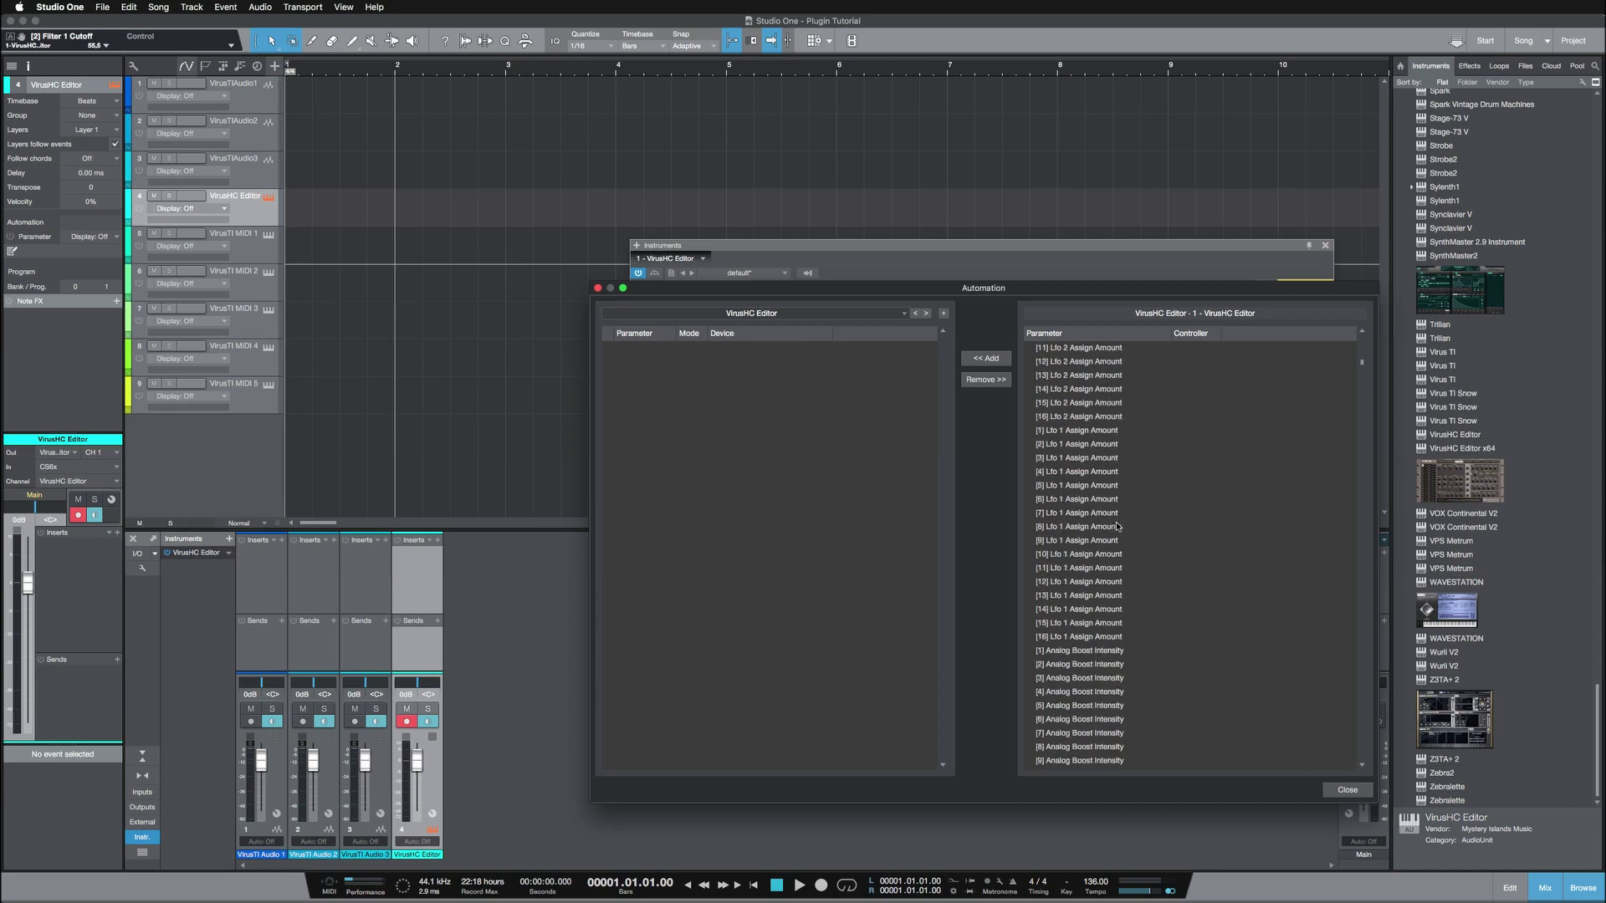
{"action": "scroll", "coordinate": [1116, 527], "scroll_direction": "up", "scroll_amount": 6}
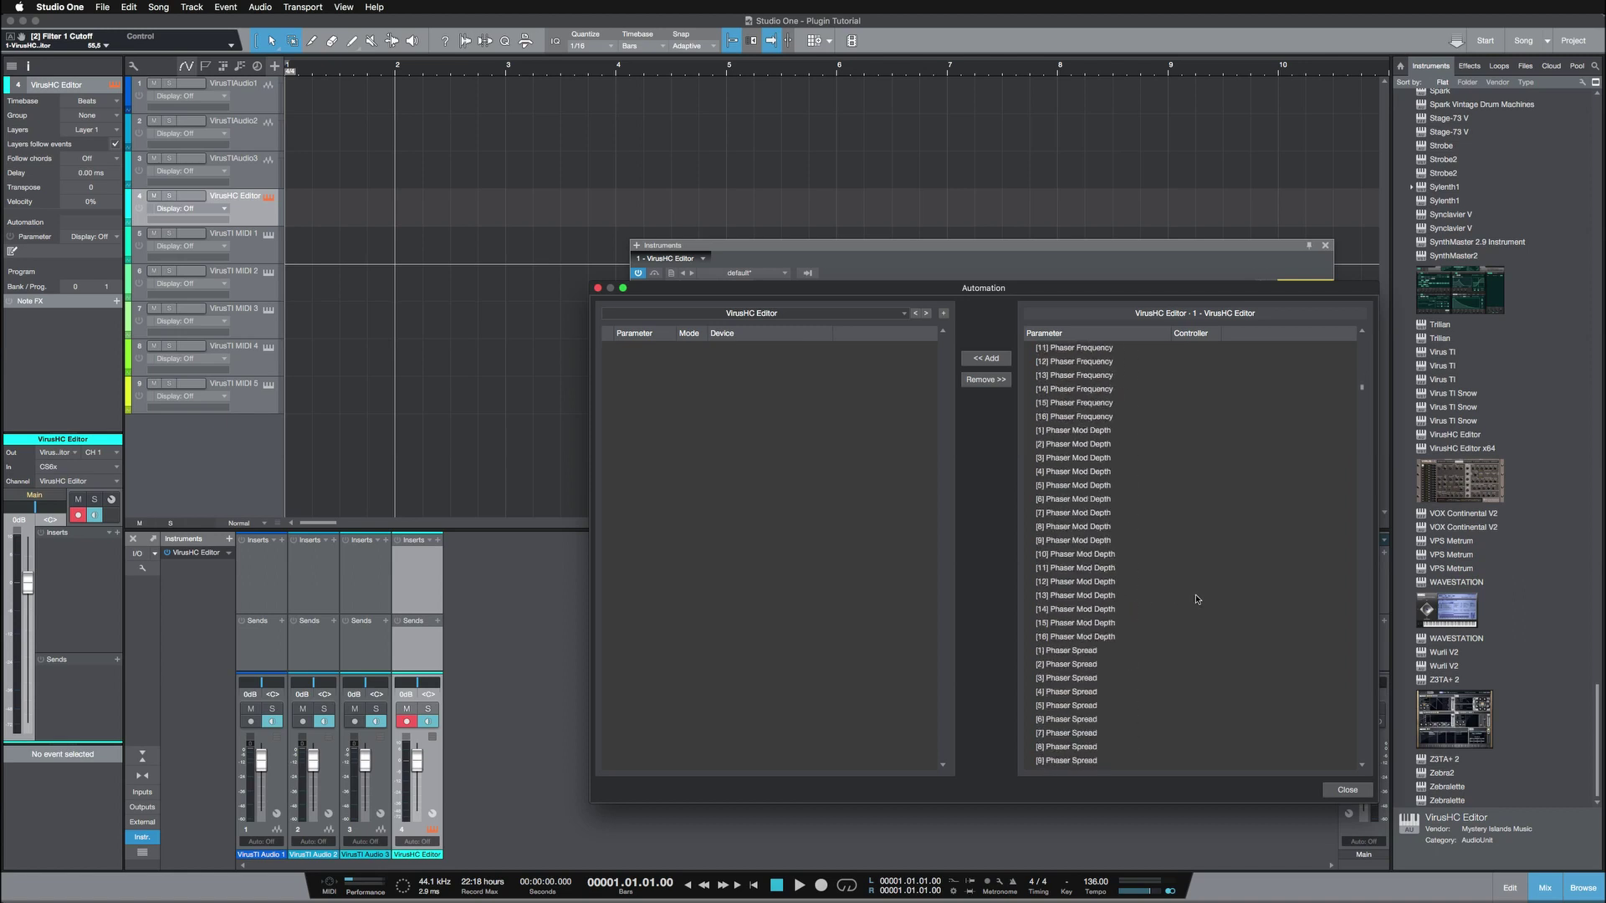
{"action": "scroll", "coordinate": [1289, 494], "scroll_direction": "down", "scroll_amount": 15}
{"action": "left_click_drag", "start_coordinate": [1363, 393], "coordinate": [1362, 432]}
Step: Add [1] through [16] Filter 1 Cutoff as automation and close the dialog
{"action": "left_click", "coordinate": [1110, 528]}
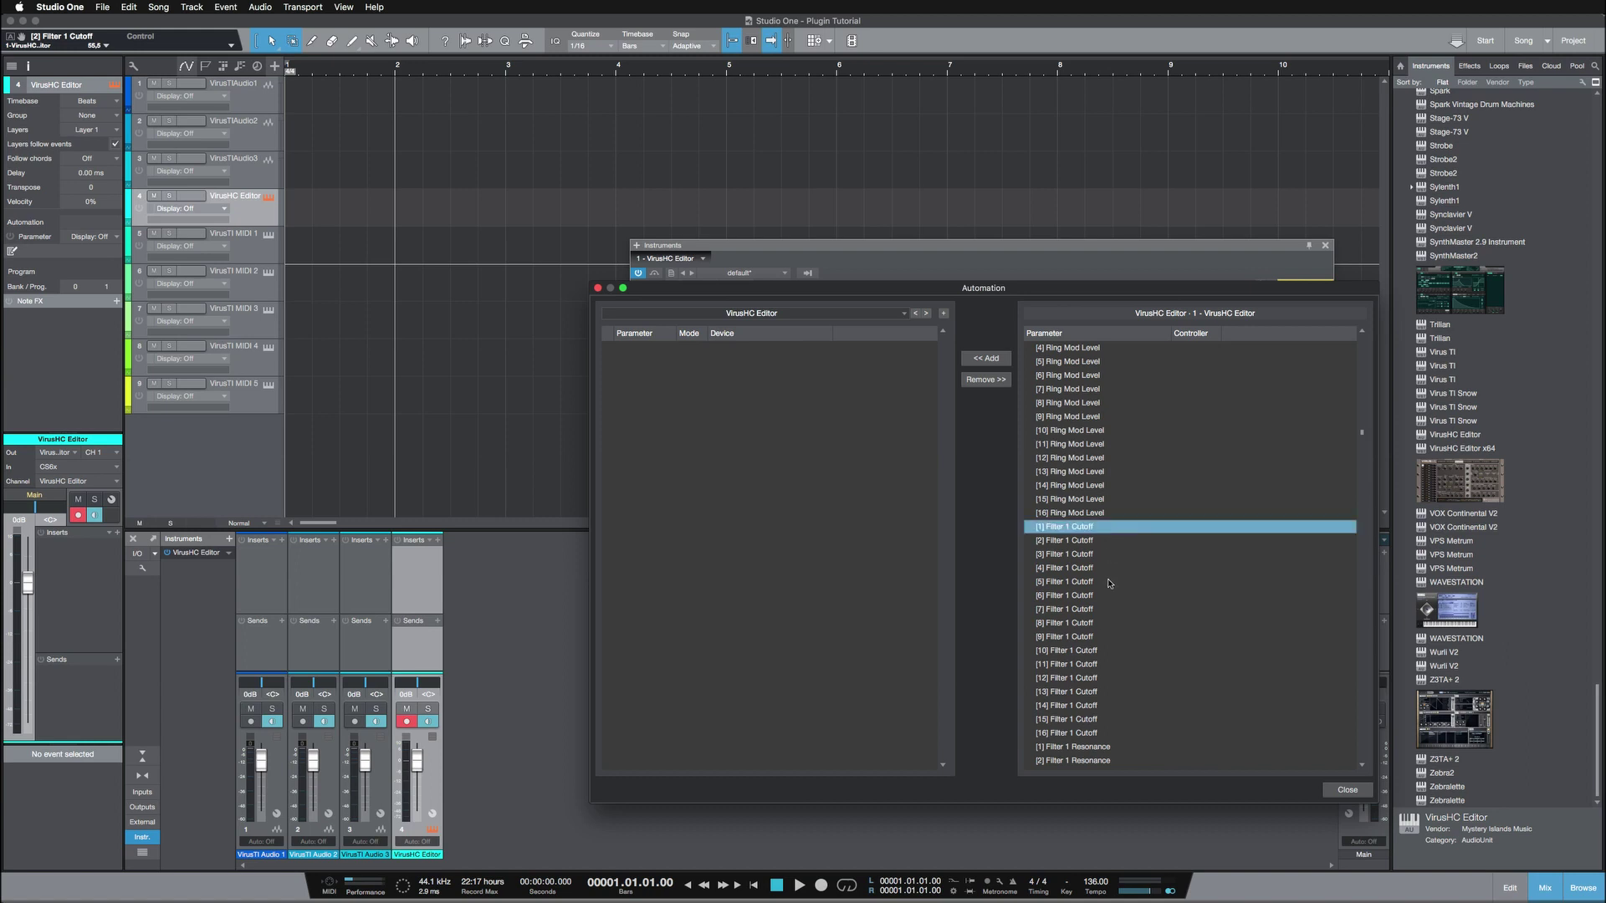
{"action": "left_click", "coordinate": [1108, 735], "text": "shift"}
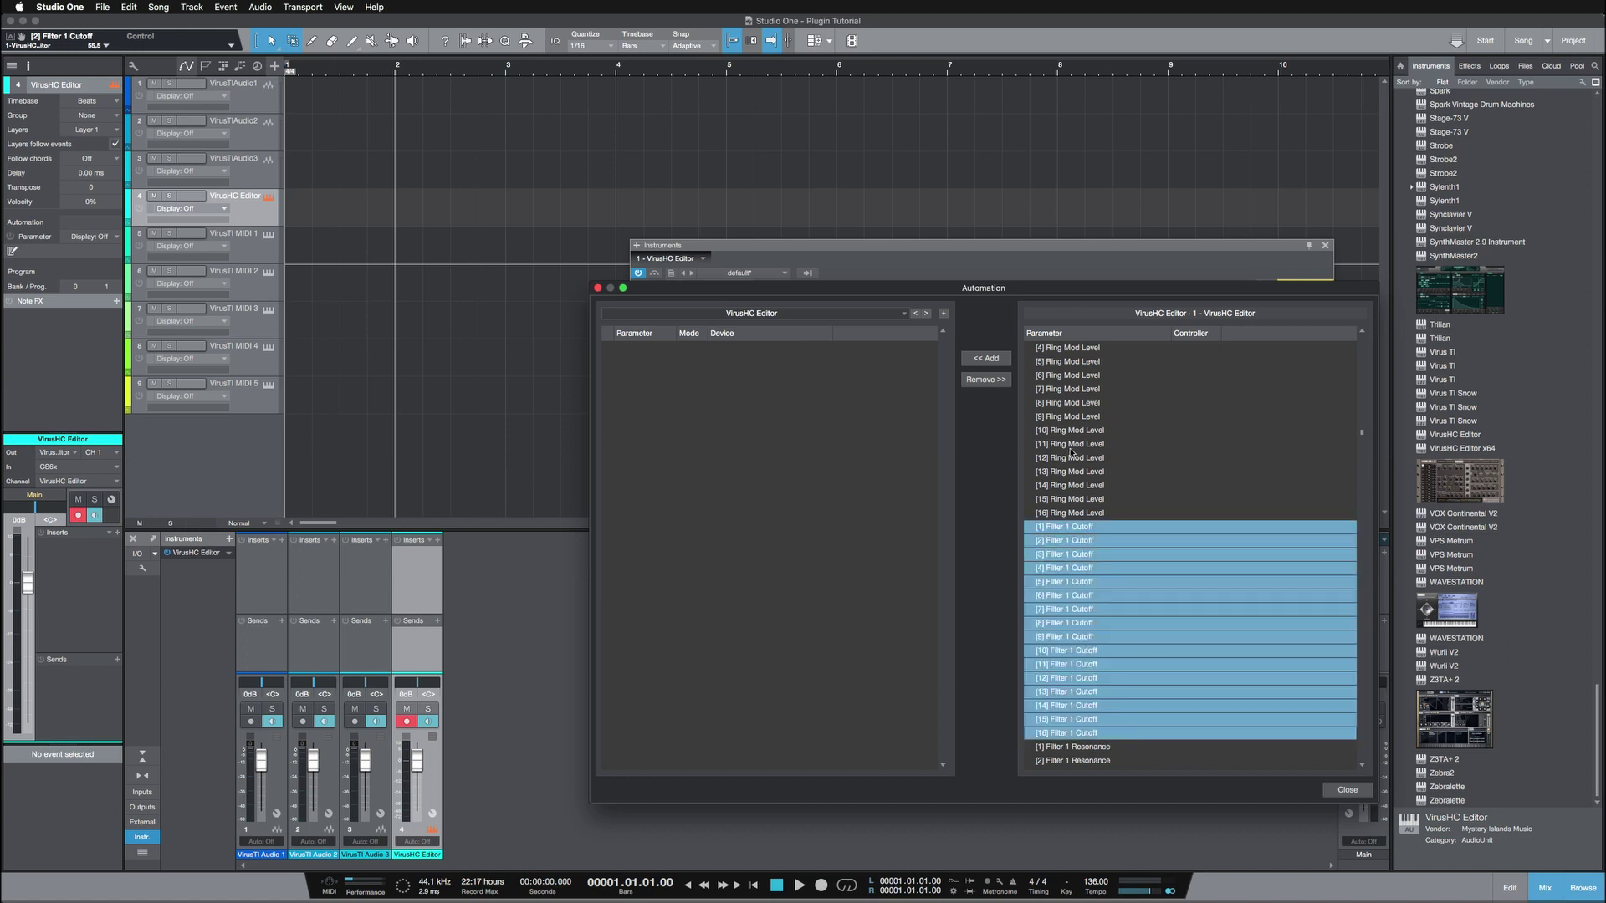
{"action": "left_click", "coordinate": [985, 362]}
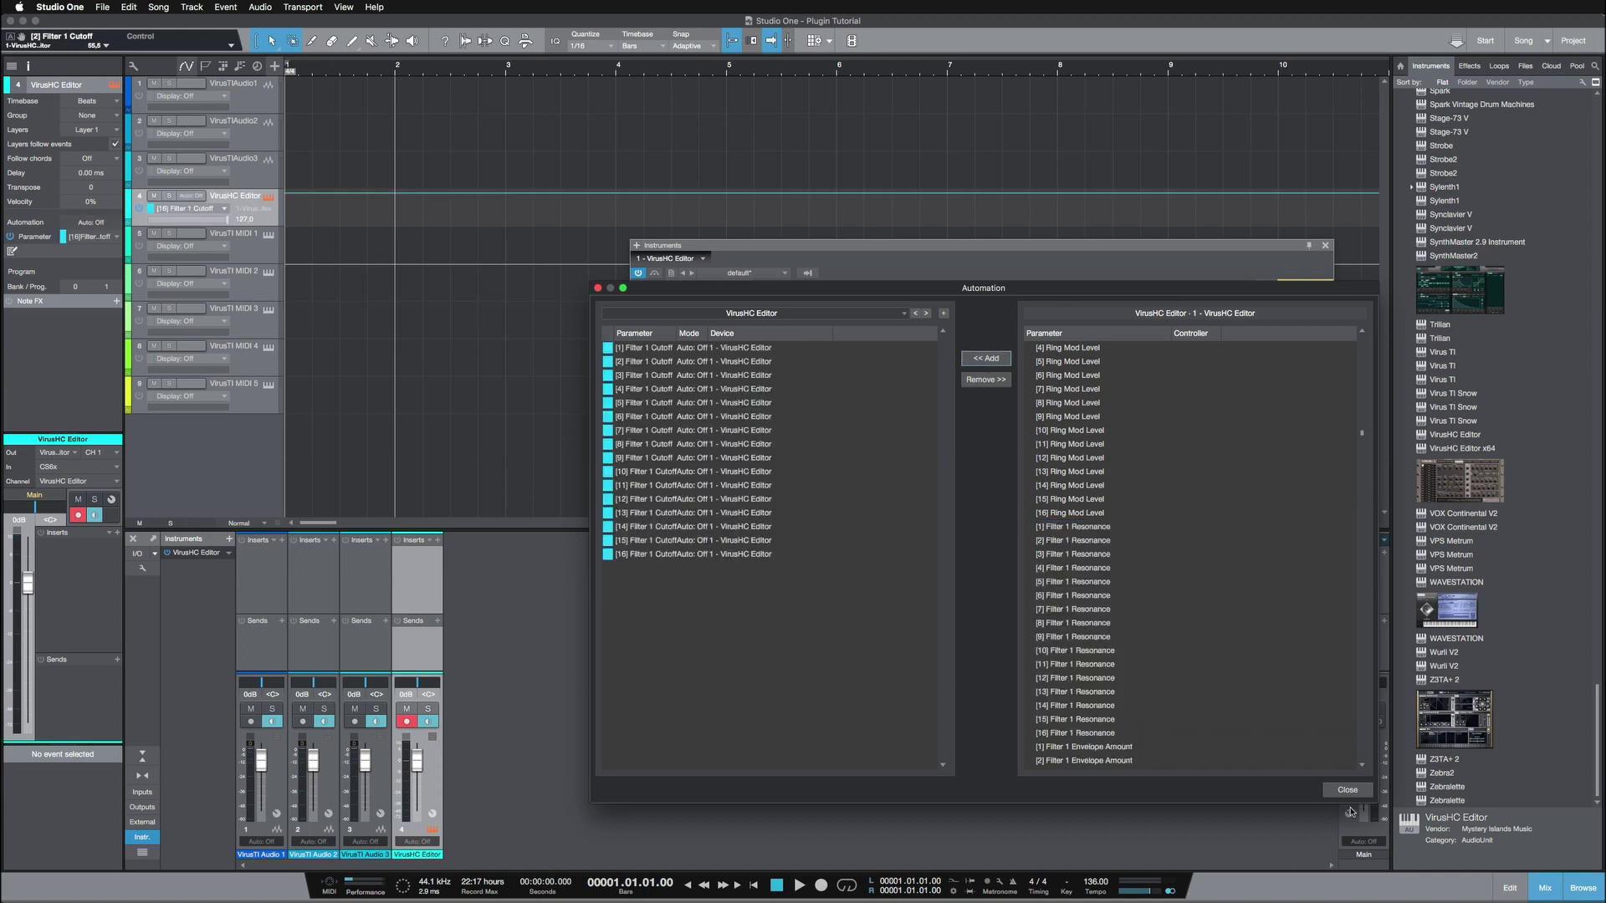
{"action": "left_click", "coordinate": [1348, 790]}
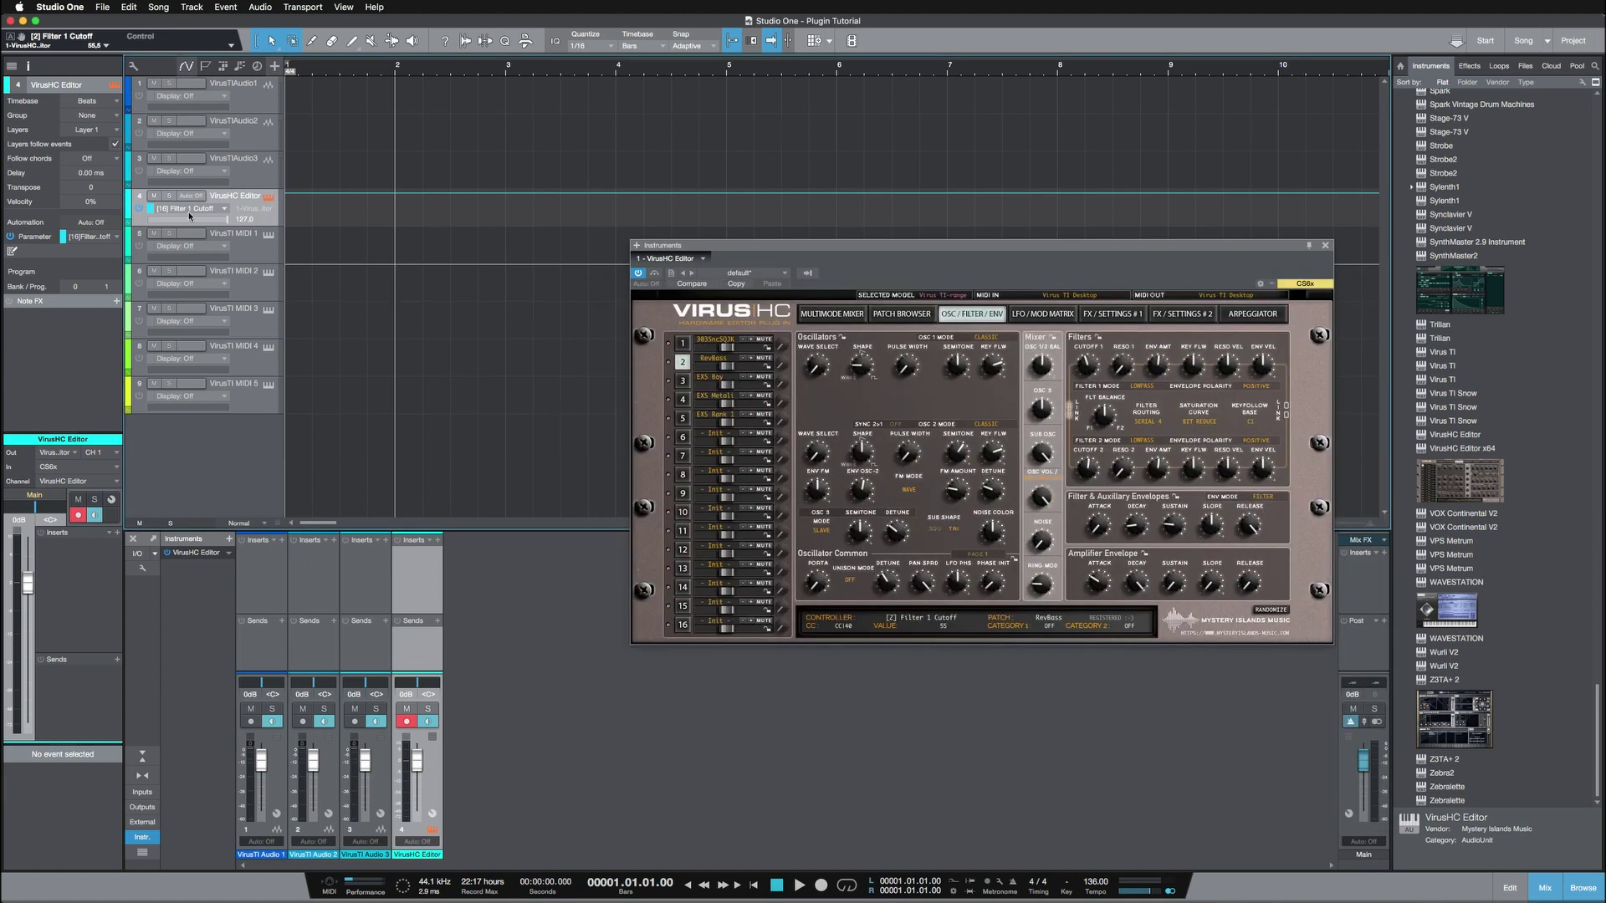
Step: Show [2] Filter 1 Cutoff in track 4's automation lane and adjust it to about 36
{"action": "left_click", "coordinate": [193, 209]}
{"action": "left_click", "coordinate": [222, 235]}
{"action": "left_click", "coordinate": [187, 208]}
{"action": "left_click", "coordinate": [222, 249]}
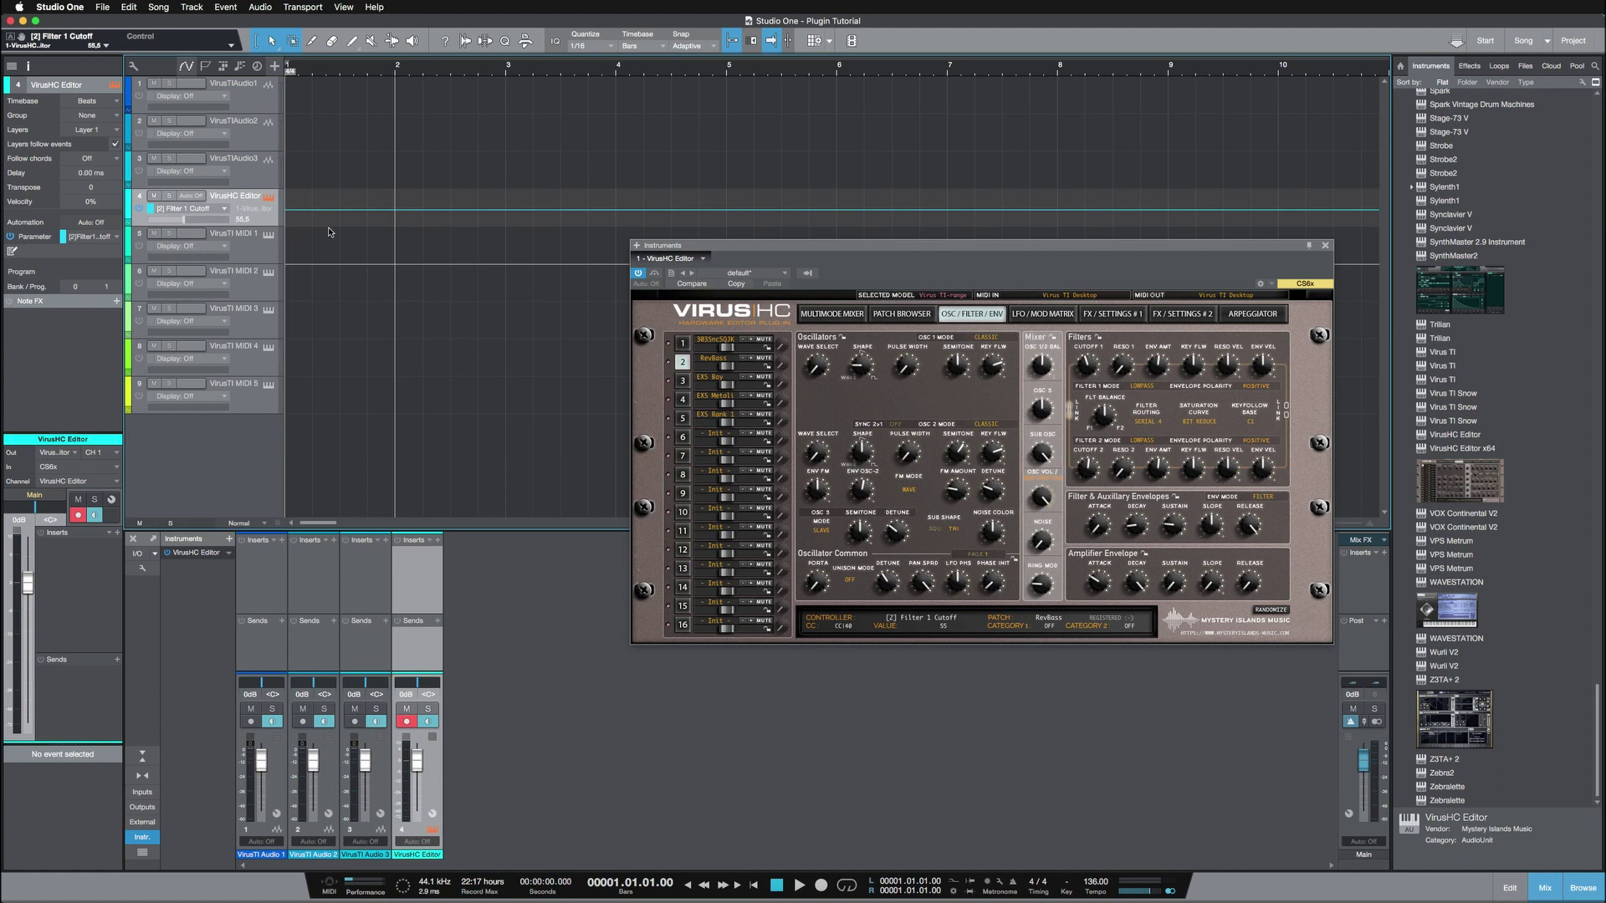
{"action": "left_click_drag", "start_coordinate": [1087, 370], "coordinate": [1089, 378]}
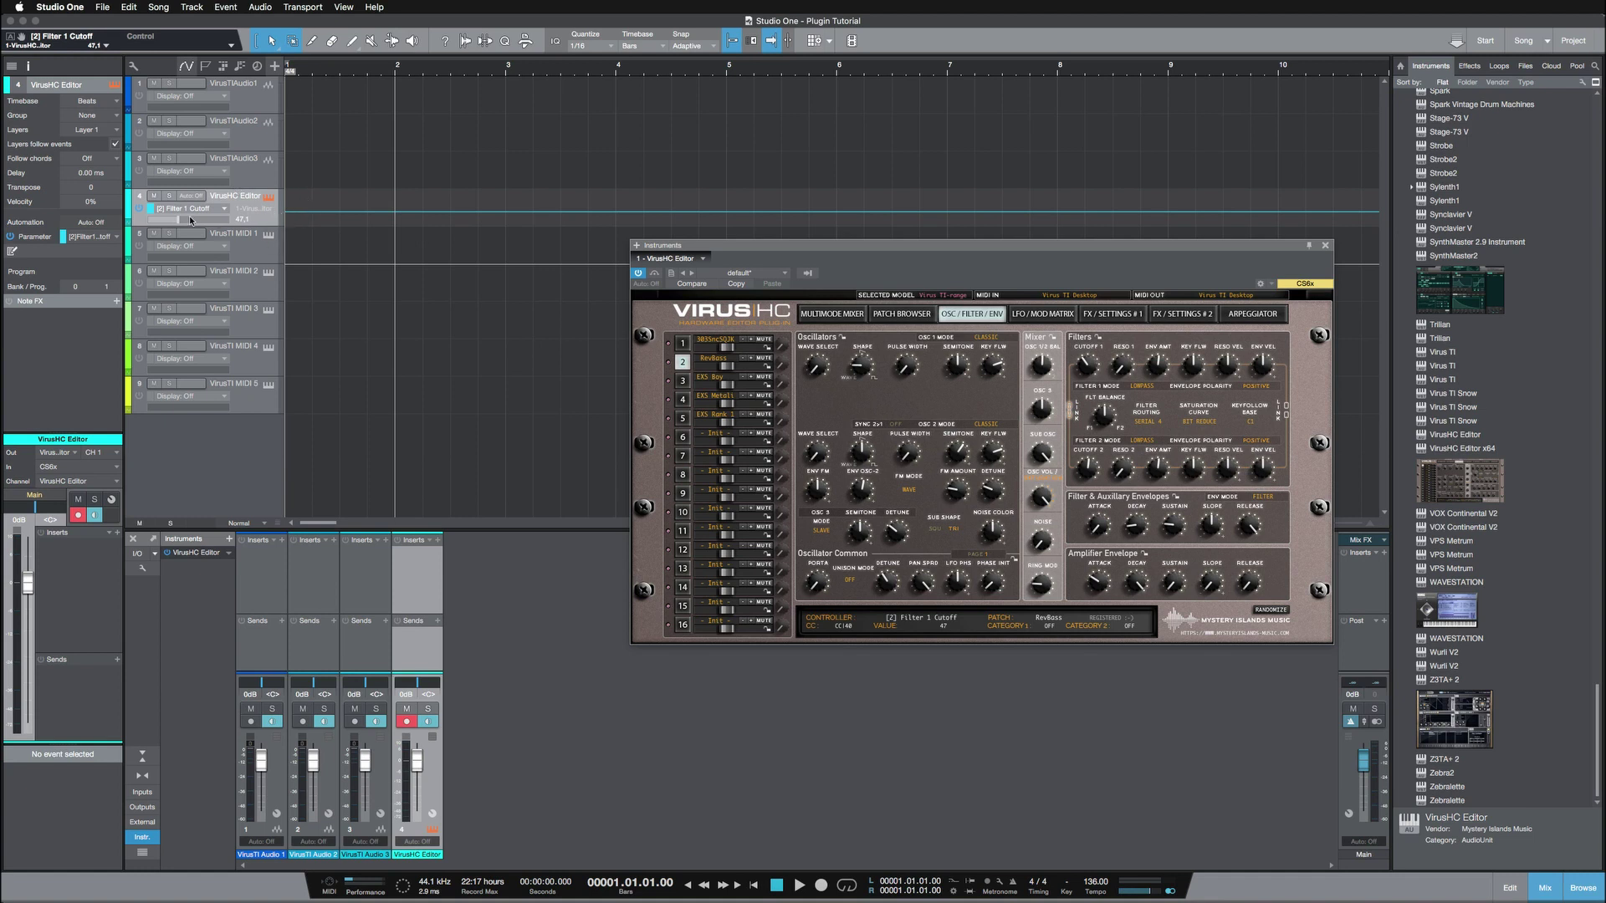
{"action": "mouse_move", "coordinate": [187, 220]}
{"action": "left_mouse_down"}
{"action": "mouse_move", "coordinate": [211, 217]}
{"action": "mouse_move", "coordinate": [159, 220]}
{"action": "mouse_move", "coordinate": [194, 224]}
{"action": "mouse_move", "coordinate": [172, 219]}
{"action": "left_mouse_up"}
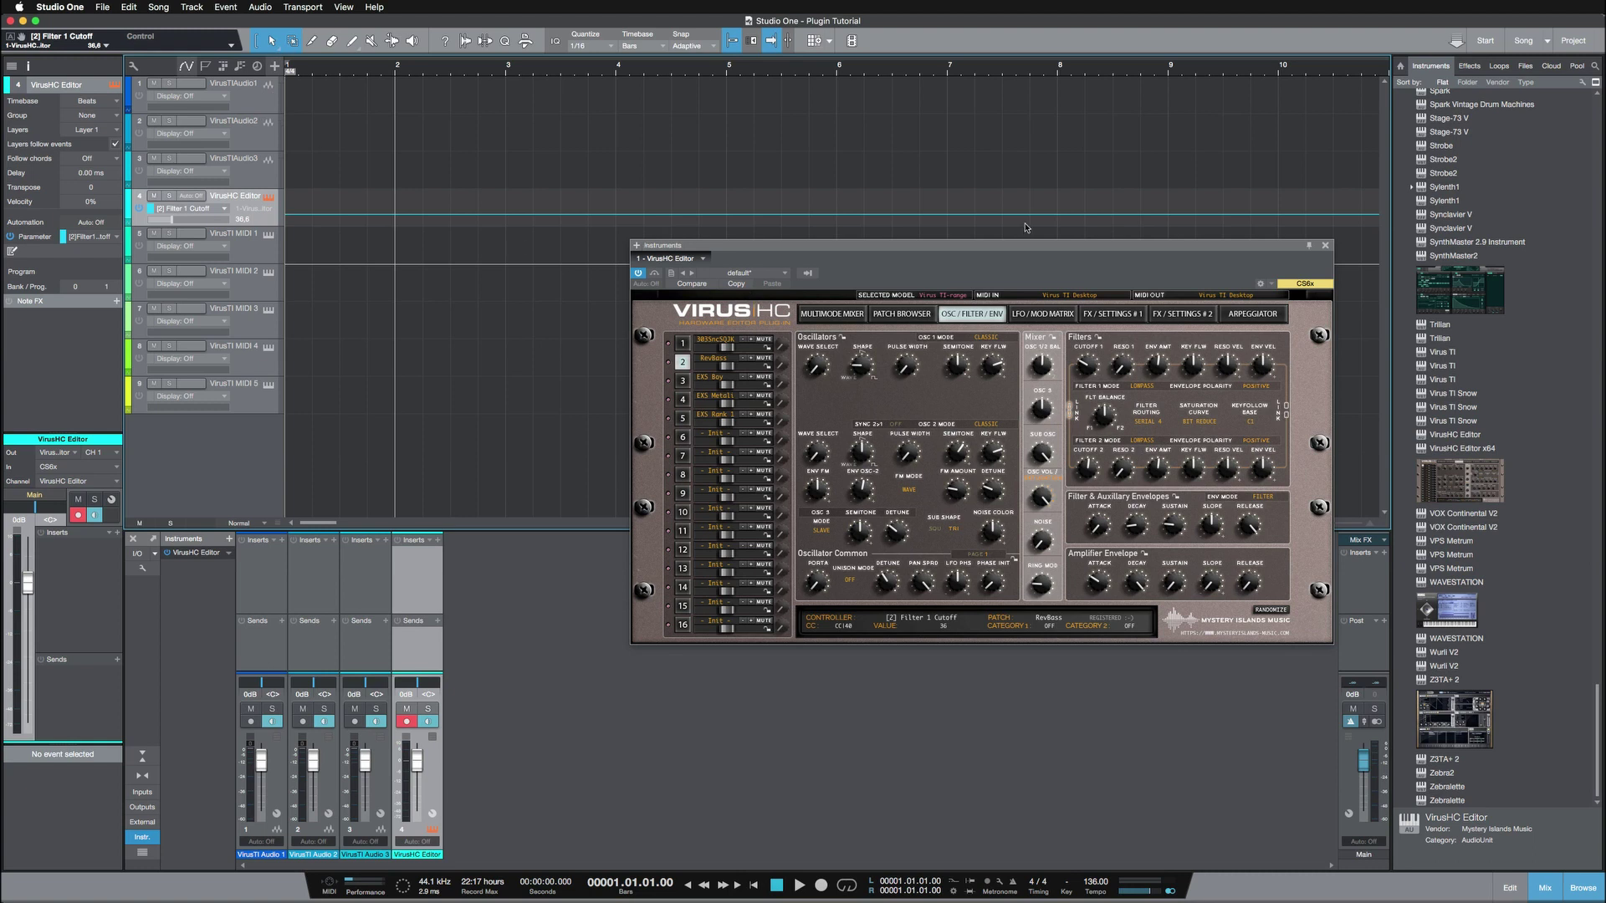
{"action": "left_click_drag", "start_coordinate": [1022, 249], "coordinate": [972, 295]}
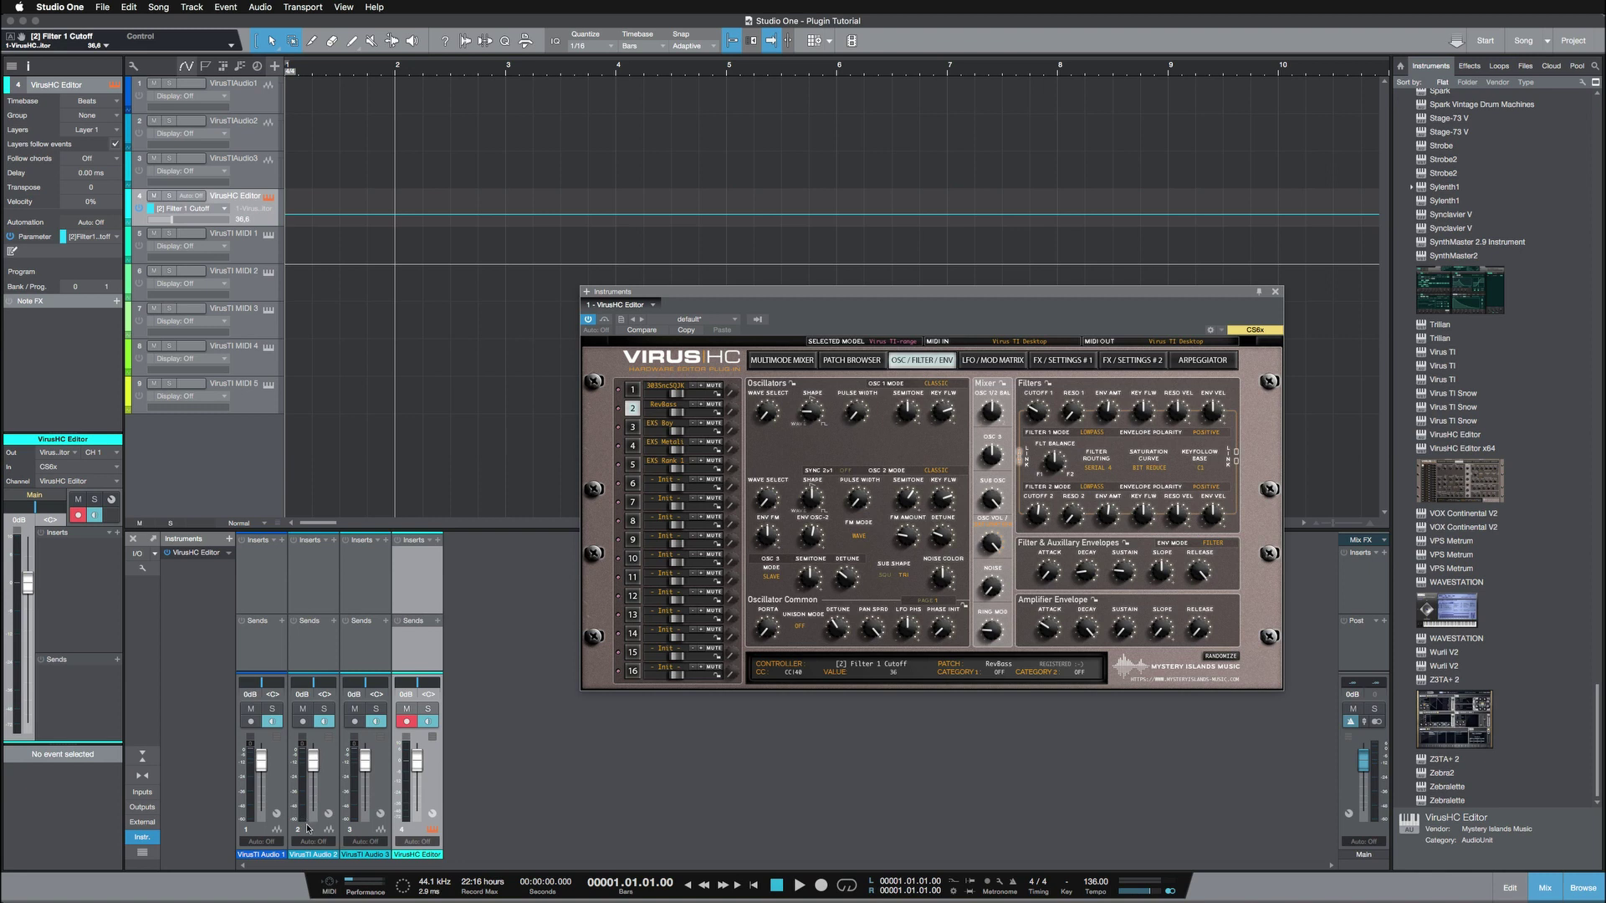
Step: Open the Virus Multimode Mixer's Multi Settings and show track inputs/outputs instead of automation lanes
{"action": "left_click", "coordinate": [258, 253]}
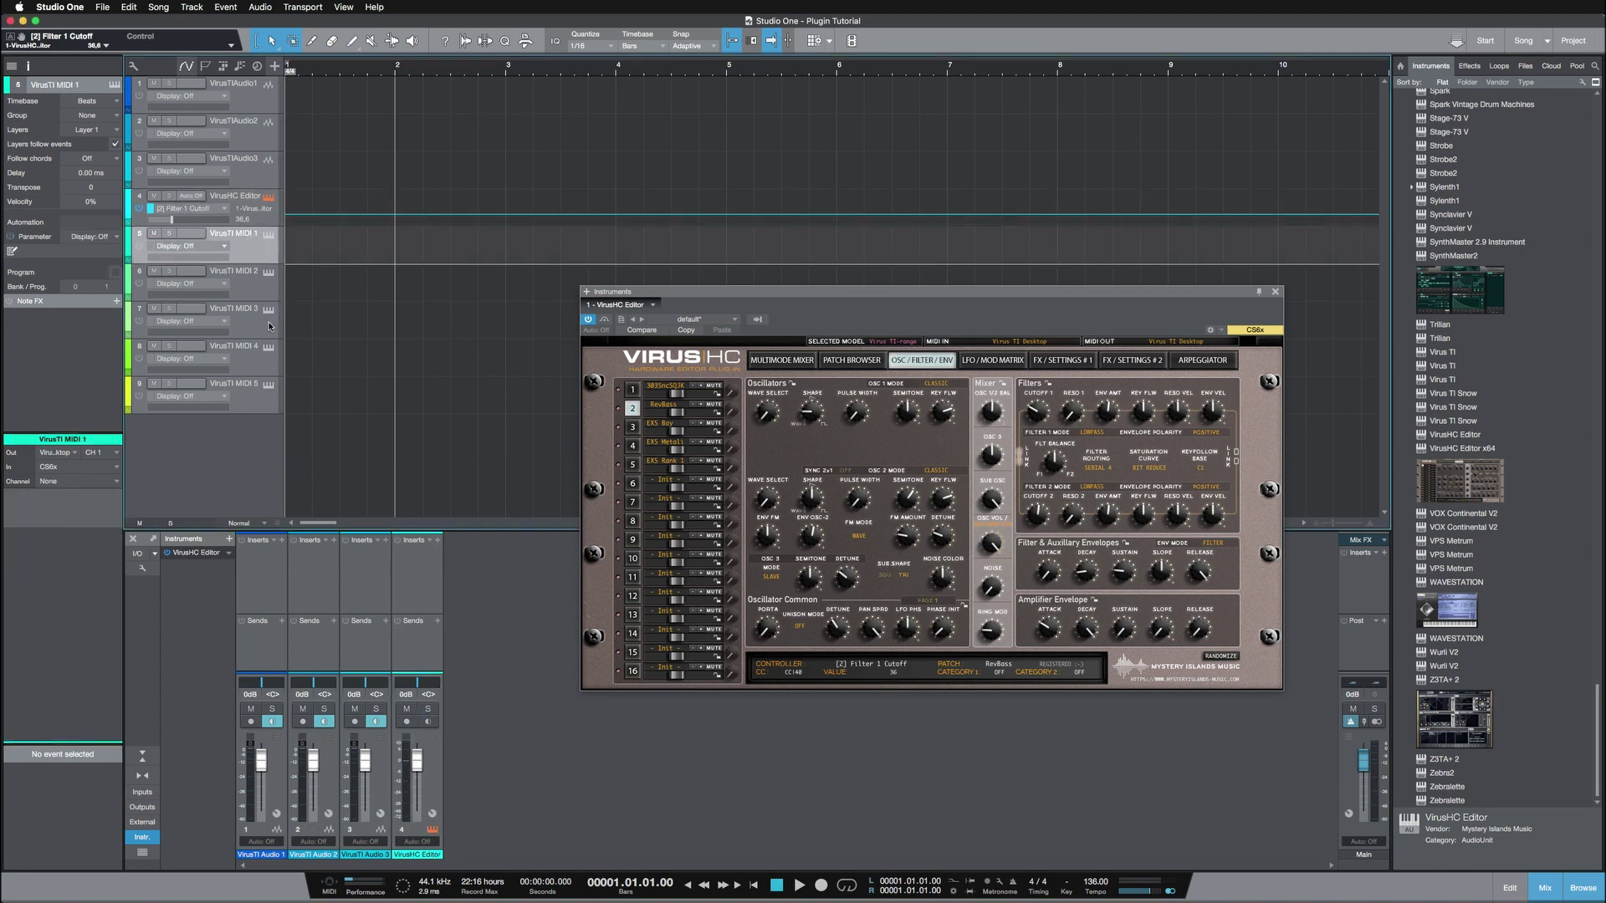
{"action": "left_click", "coordinate": [783, 360]}
{"action": "left_click", "coordinate": [708, 667]}
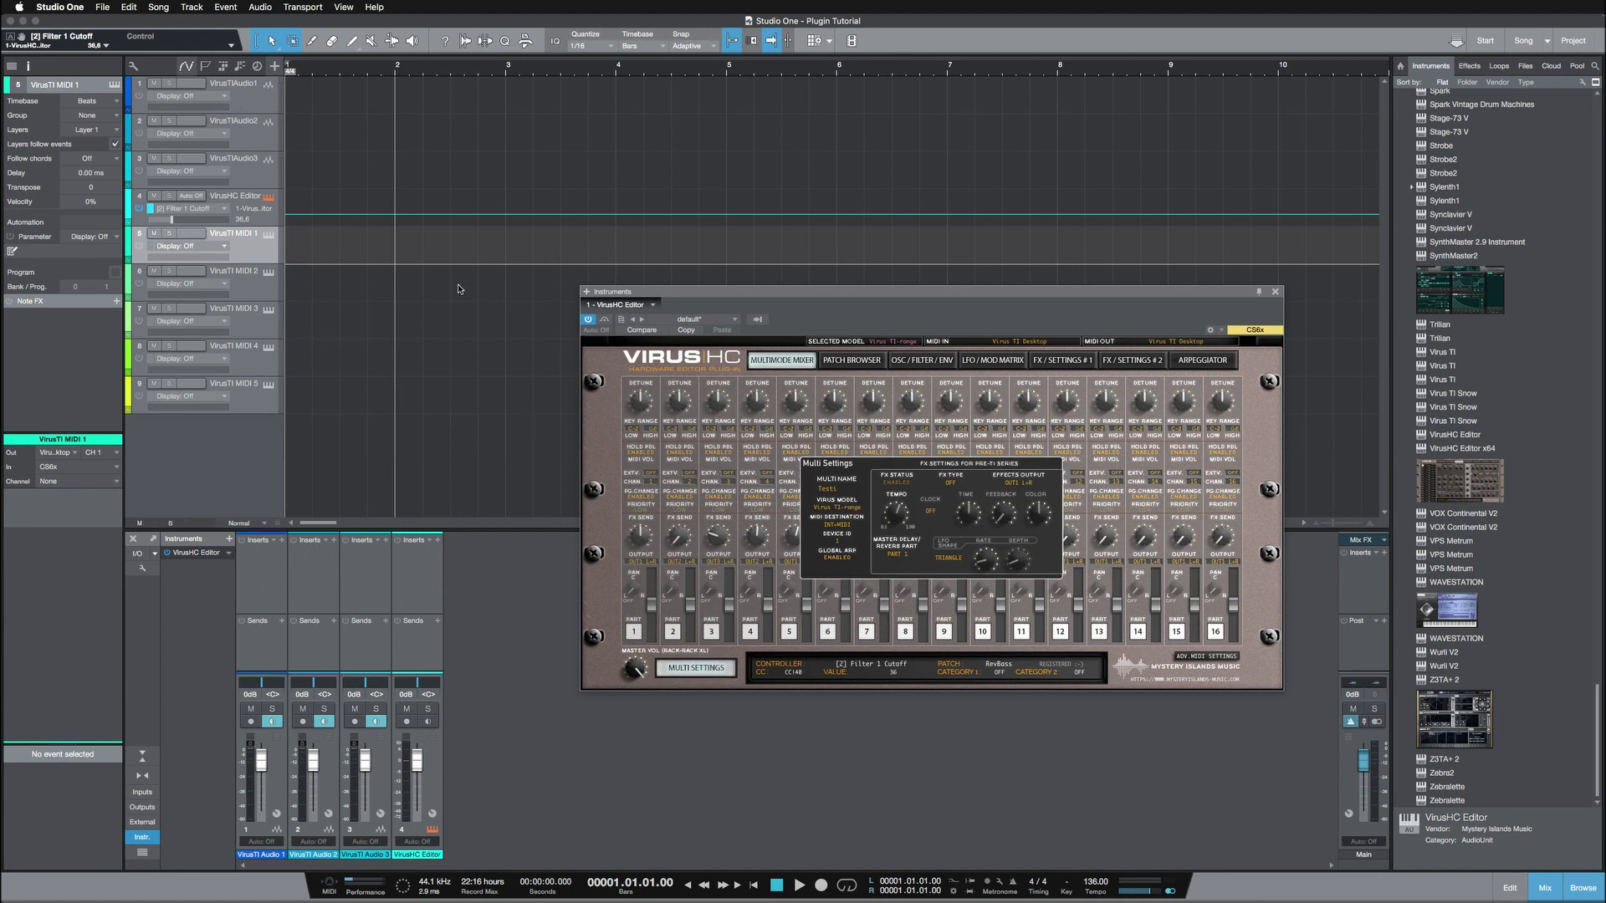
{"action": "left_click", "coordinate": [185, 67]}
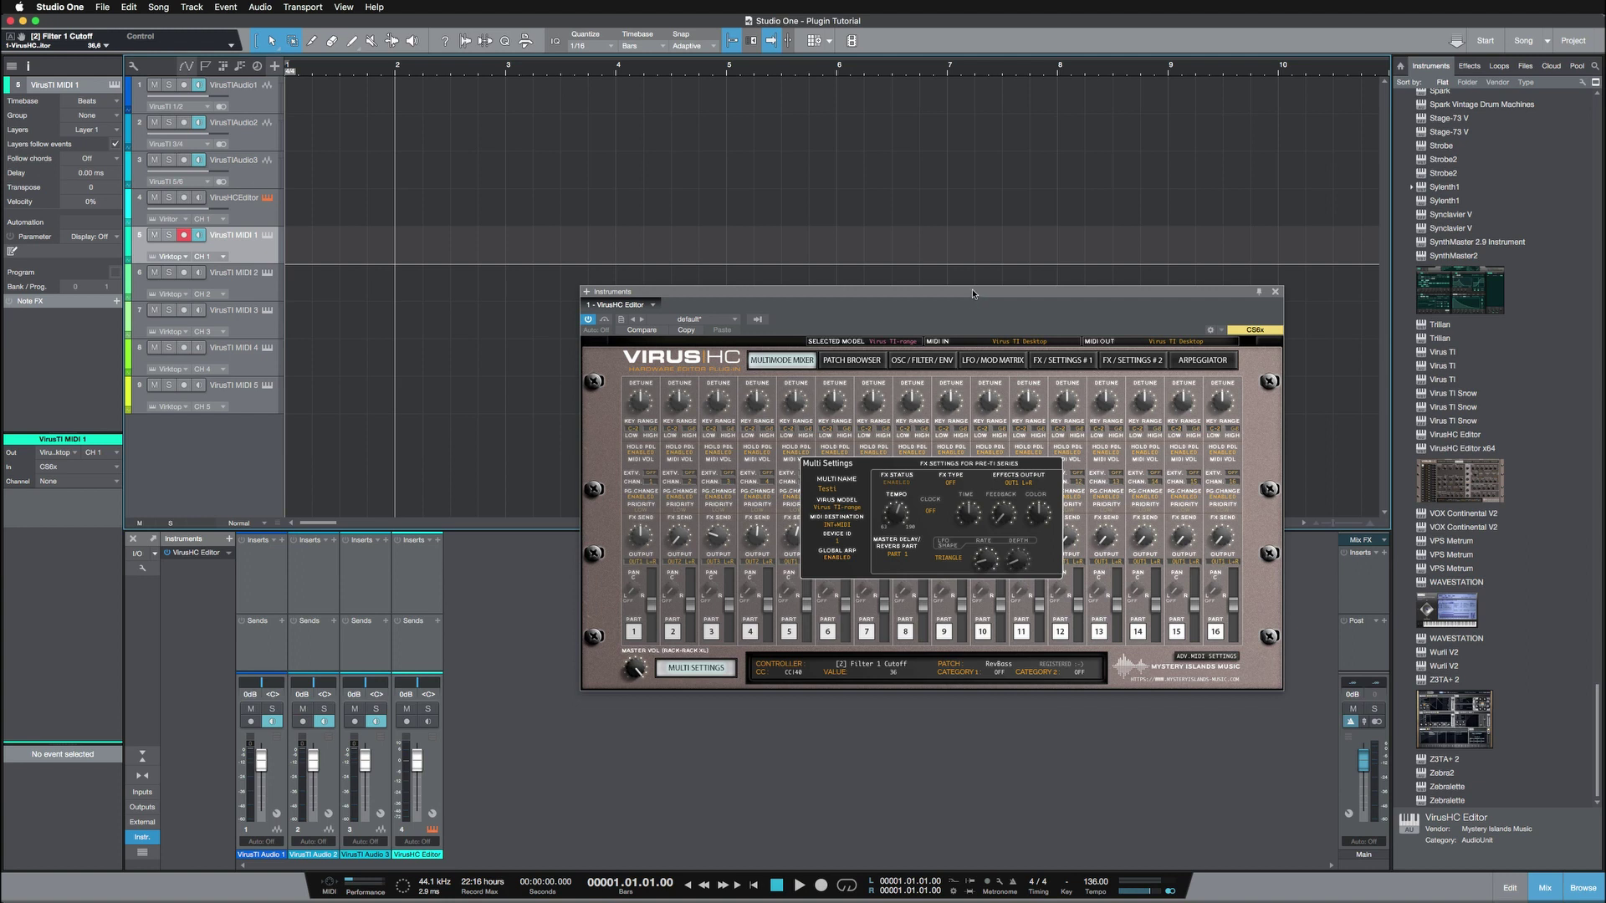
Step: Load patch 003 FinalMC from the Virus Patch Browser, leaving the Bank Edit Menu unchanged
{"action": "left_click", "coordinate": [851, 360]}
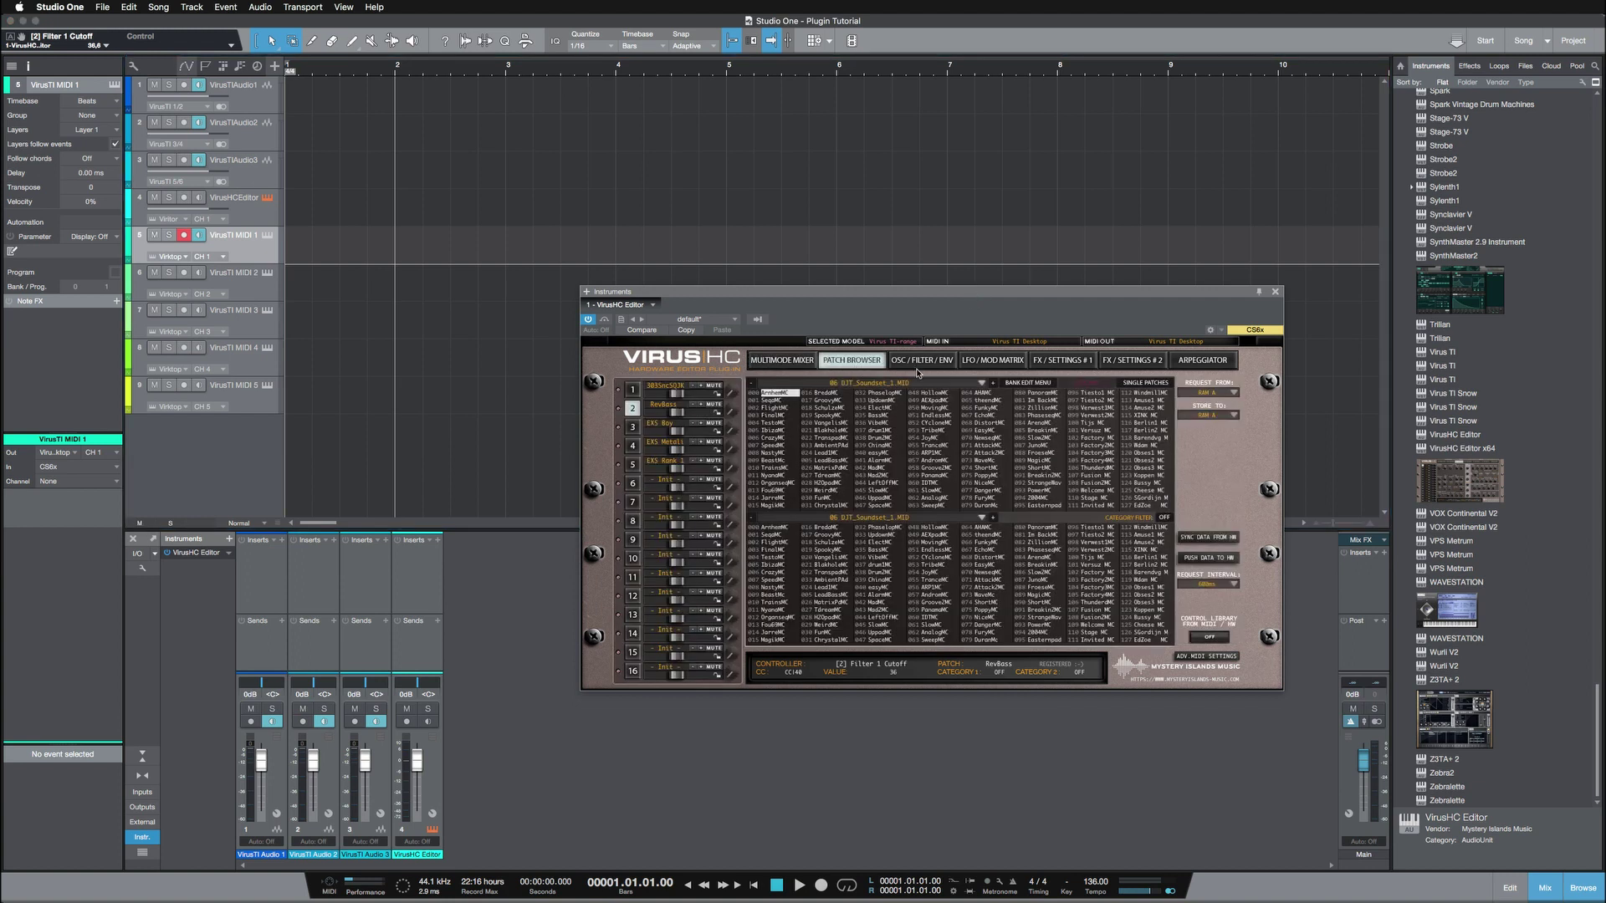
{"action": "left_click", "coordinate": [784, 415]}
{"action": "left_click", "coordinate": [1029, 383]}
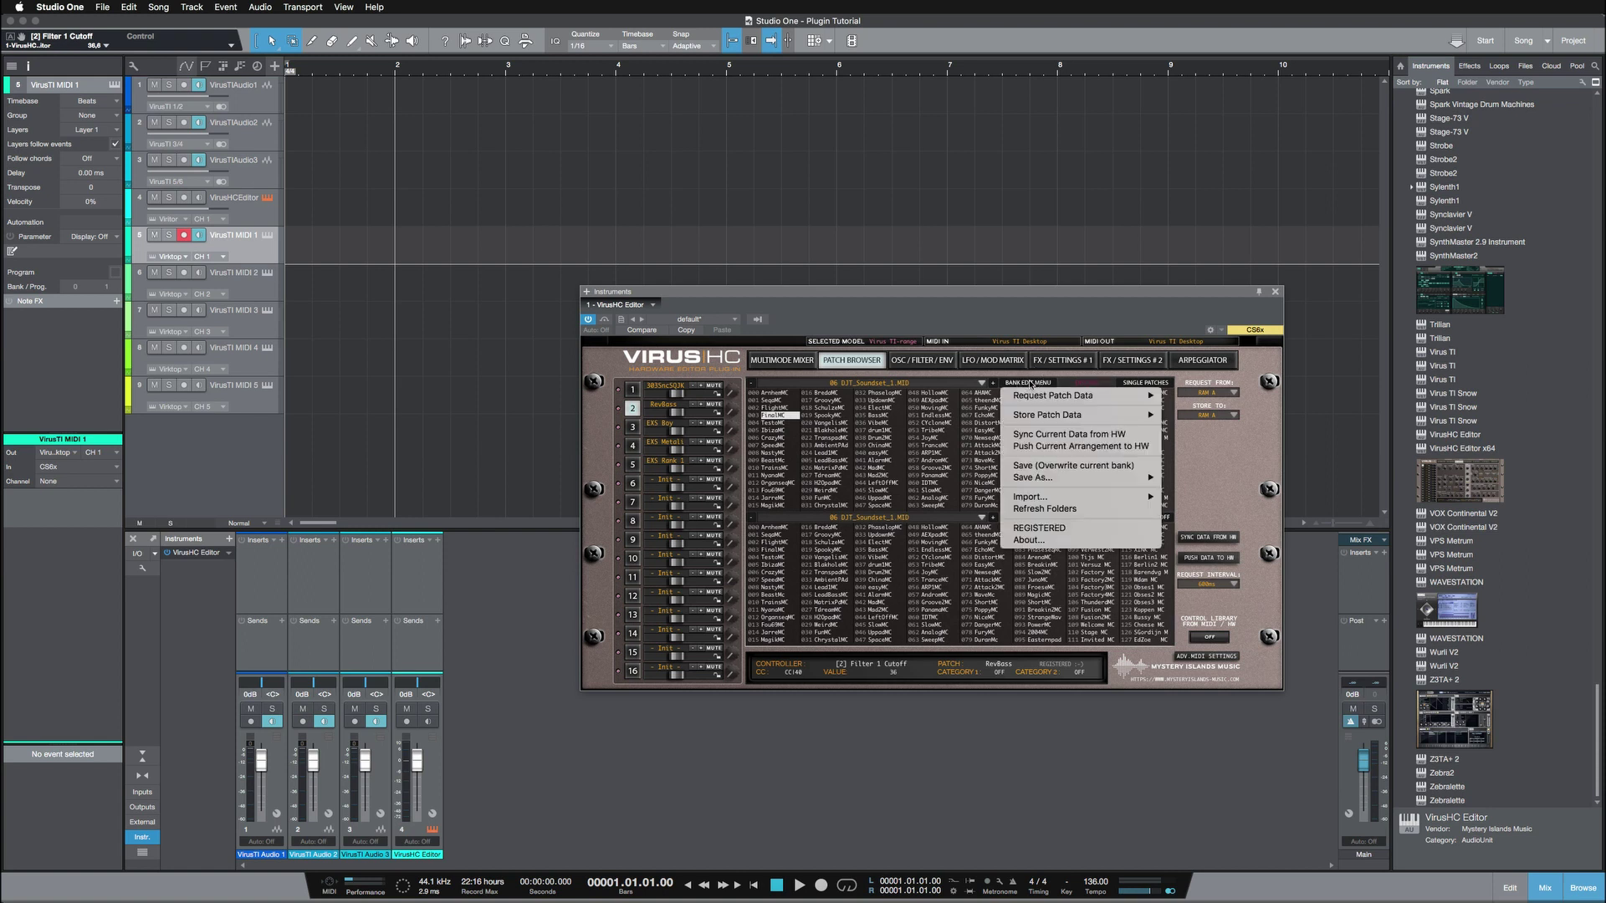
{"action": "mouse_move", "coordinate": [1067, 401]}
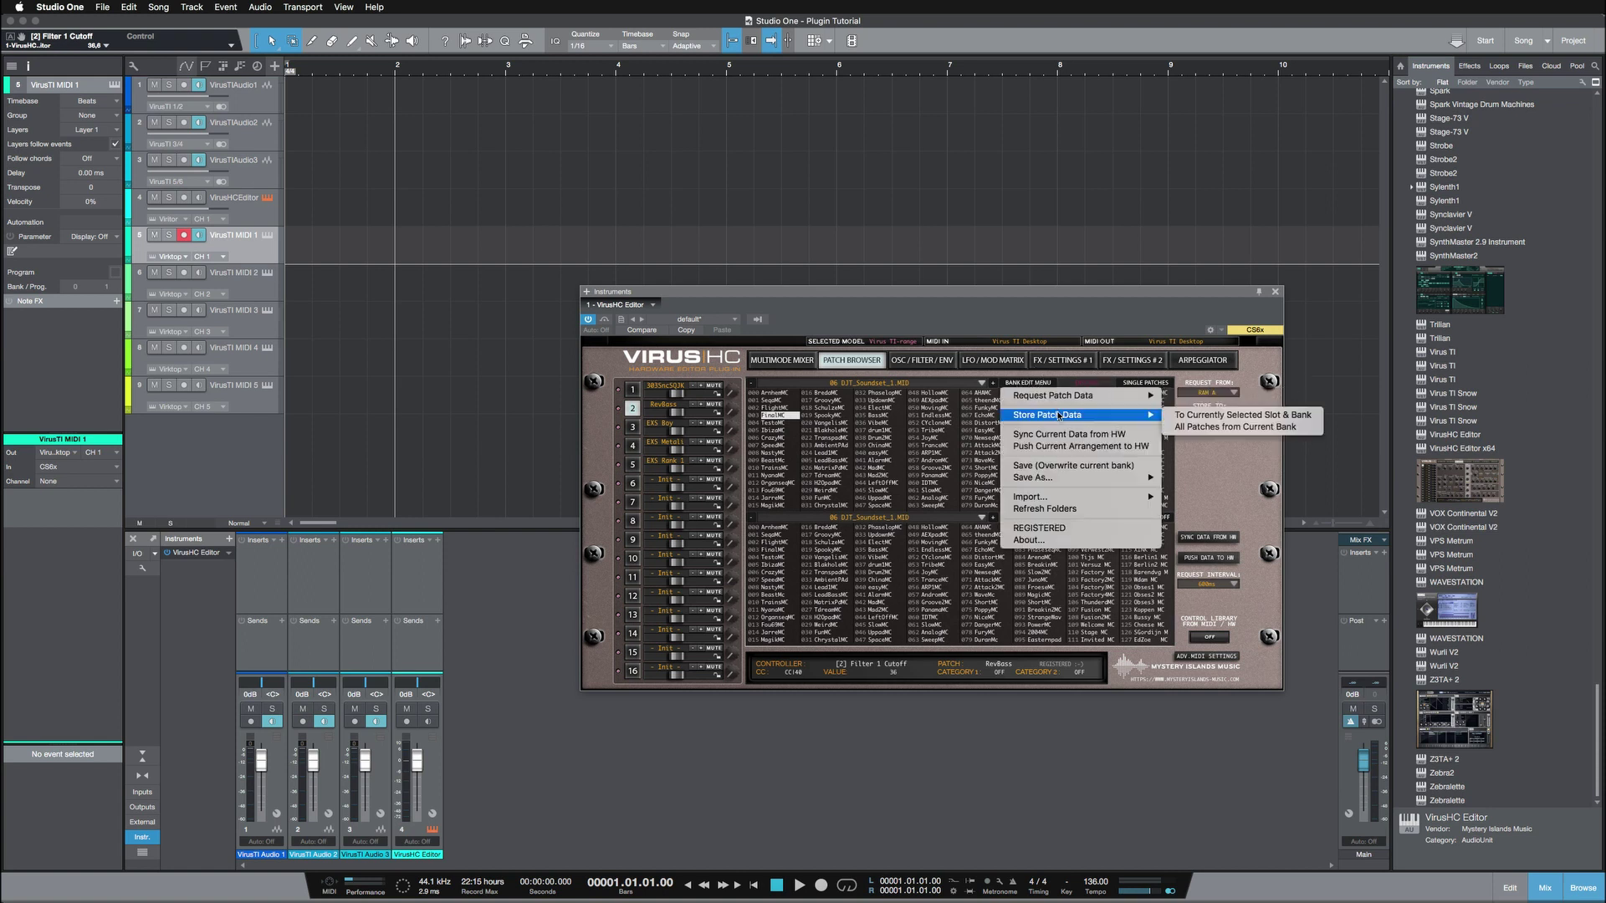
{"action": "left_click", "coordinate": [872, 416]}
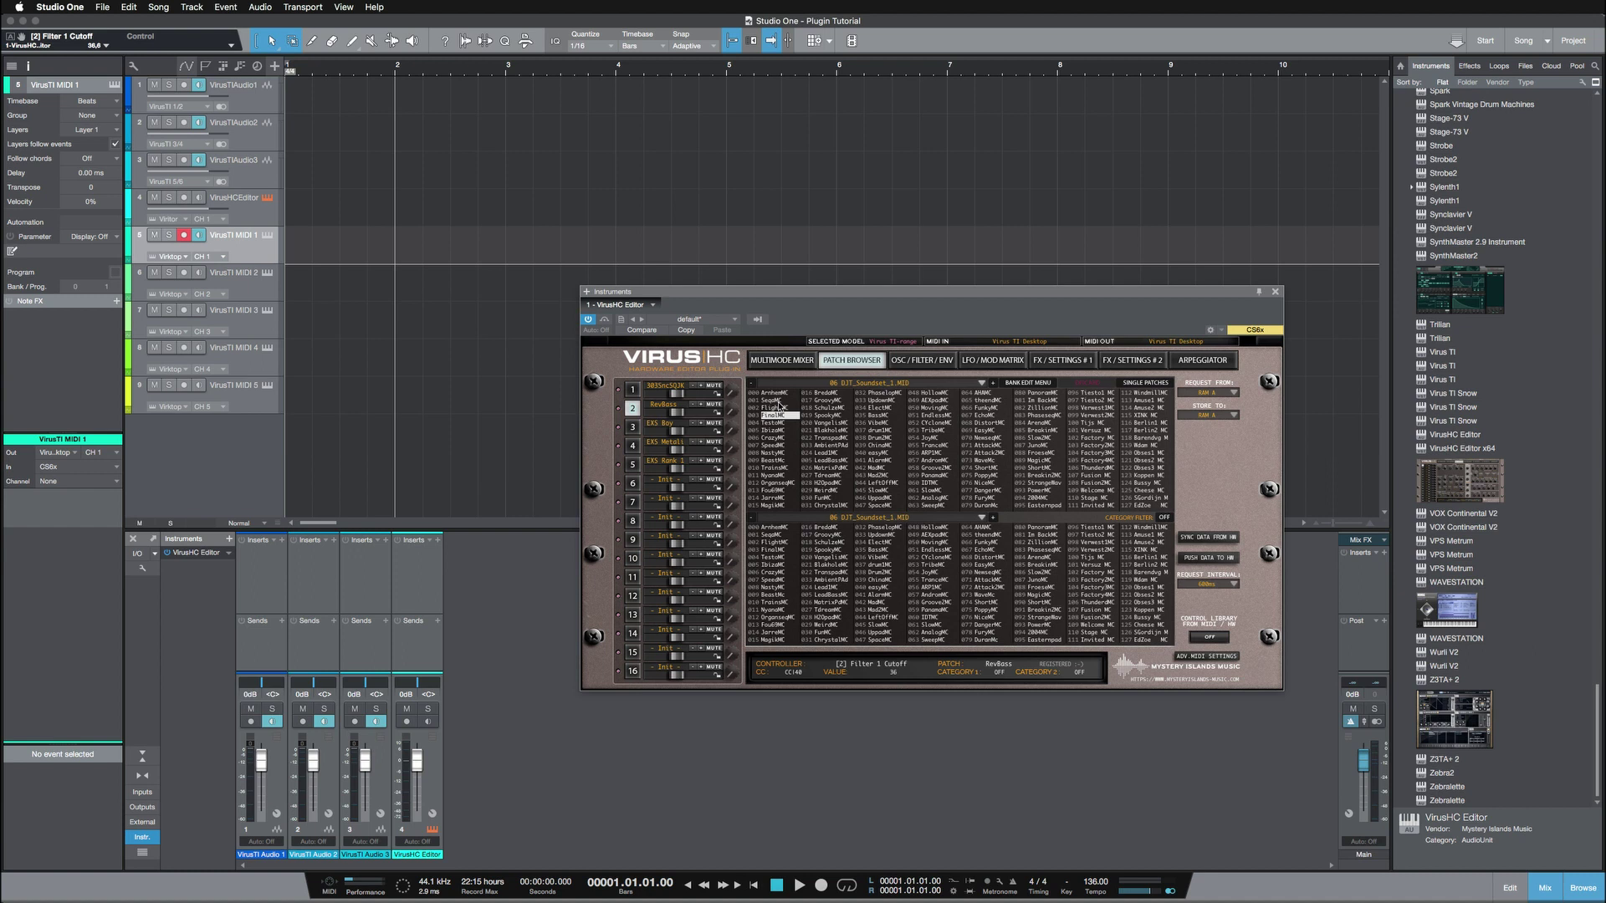